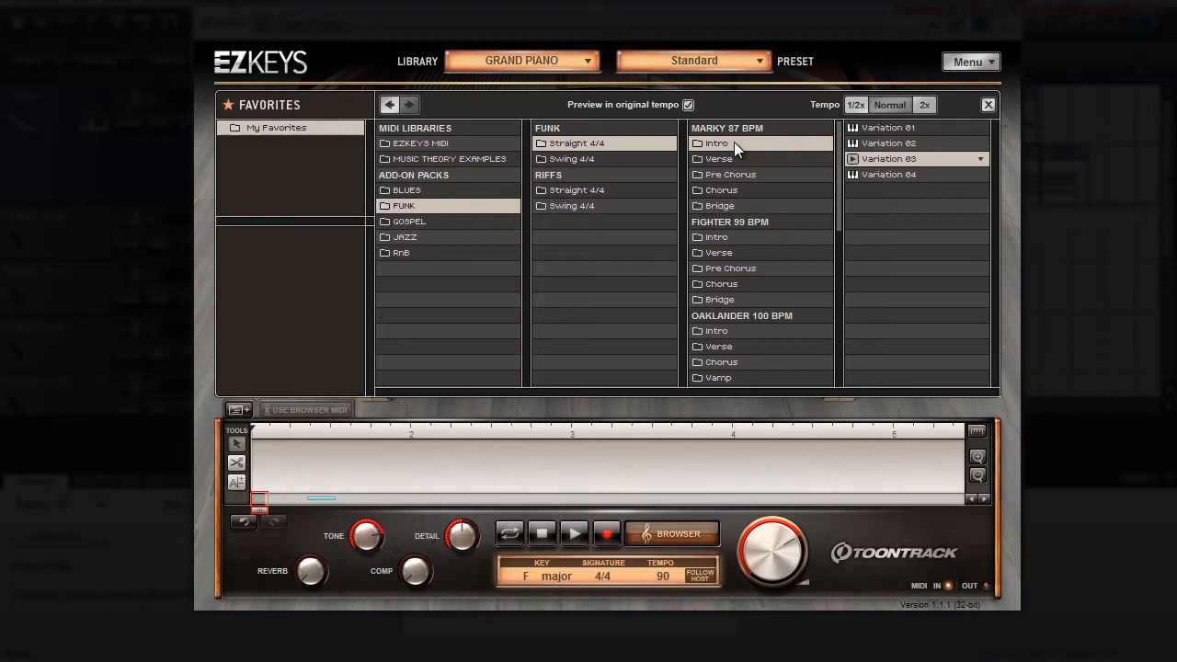
Step: Place the Funk Straight 4/4 Marky 87 BPM Intro Variation 03 at bar 1 and its Verse Variation 03 at bar 5
{"action": "left_click_drag", "start_coordinate": [881, 158], "coordinate": [242, 450]}
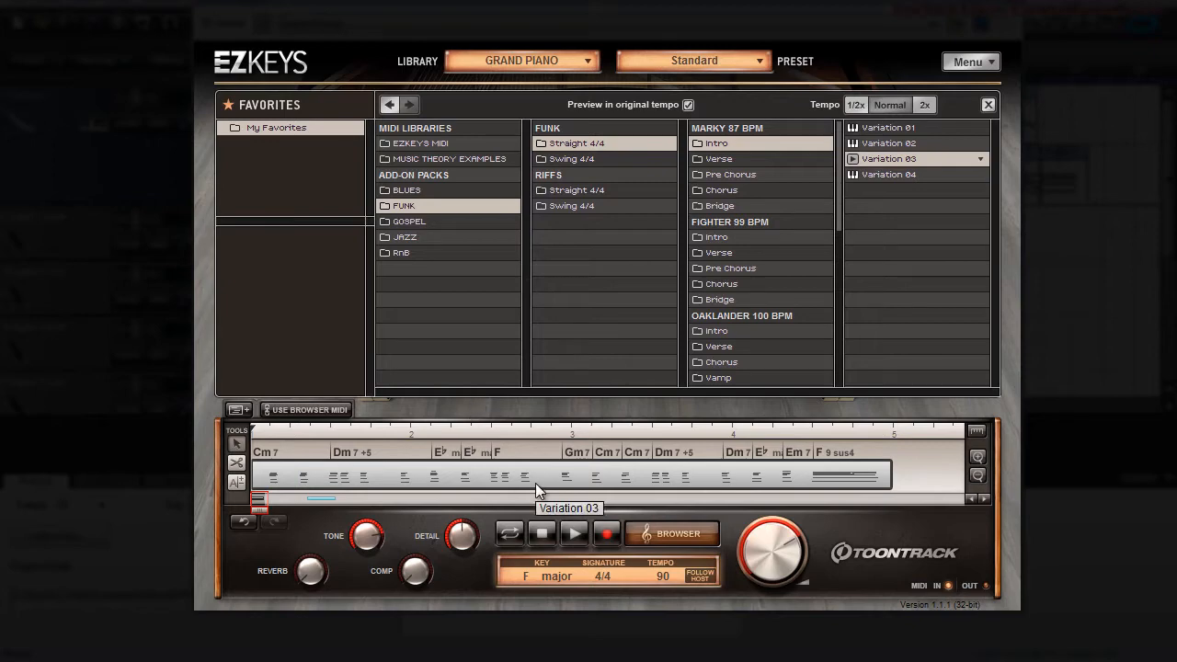
{"action": "left_click", "coordinate": [717, 159]}
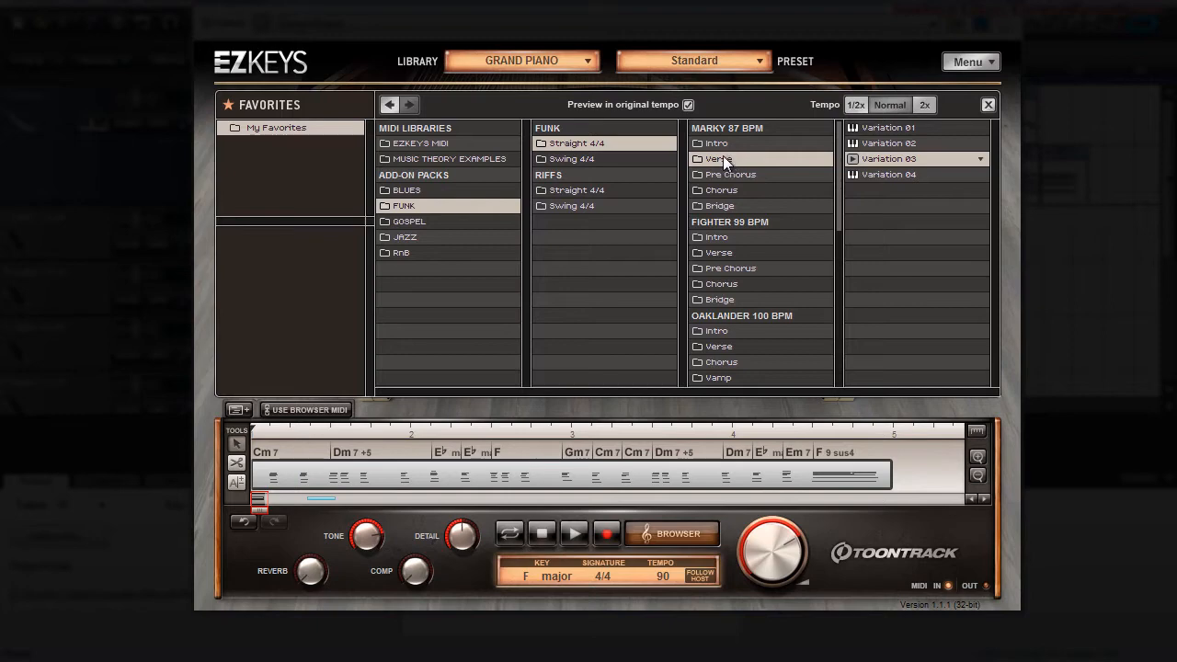
{"action": "left_click_drag", "start_coordinate": [880, 158], "coordinate": [894, 497]}
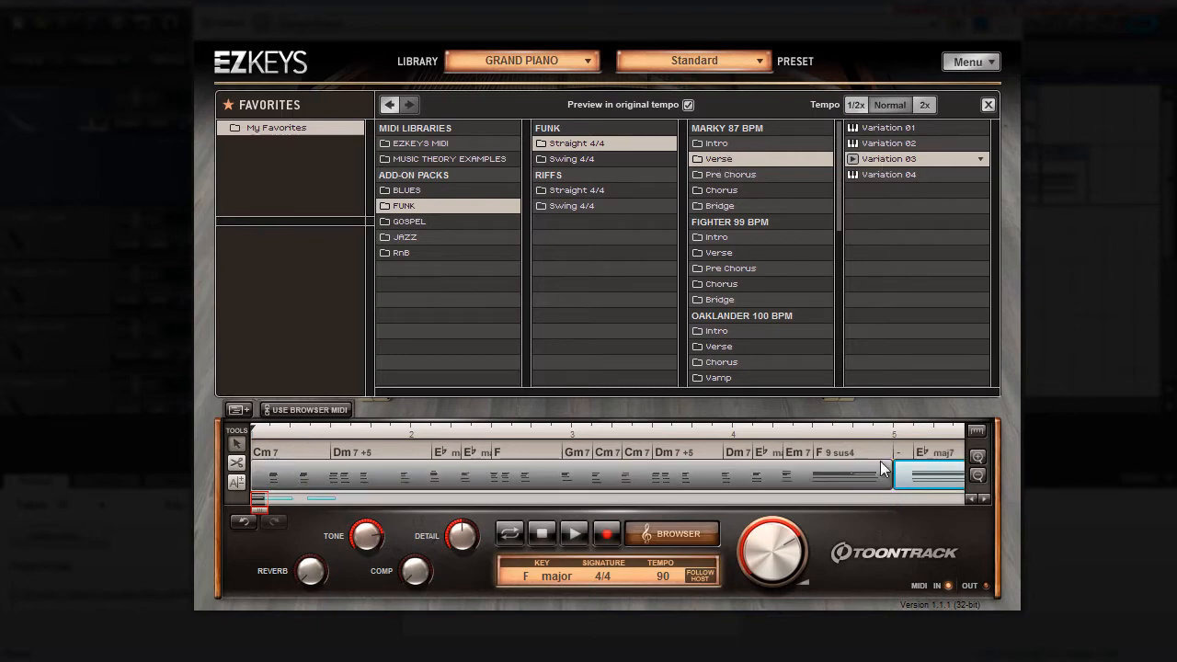
Step: Play back the intro and verse with the grand piano, and stop playback
{"action": "left_click", "coordinate": [573, 532]}
{"action": "scroll", "coordinate": [600, 466], "scroll_direction": "down", "scroll_amount": 5}
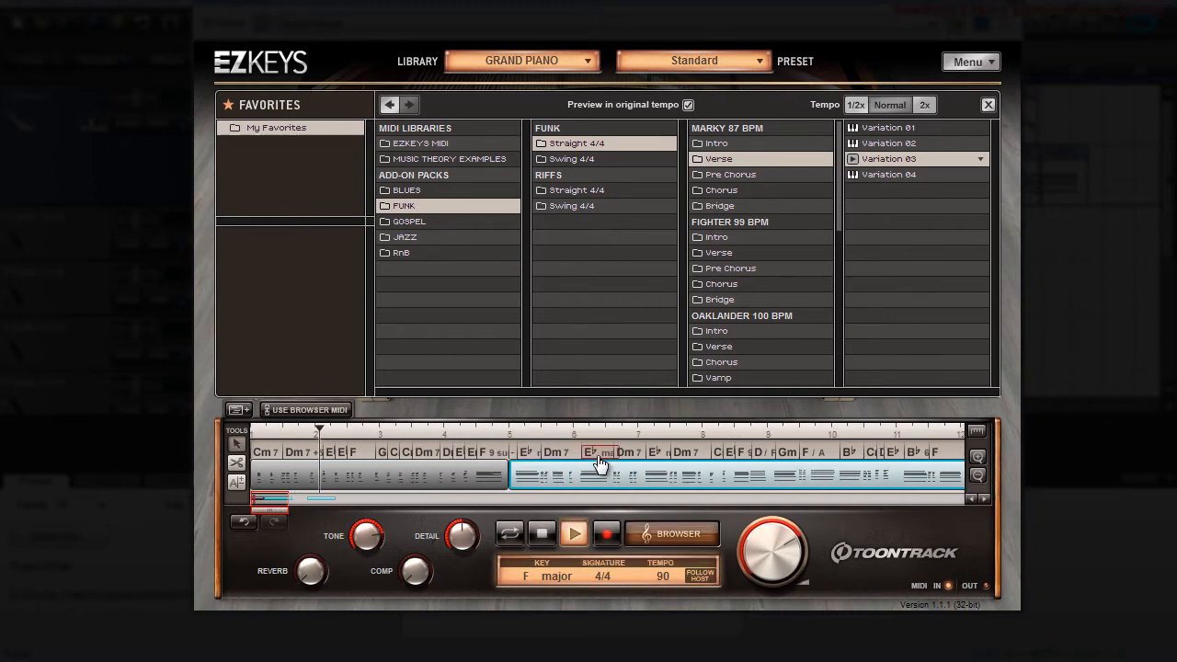
{"action": "scroll", "coordinate": [598, 463], "scroll_direction": "down", "scroll_amount": 2}
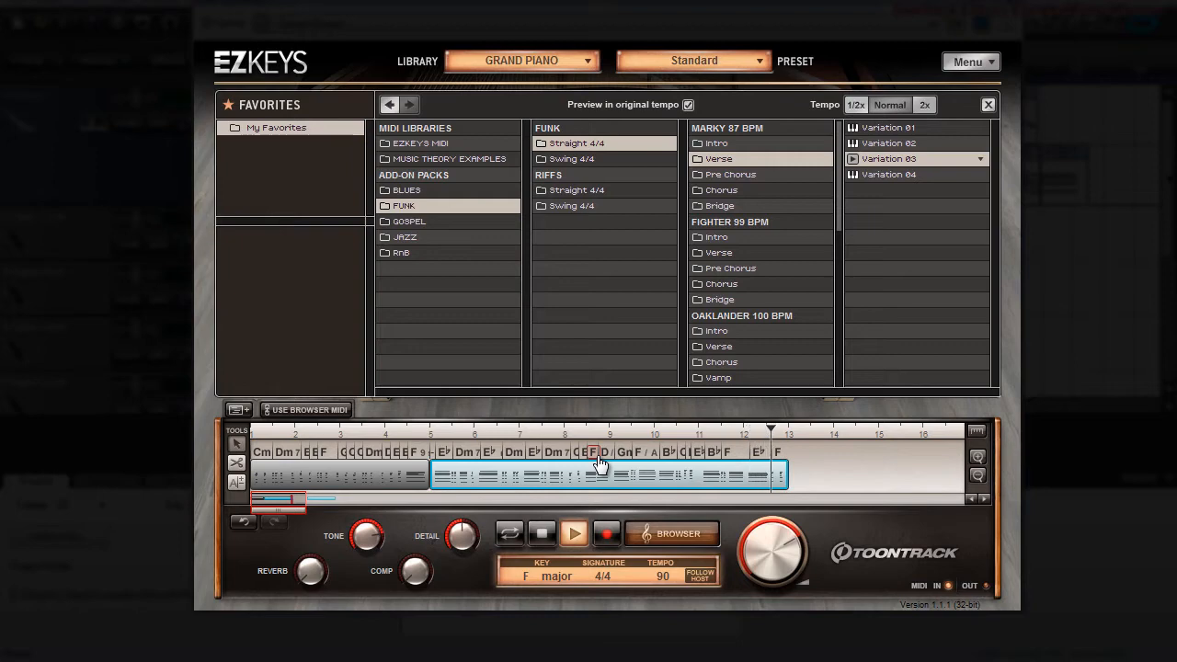
{"action": "left_click", "coordinate": [540, 535]}
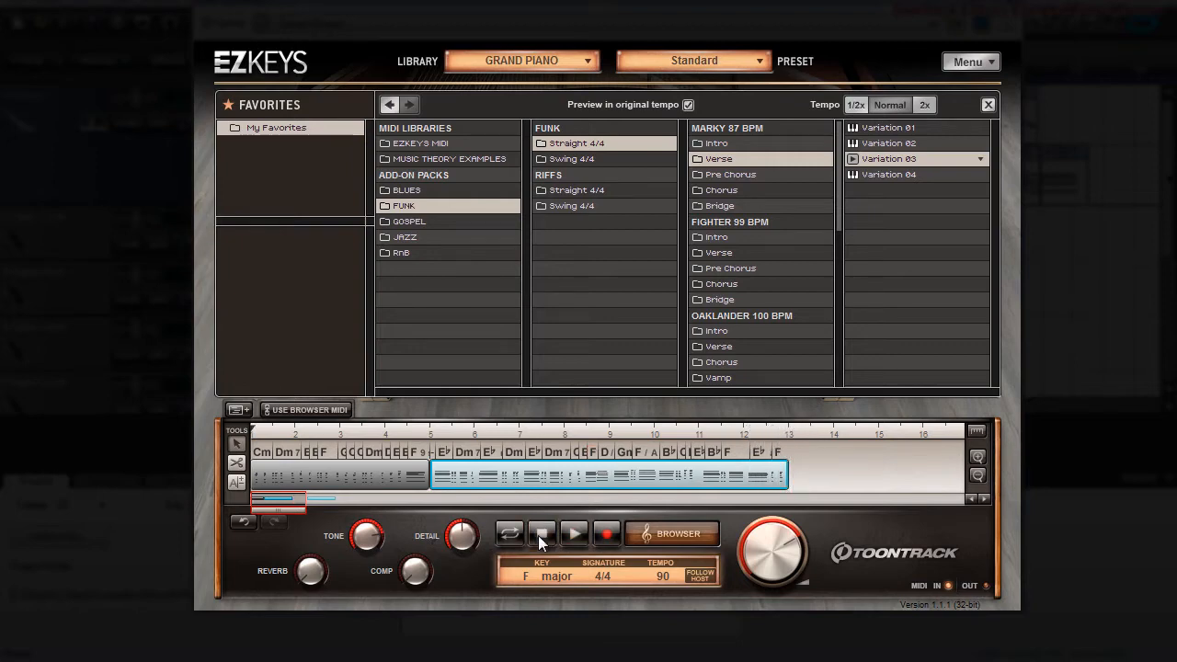
Step: Load the ELECTRIC MK I library and close the MIDI browser to show the instrument
{"action": "left_click", "coordinate": [584, 58]}
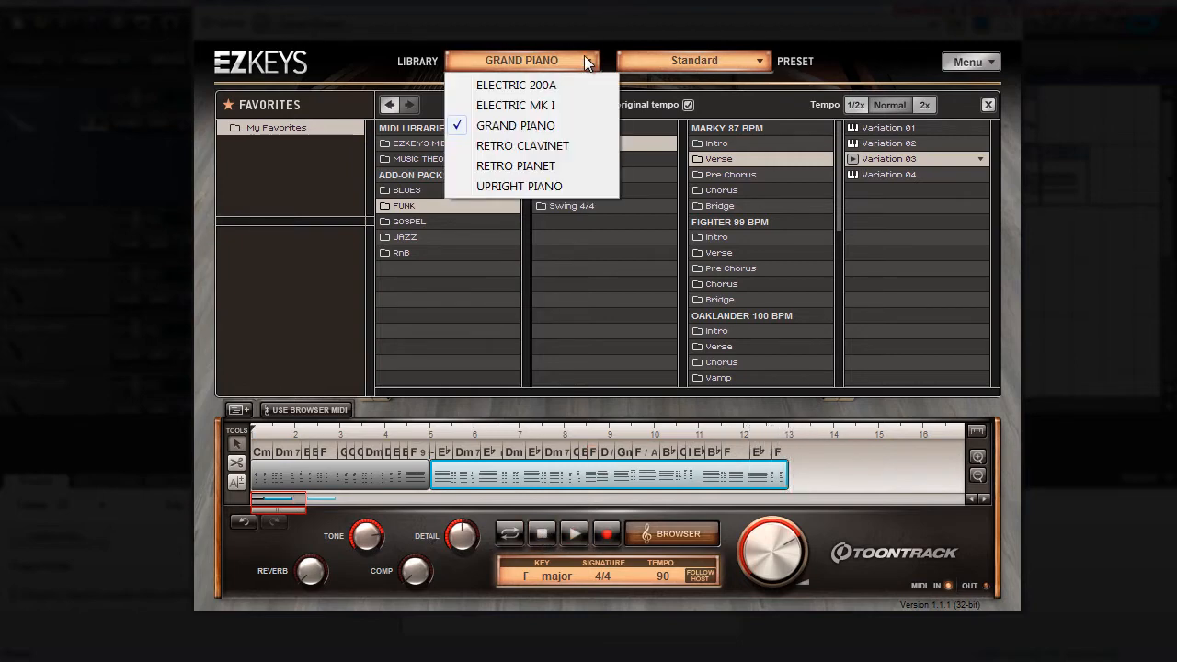
{"action": "left_click", "coordinate": [531, 104]}
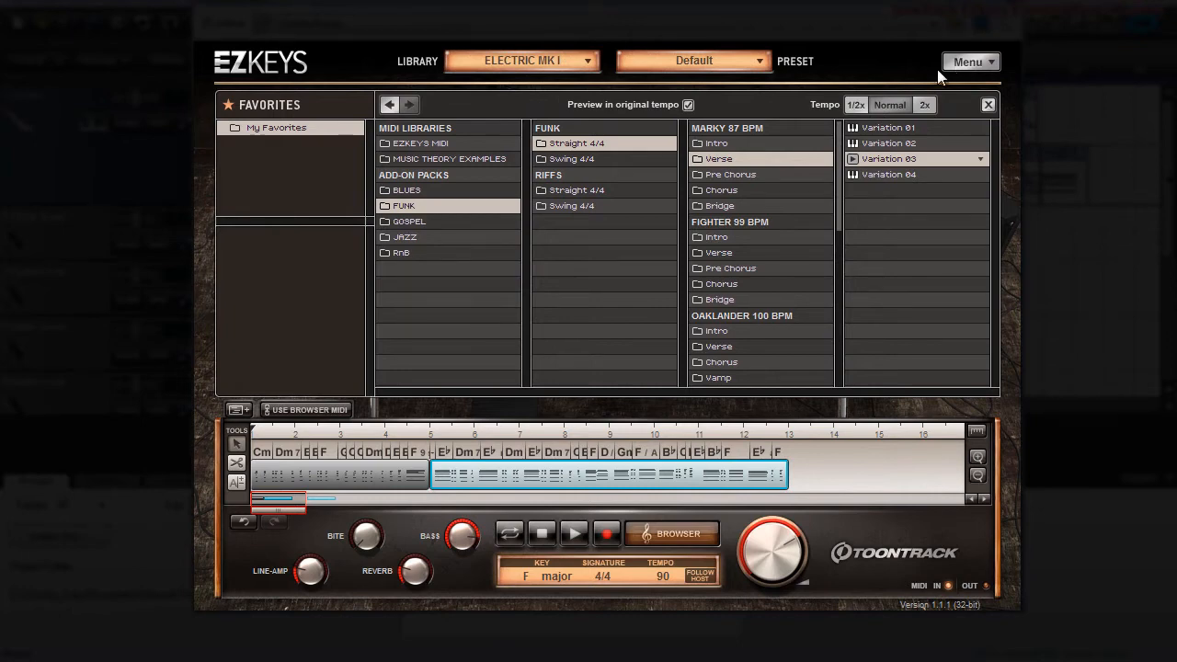
{"action": "left_click", "coordinate": [988, 105]}
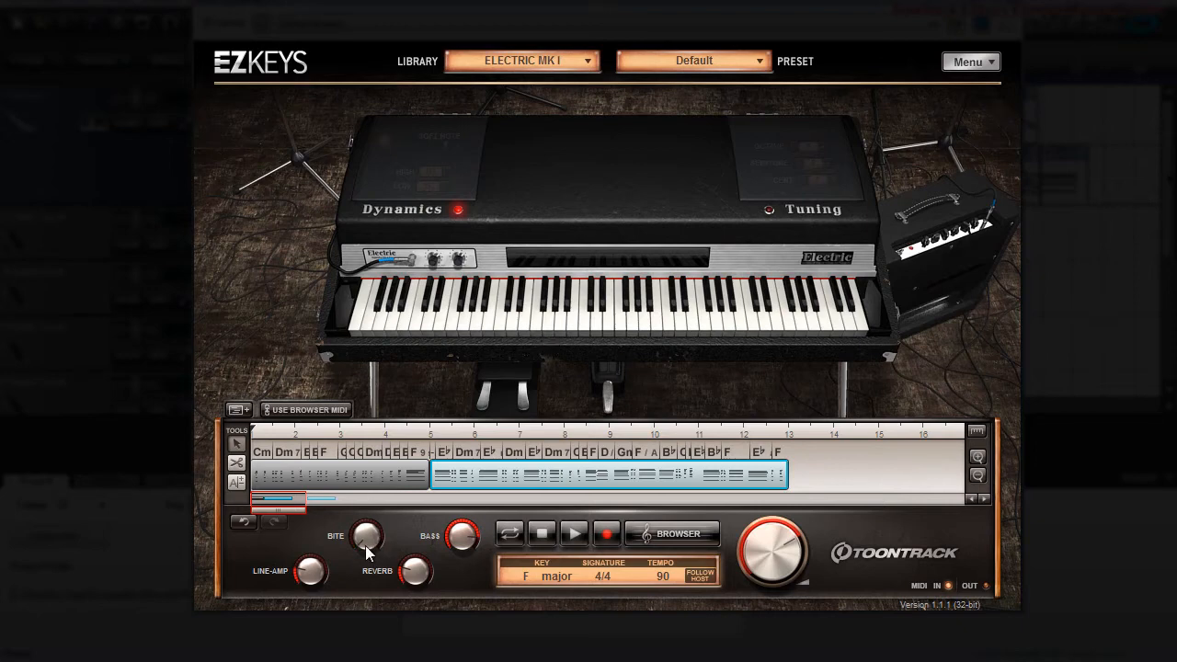
Step: Turn up the Bite control, adjust the Bass control, and start playback of the arrangement
{"action": "left_click_drag", "start_coordinate": [365, 545], "coordinate": [337, 384]}
{"action": "left_click_drag", "start_coordinate": [462, 555], "coordinate": [456, 554]}
{"action": "left_click", "coordinate": [576, 533]}
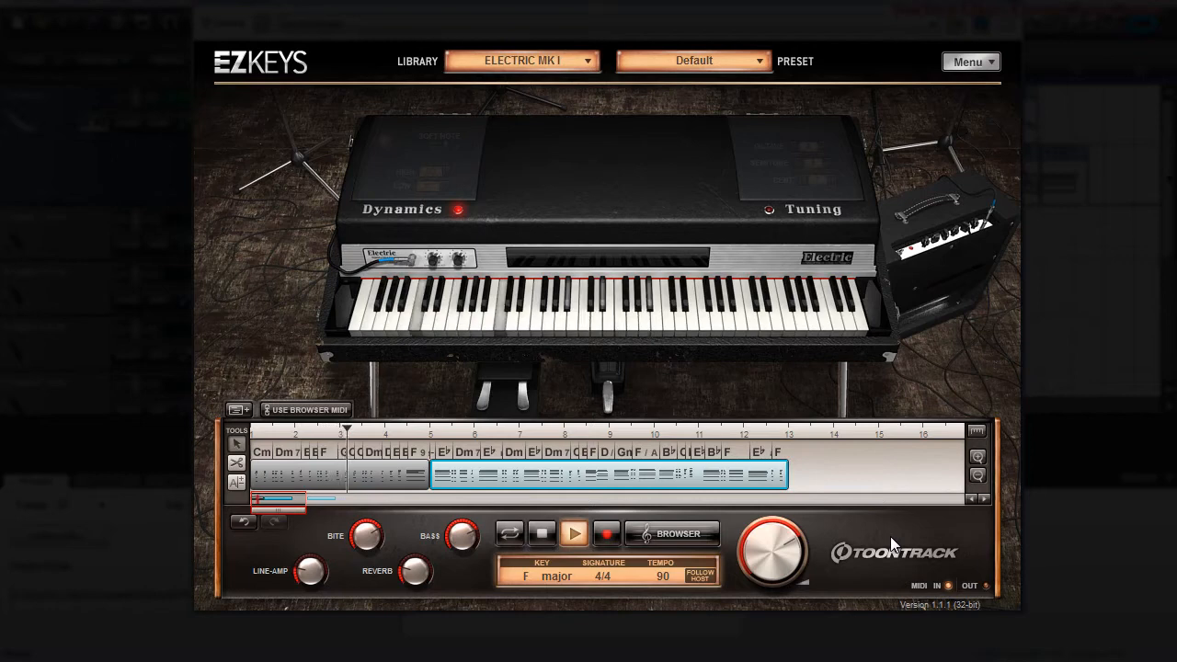
Step: Audition the 1970s and Rotary Speaker presets of the electric piano during playback
{"action": "left_click", "coordinate": [758, 60]}
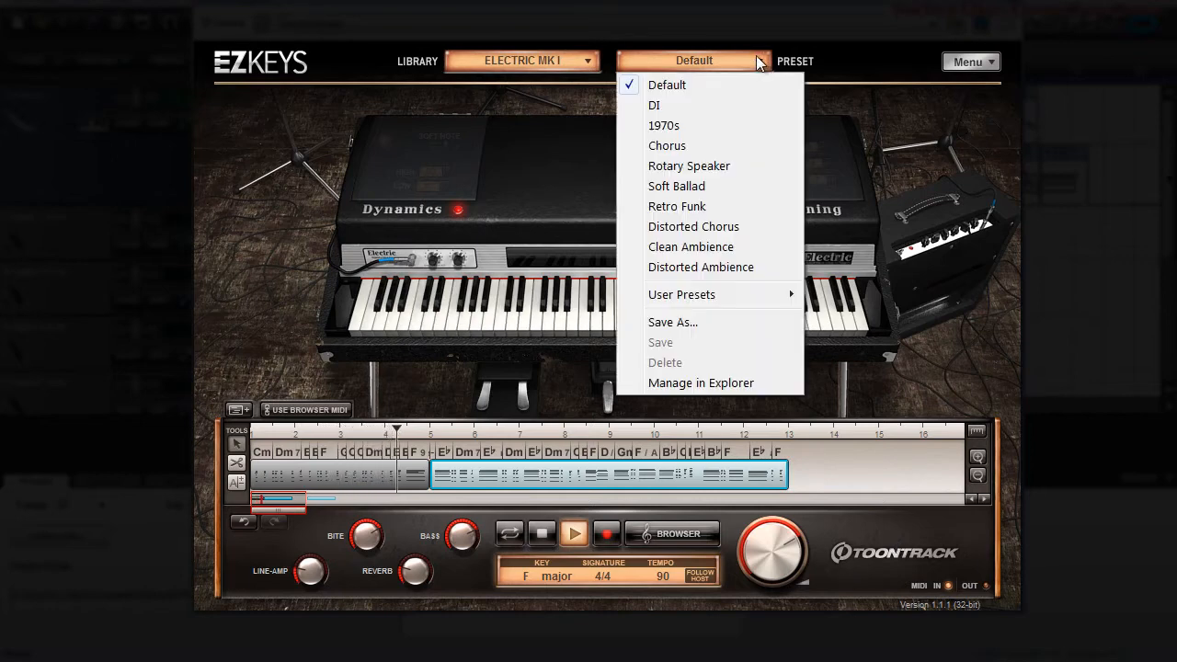
{"action": "left_click", "coordinate": [667, 126]}
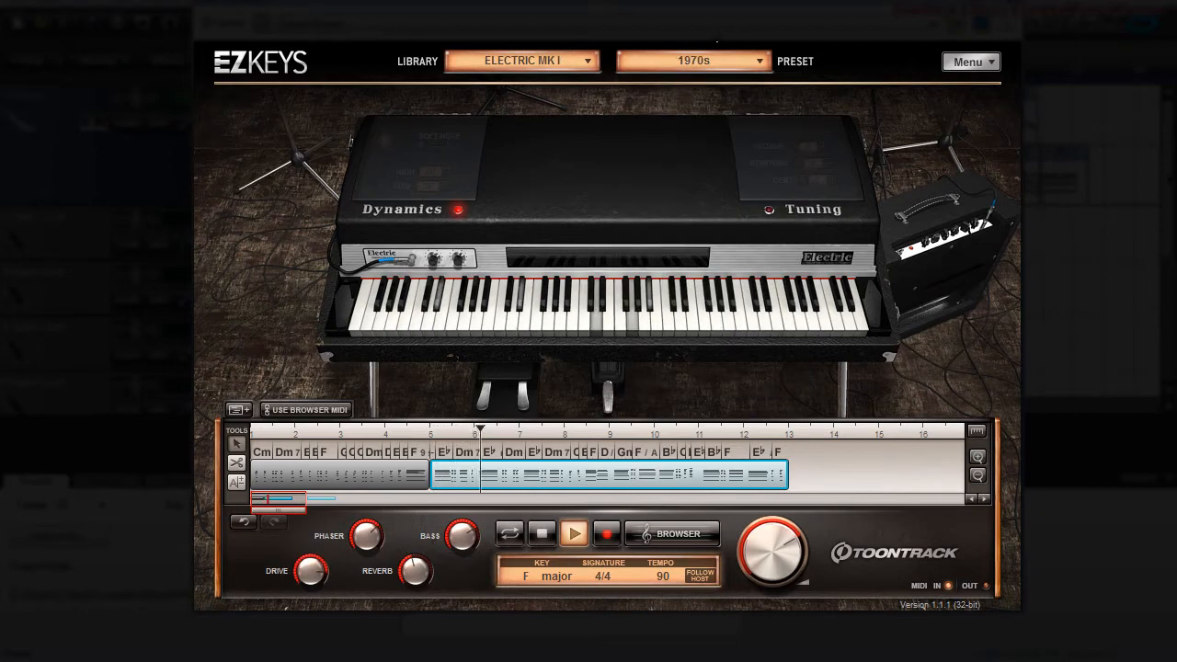
{"action": "left_click", "coordinate": [751, 60]}
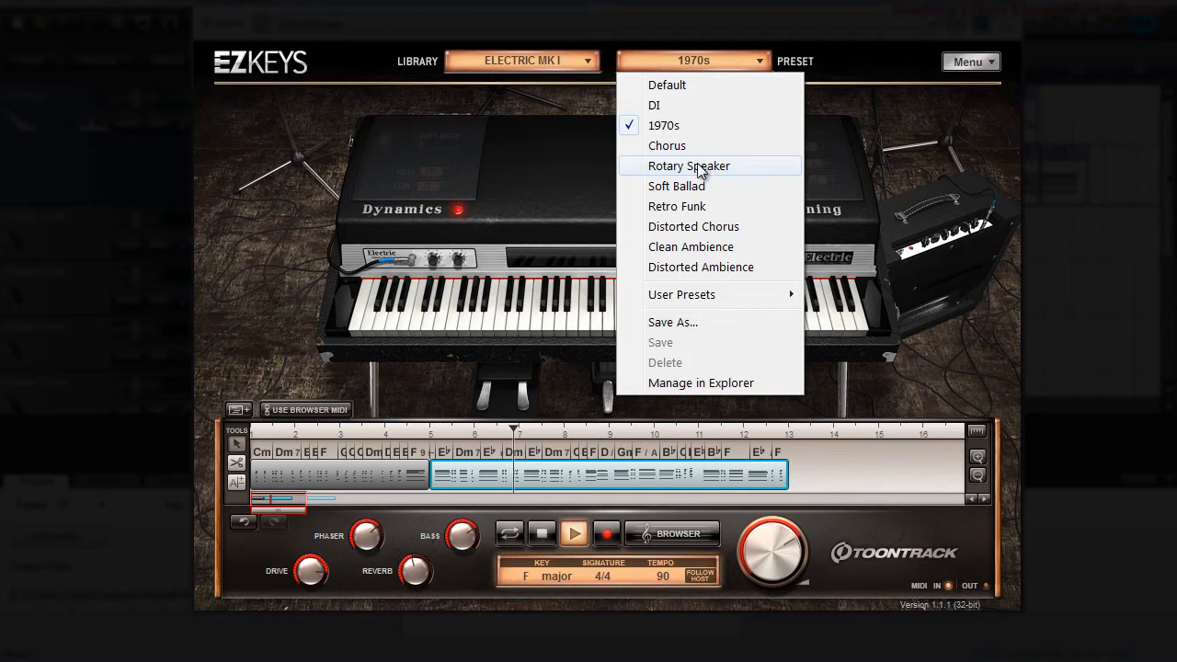
{"action": "left_click", "coordinate": [704, 169]}
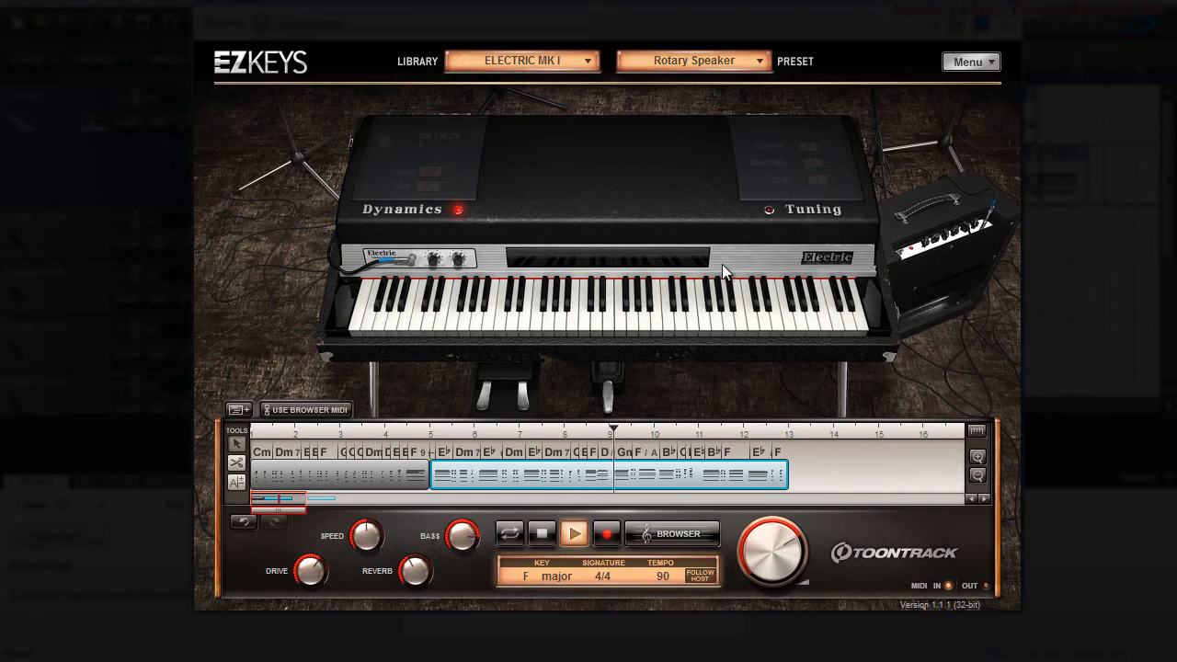
Step: Set the electric piano's preset to Retro Funk and stop playback
{"action": "left_click", "coordinate": [755, 58]}
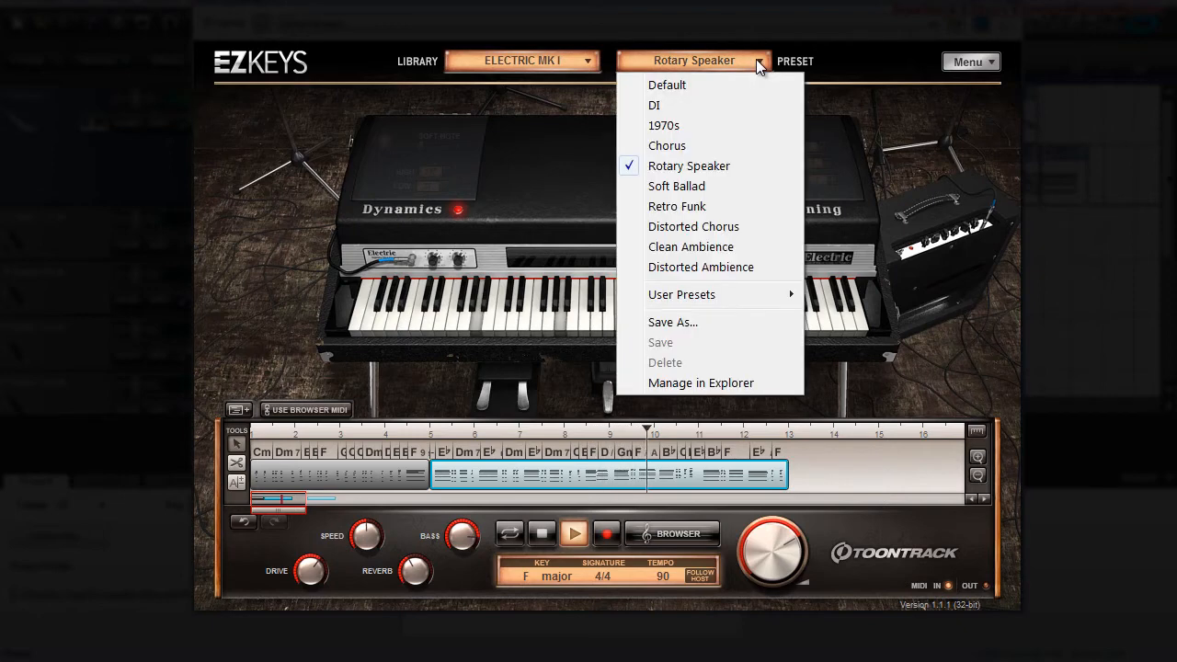
{"action": "left_click", "coordinate": [684, 106]}
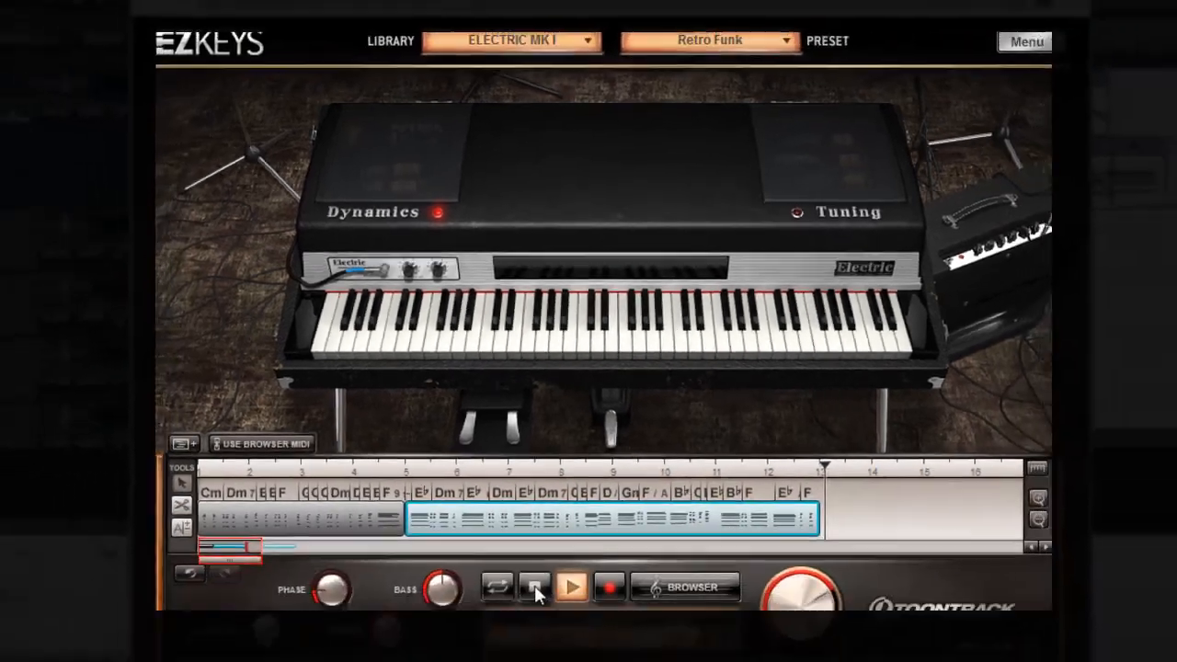
{"action": "left_click", "coordinate": [534, 586]}
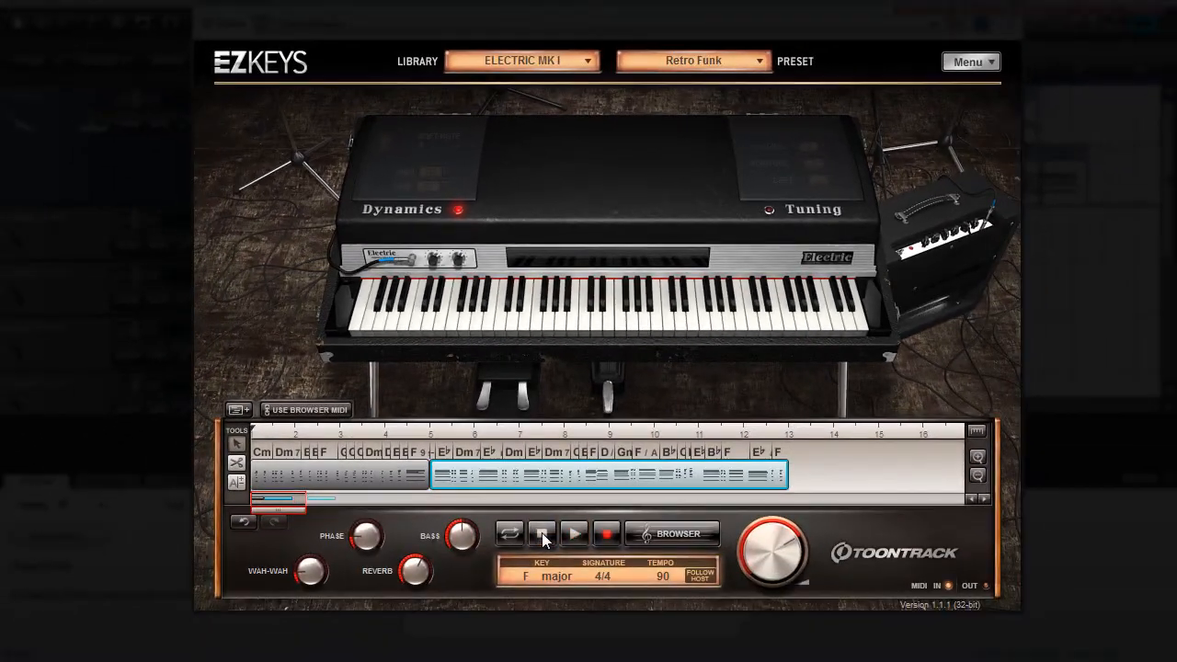
{"action": "left_click", "coordinate": [706, 588]}
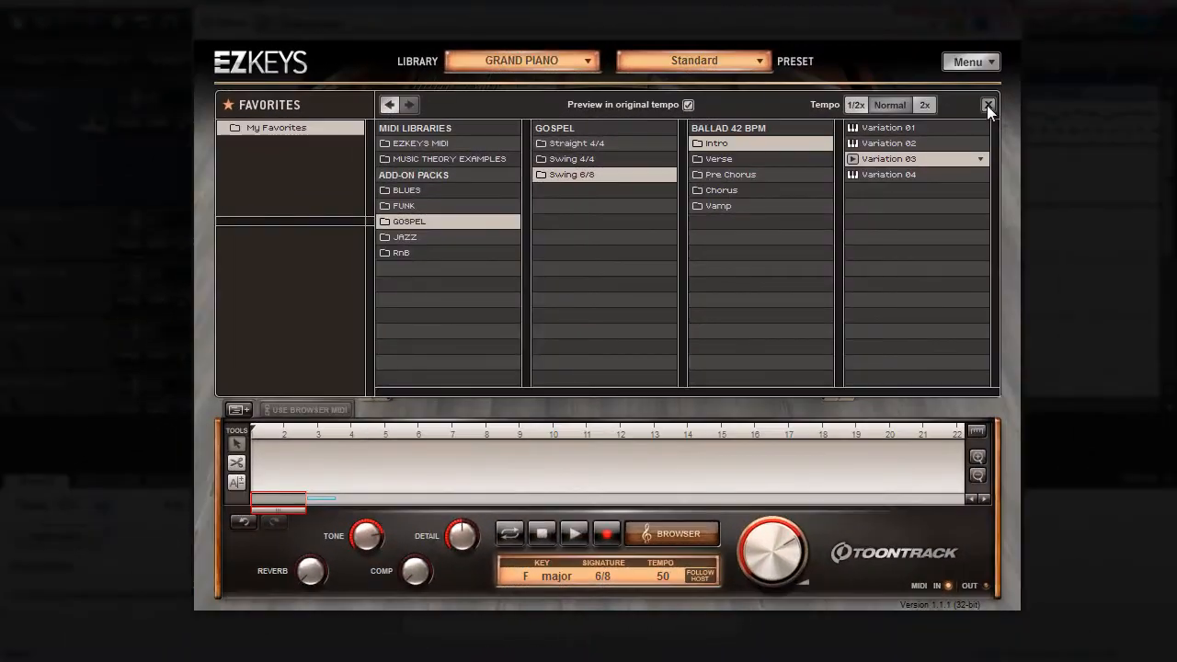
{"action": "left_click", "coordinate": [987, 105]}
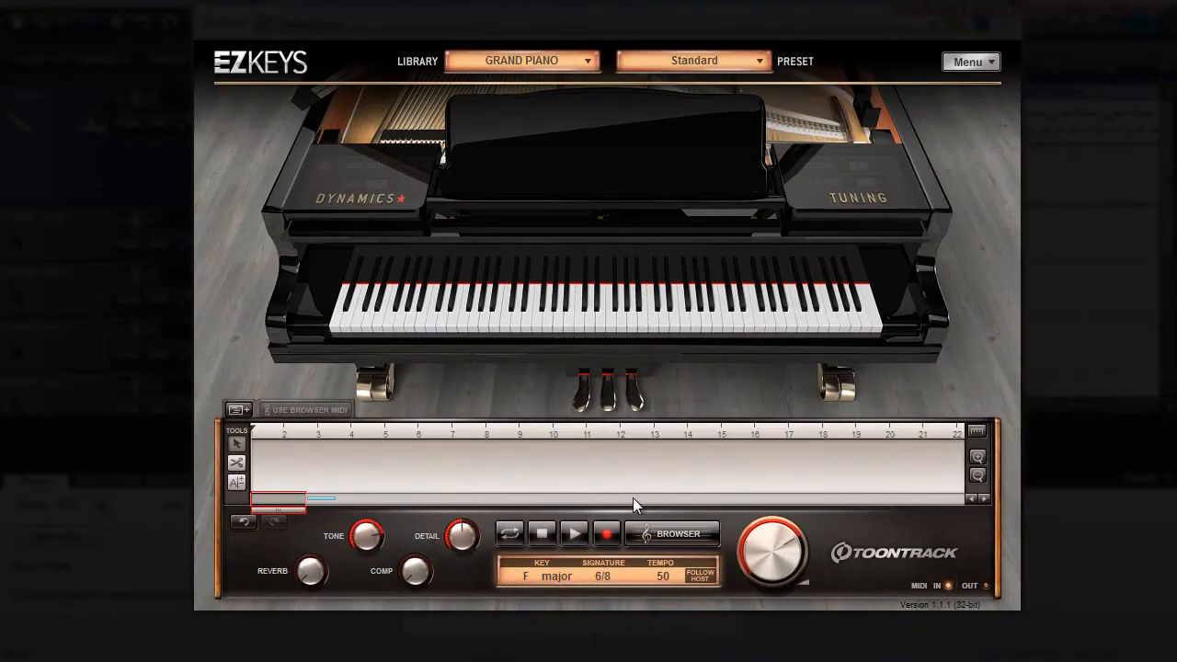
Step: Place the Gospel Swing 6/8 Ballad 42 BPM Intro Variation 03 at bar 1 and Pre Chorus Variation 04 at bar 5, and audition them
{"action": "left_click", "coordinate": [664, 529]}
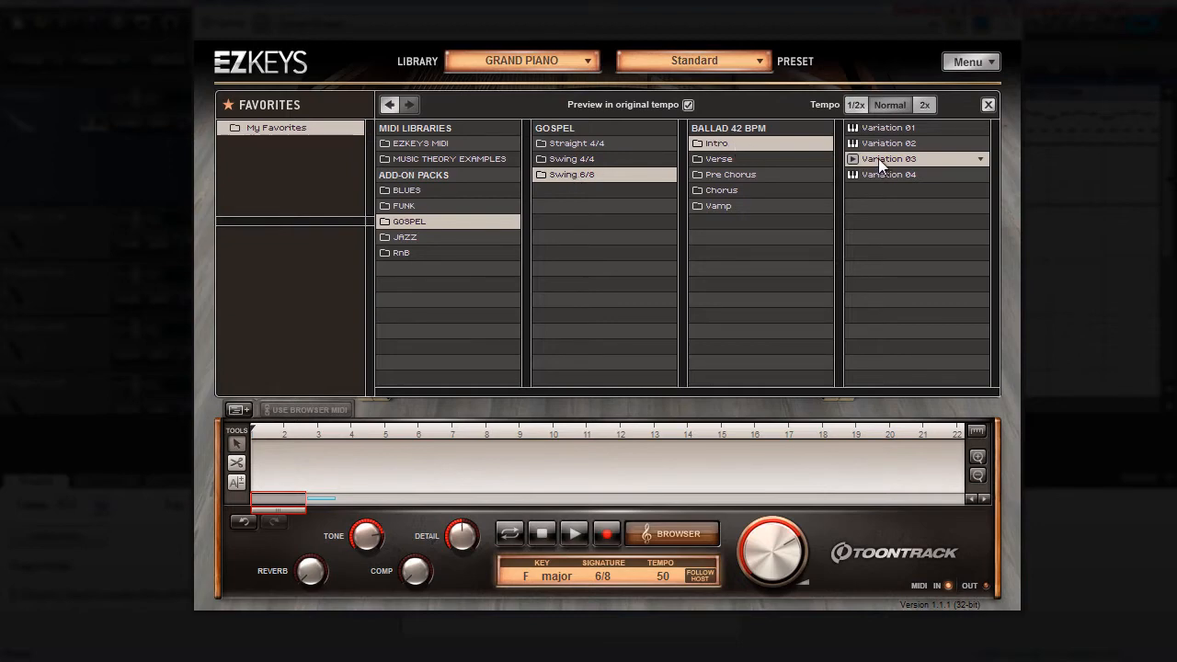
{"action": "left_click_drag", "start_coordinate": [878, 158], "coordinate": [248, 464]}
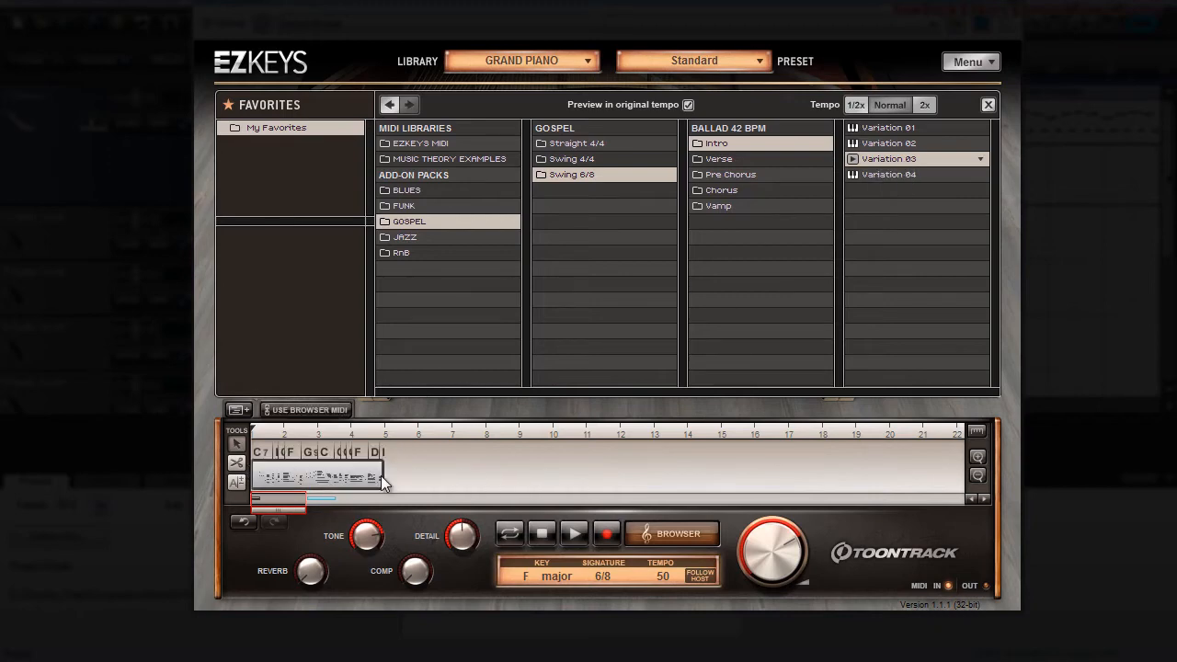
{"action": "scroll", "coordinate": [382, 473], "scroll_direction": "up", "scroll_amount": 5}
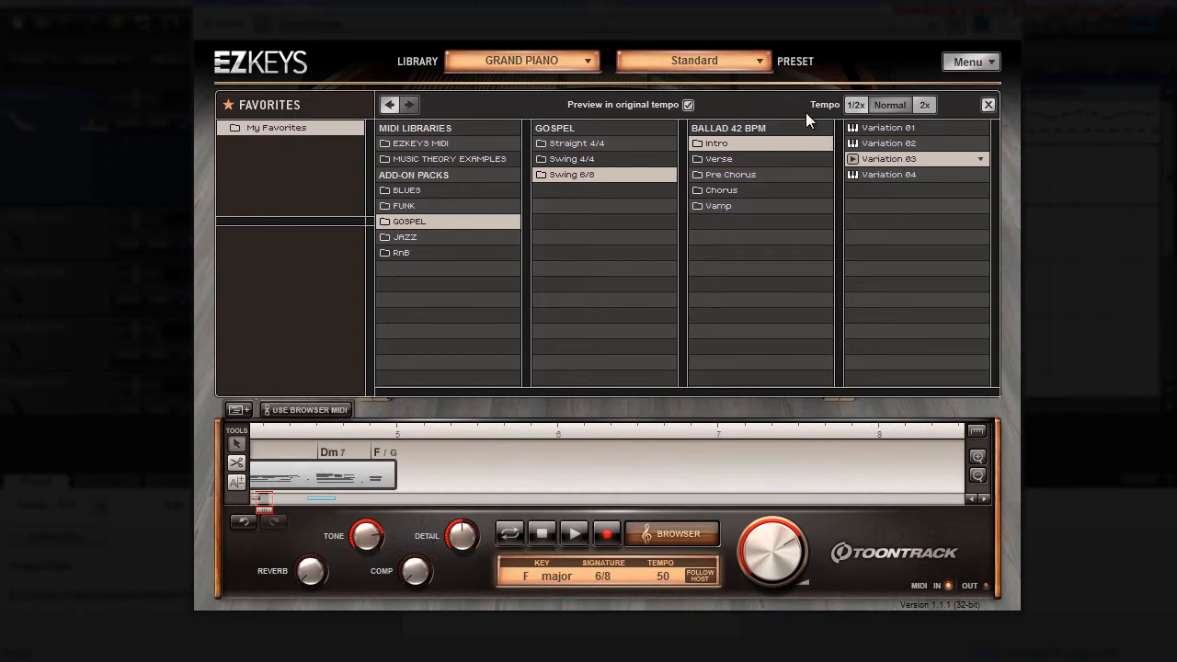
{"action": "left_click", "coordinate": [718, 173]}
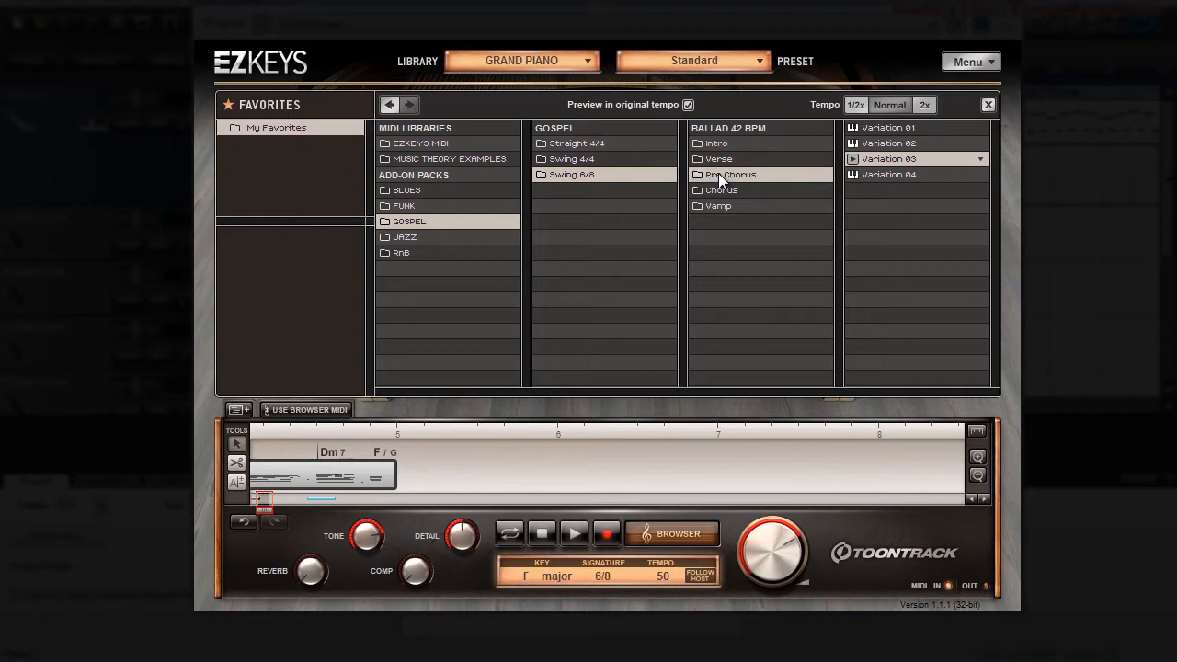
{"action": "mouse_move", "coordinate": [876, 171]}
{"action": "left_mouse_down"}
{"action": "mouse_move", "coordinate": [817, 228]}
{"action": "mouse_move", "coordinate": [404, 478]}
{"action": "left_mouse_up"}
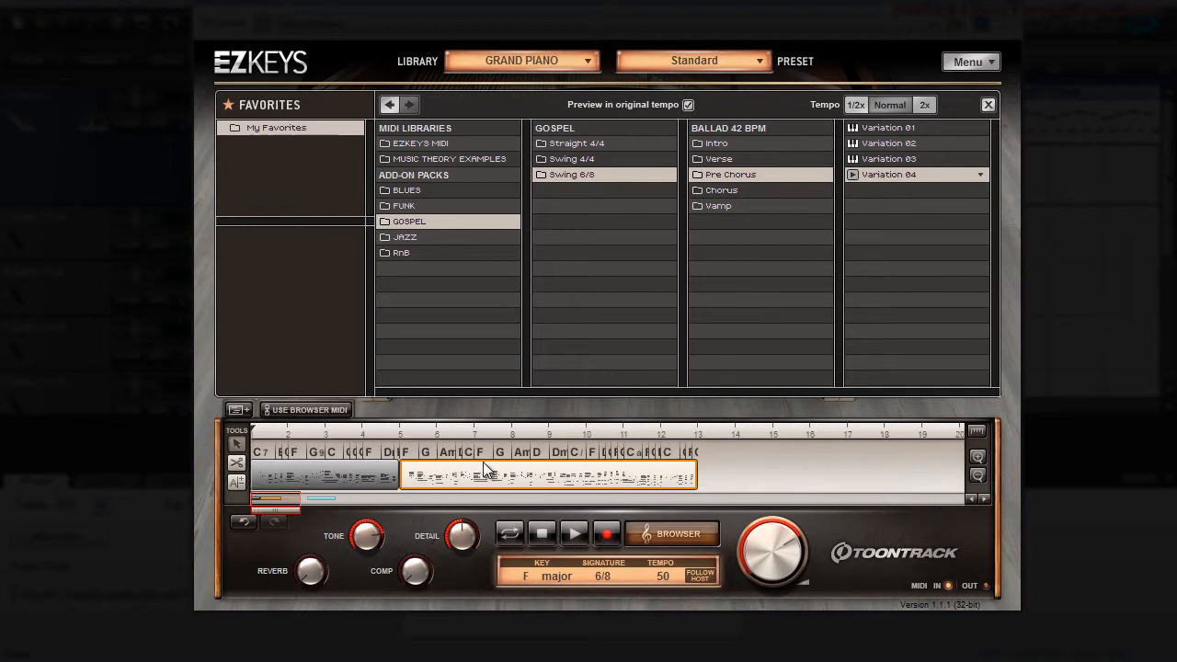
{"action": "left_click", "coordinate": [574, 534]}
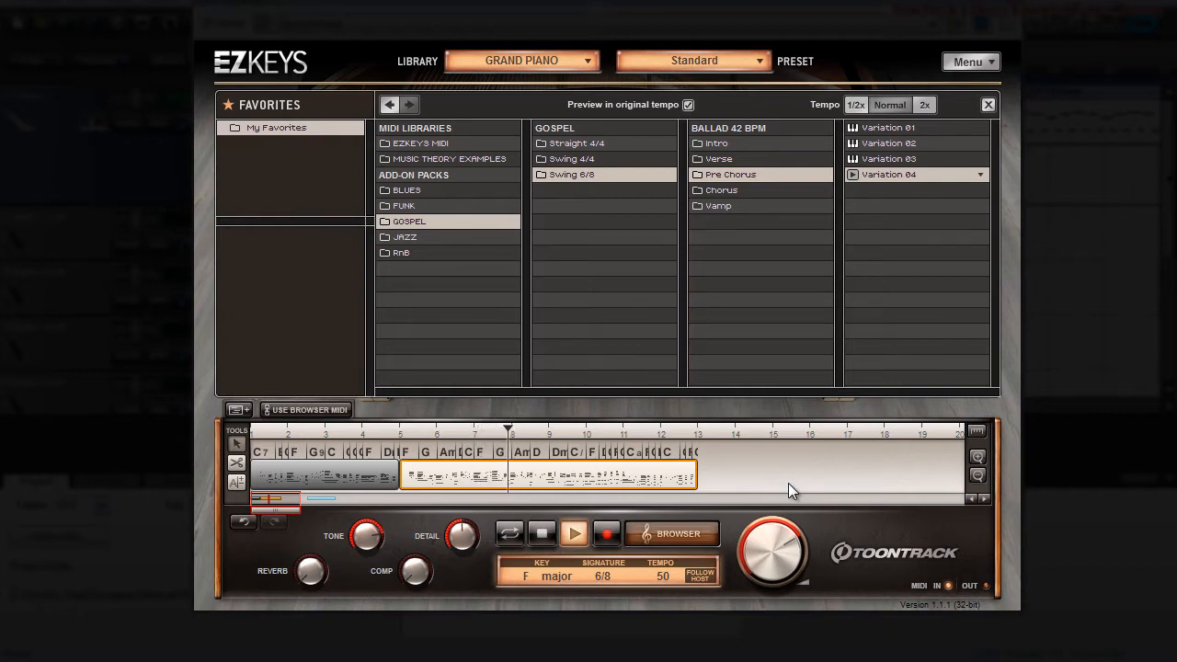
{"action": "left_click", "coordinate": [544, 538]}
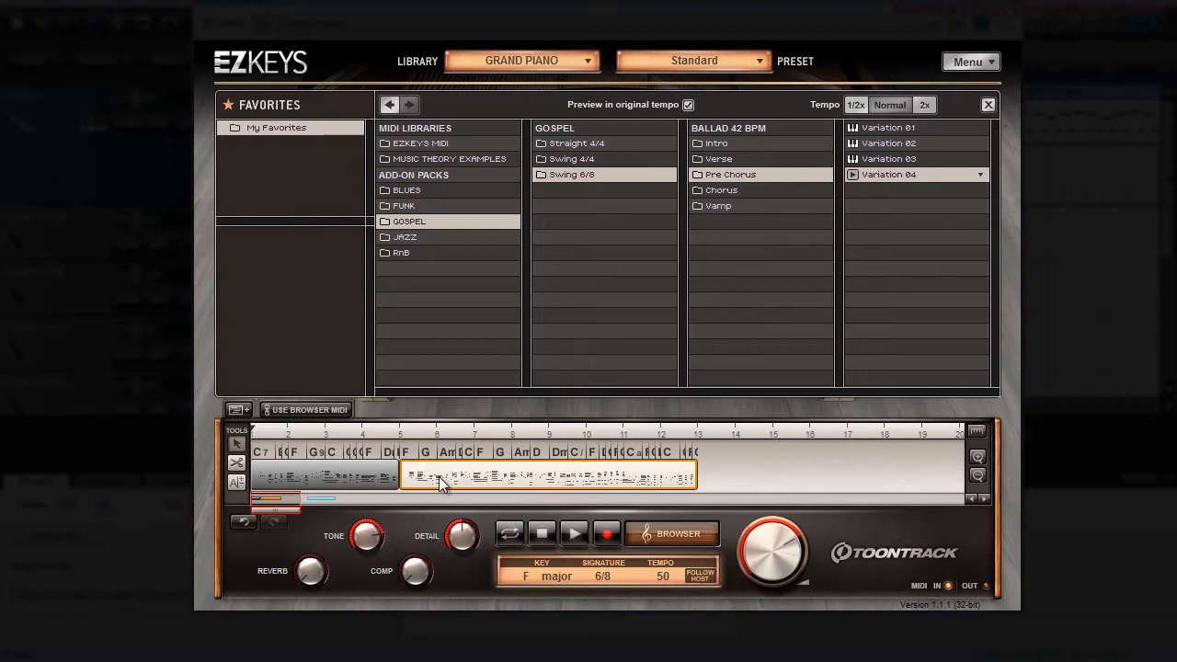
Step: Insert the Ballad 42 BPM Verse Variation 03 at bar 5 with the pre-chorus block following at bar 13, and audition the sequence
{"action": "left_click_drag", "start_coordinate": [439, 476], "coordinate": [800, 485]}
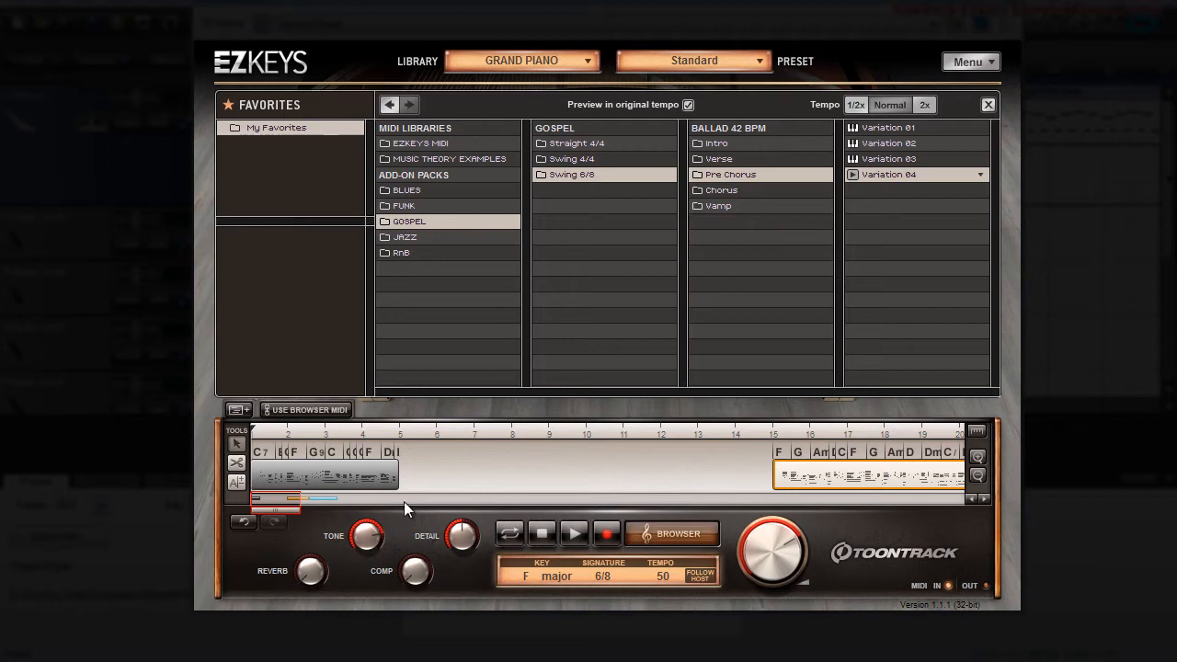
{"action": "left_click", "coordinate": [724, 158]}
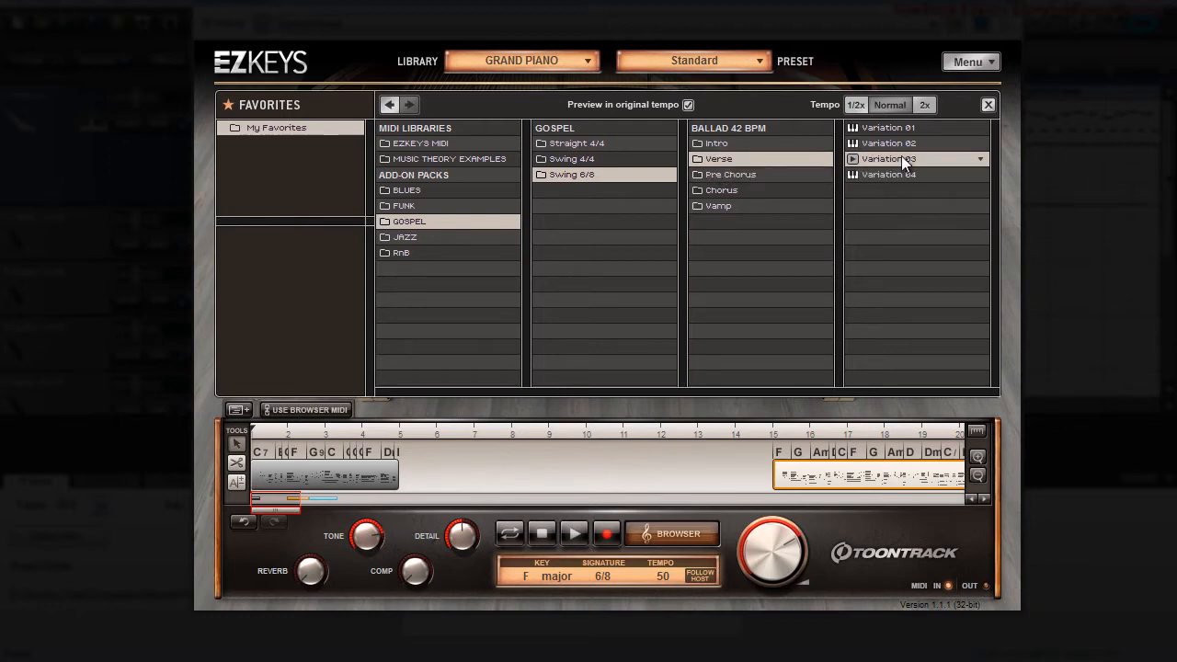
{"action": "left_click_drag", "start_coordinate": [901, 156], "coordinate": [408, 461]}
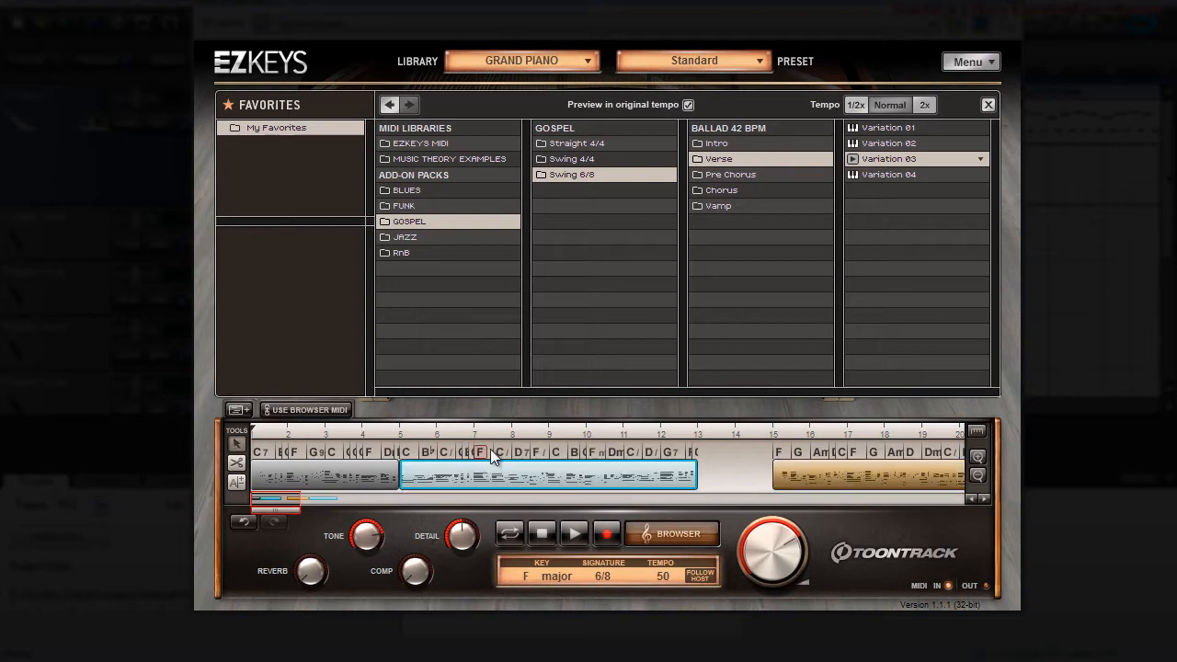
{"action": "left_click_drag", "start_coordinate": [884, 470], "coordinate": [785, 488]}
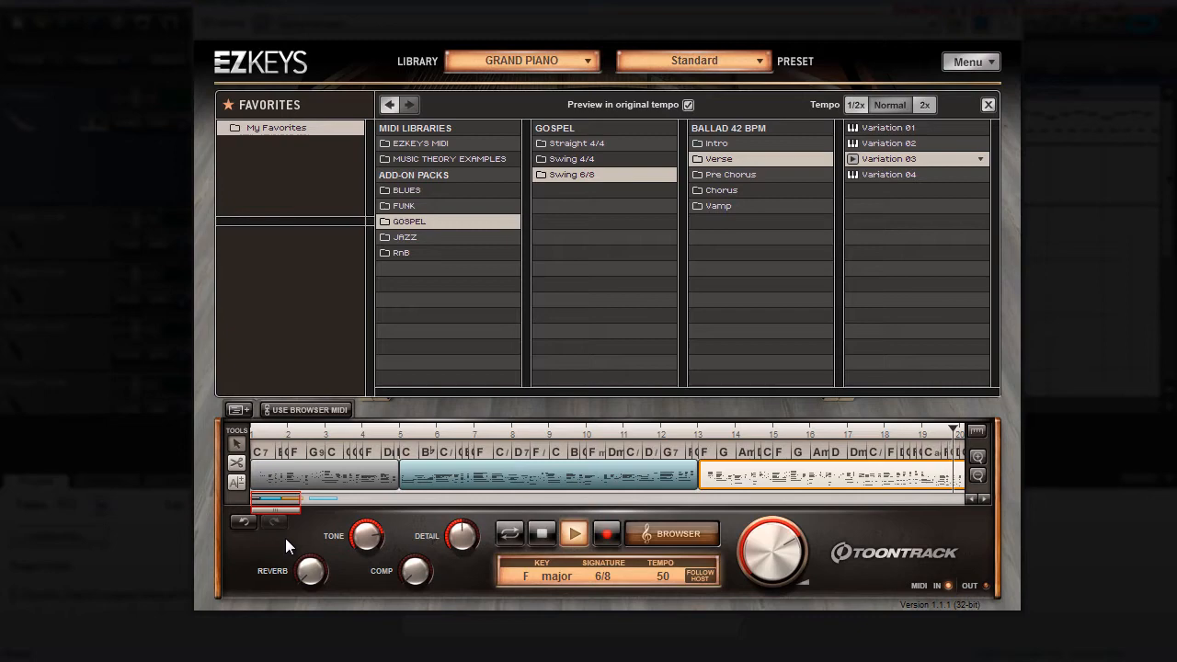
{"action": "left_click", "coordinate": [546, 532]}
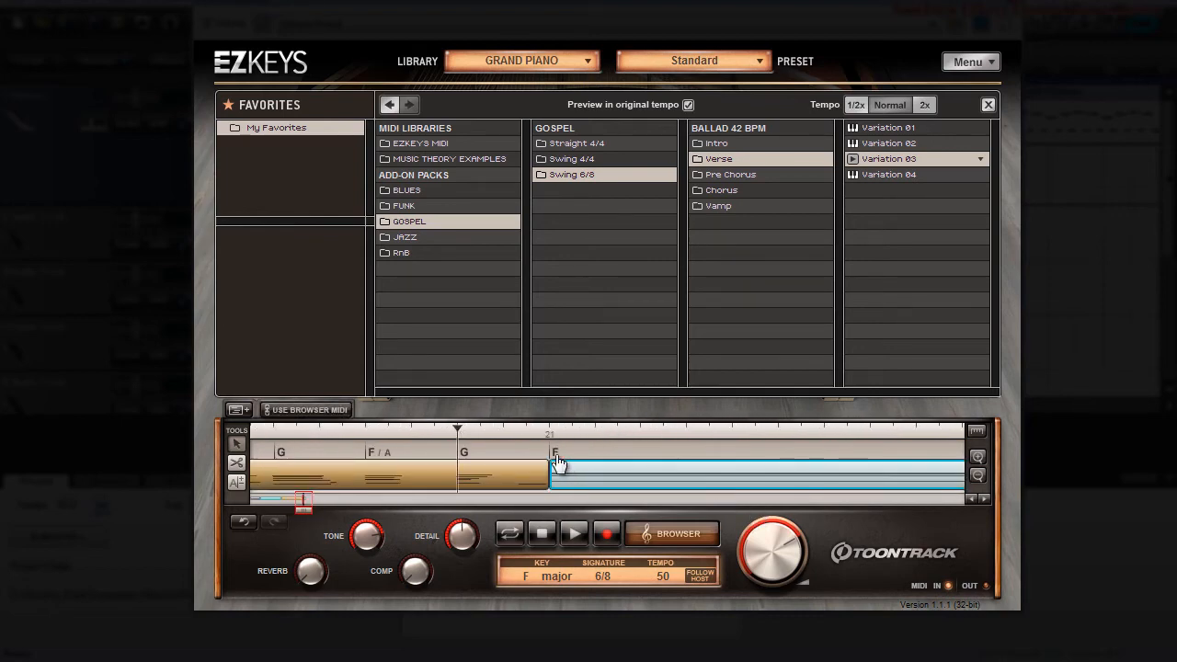
Step: Change the chord of the block starting at bar 21 to C add9
{"action": "left_click", "coordinate": [554, 453]}
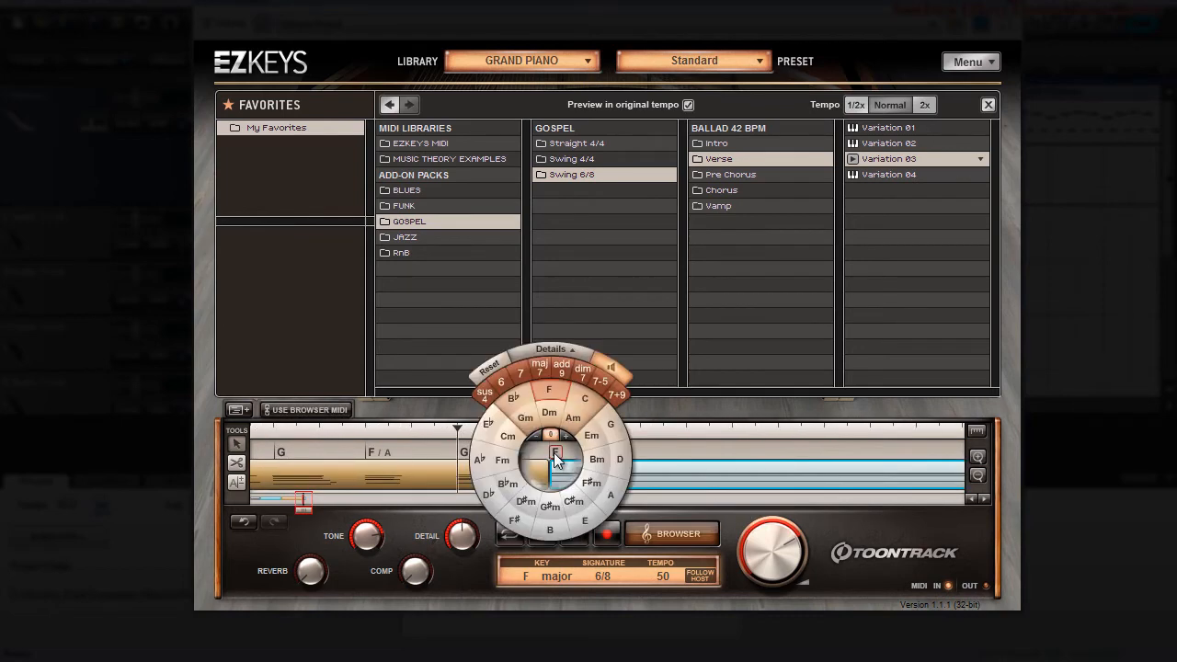
{"action": "left_click", "coordinate": [589, 400]}
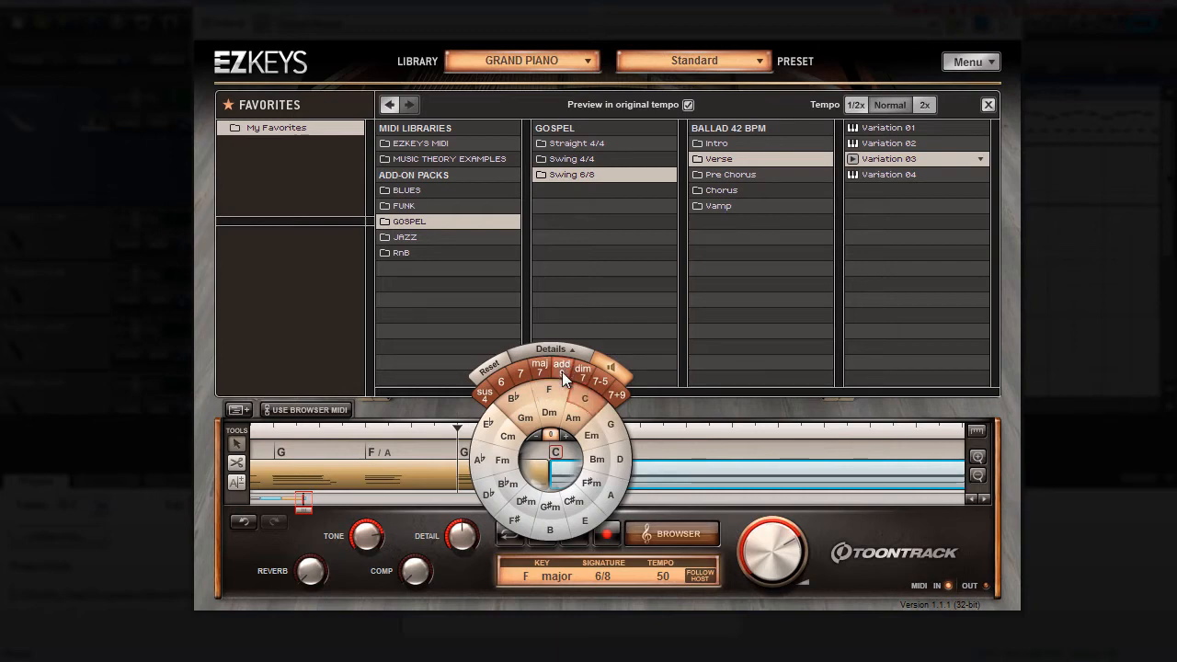
{"action": "left_click", "coordinate": [562, 372]}
Step: Inspect the properties of the block at bar 21, including its velocity, octave and transpose settings, and close them
{"action": "right_click", "coordinate": [727, 482]}
{"action": "left_click", "coordinate": [782, 467]}
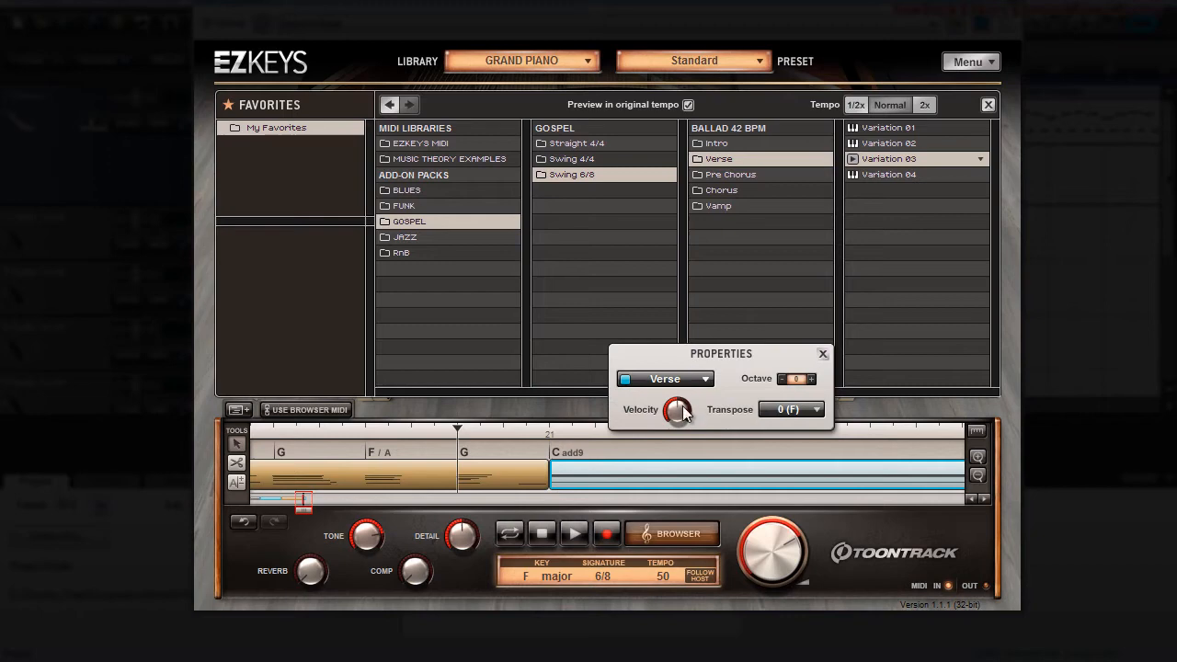
{"action": "mouse_move", "coordinate": [686, 411]}
{"action": "left_click", "coordinate": [825, 526]}
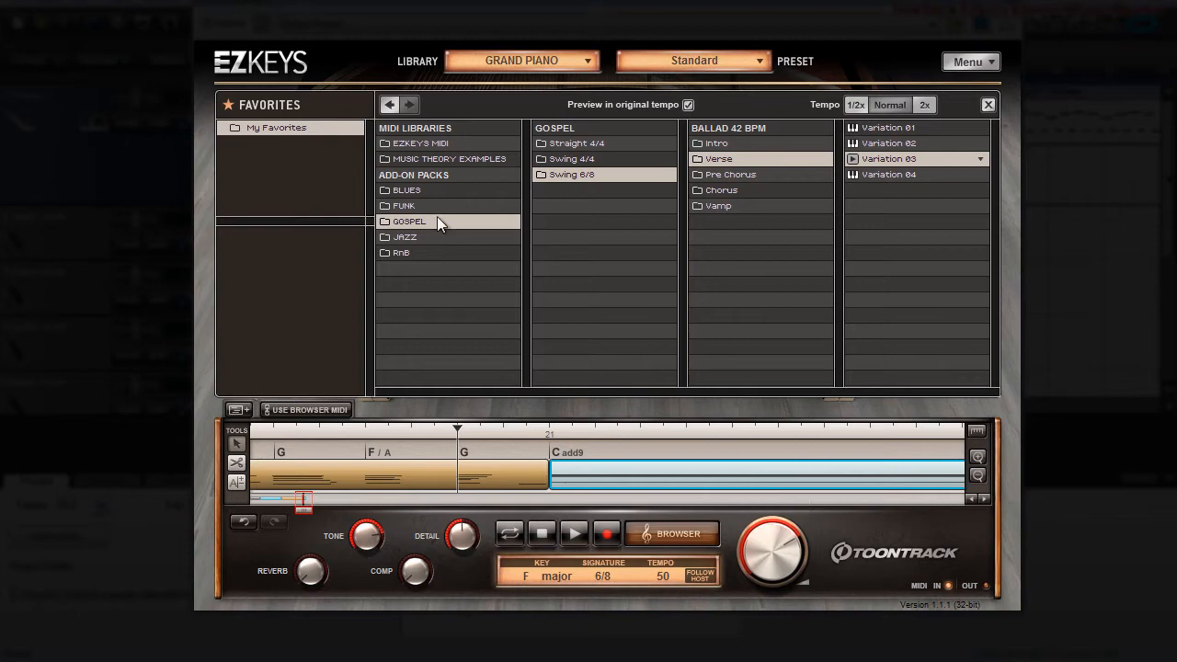
Step: Try the EZkeys MIDI Single Chords Rolling Chords Variation 03 at bar 22 and audition the ending
{"action": "left_click", "coordinate": [422, 145]}
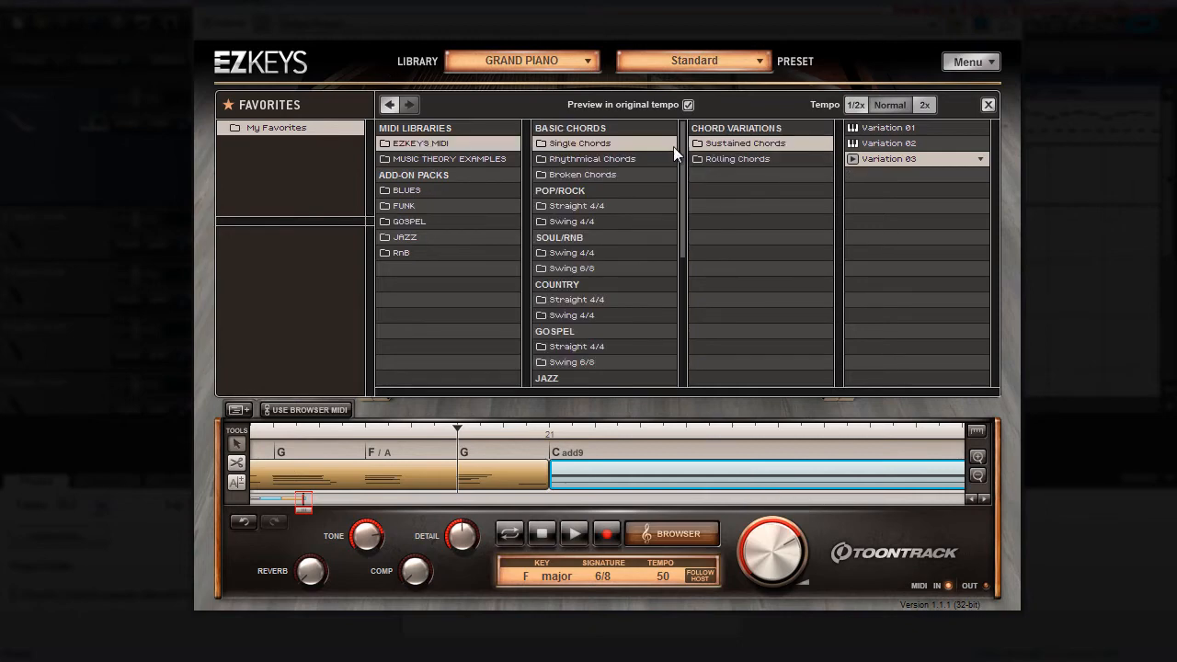
{"action": "left_click", "coordinate": [747, 158]}
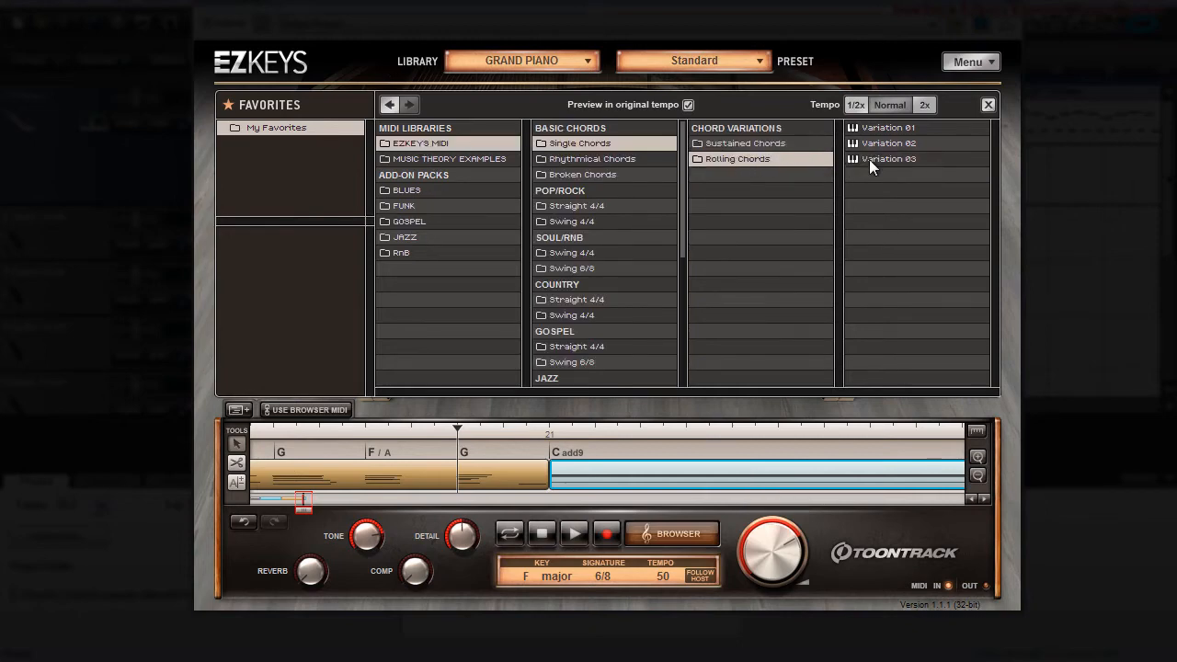
{"action": "left_click_drag", "start_coordinate": [870, 157], "coordinate": [711, 476]}
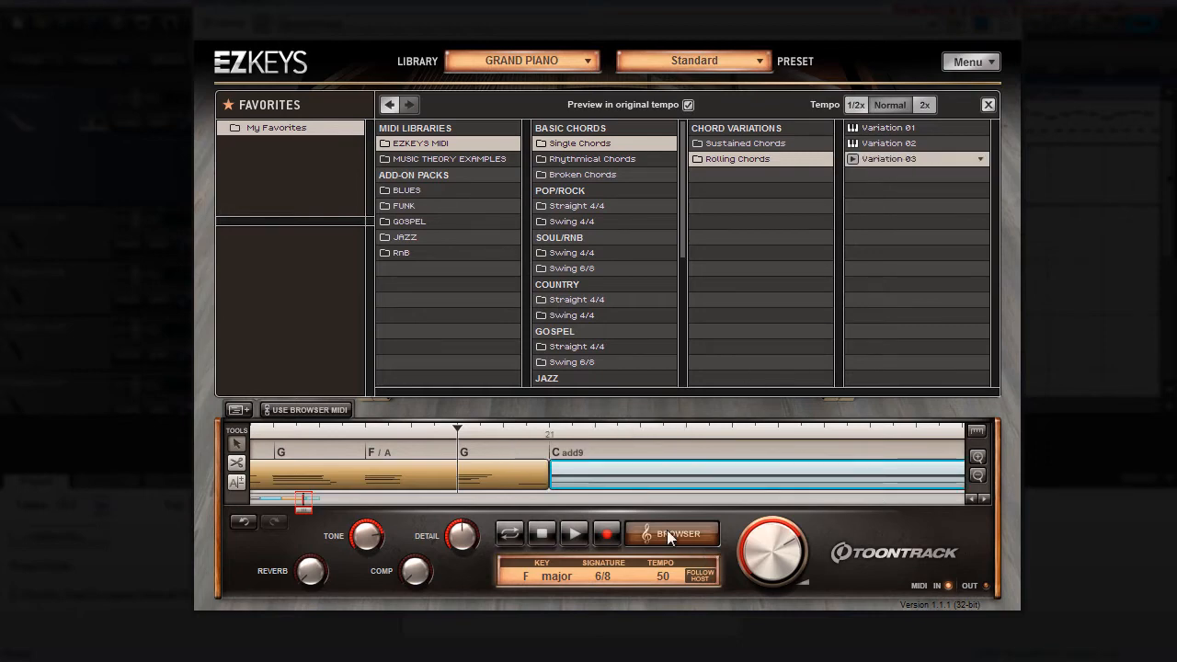
{"action": "left_click", "coordinate": [574, 533]}
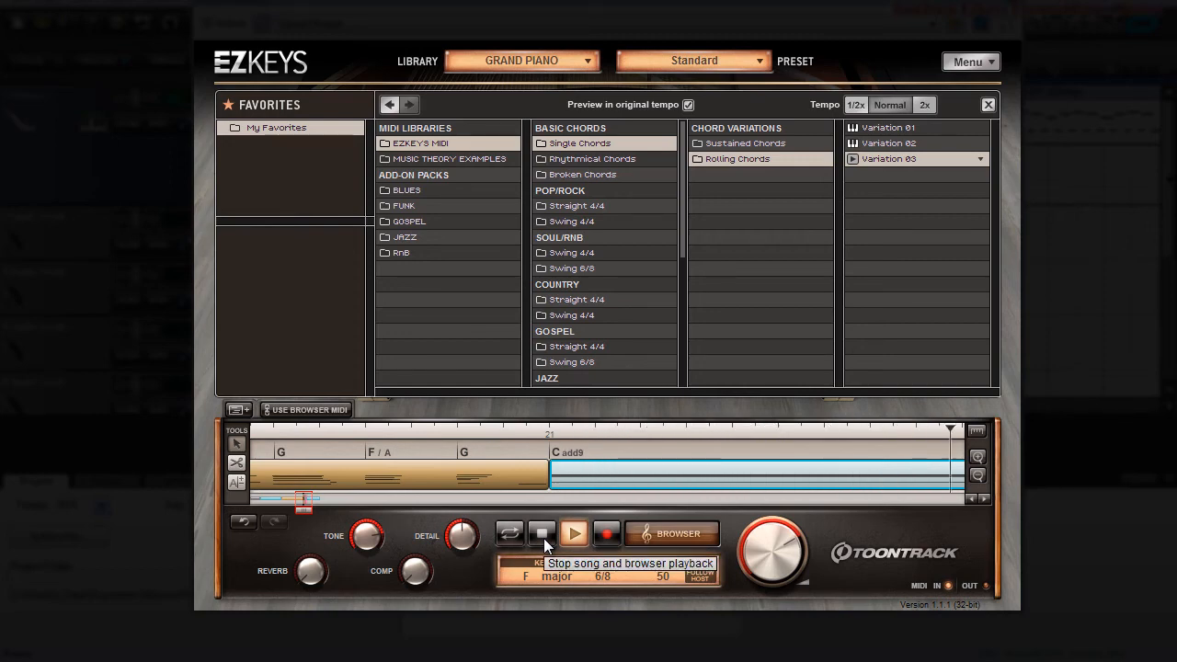
{"action": "left_click", "coordinate": [543, 535]}
Step: Remove all song blocks from the timeline and return the playhead to bar 1
{"action": "scroll", "coordinate": [615, 475], "scroll_direction": "down", "scroll_amount": 4}
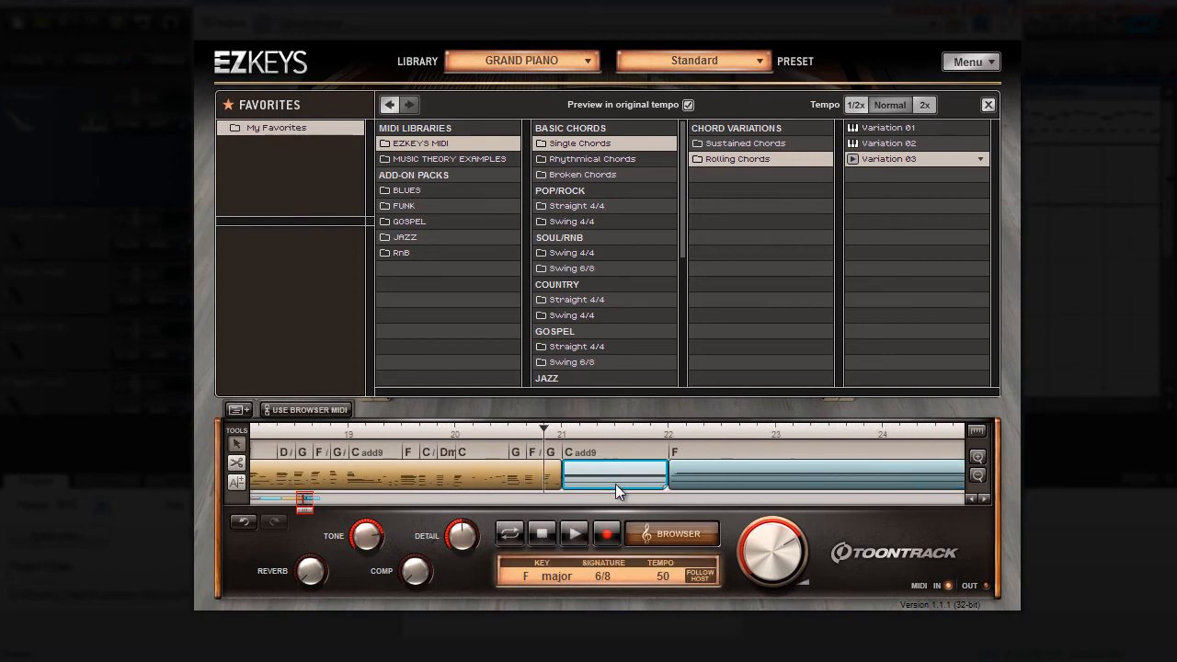
{"action": "scroll", "coordinate": [687, 451], "scroll_direction": "down", "scroll_amount": 5}
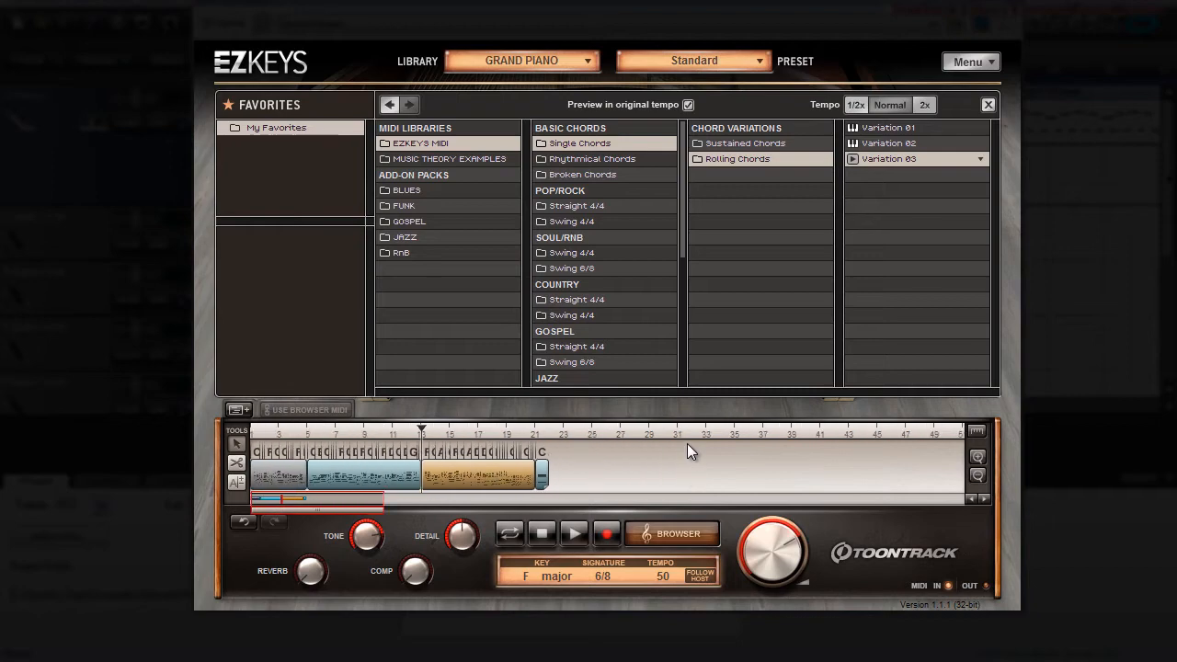
{"action": "left_click_drag", "start_coordinate": [274, 461], "coordinate": [253, 492]}
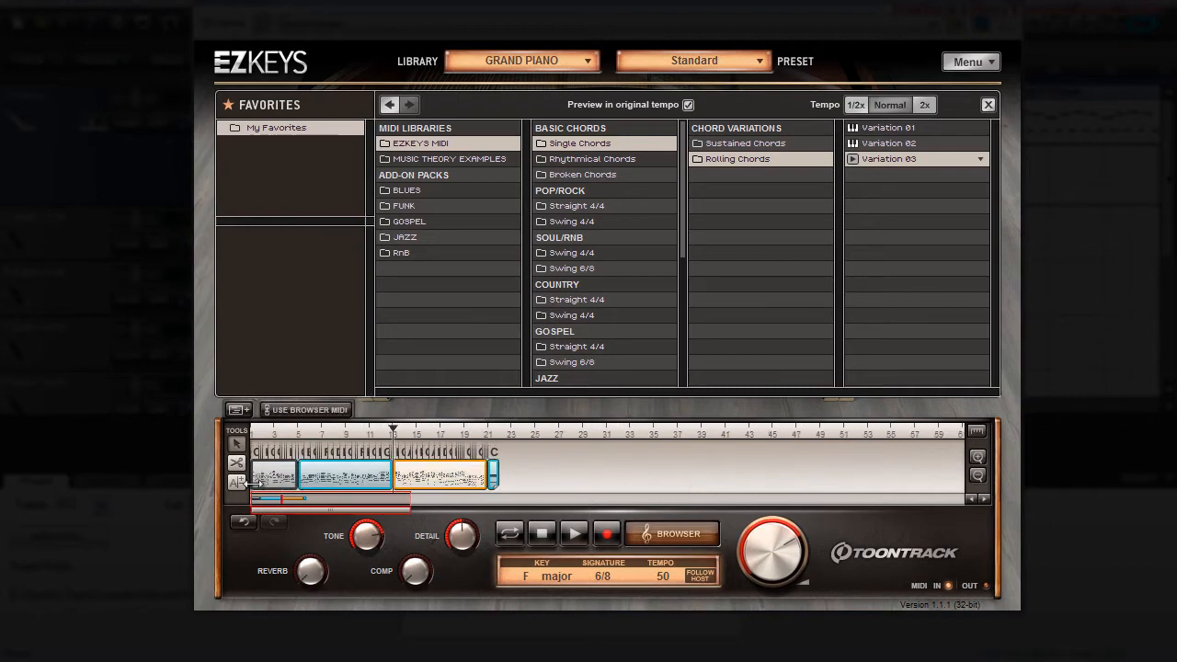
{"action": "right_click", "coordinate": [356, 475]}
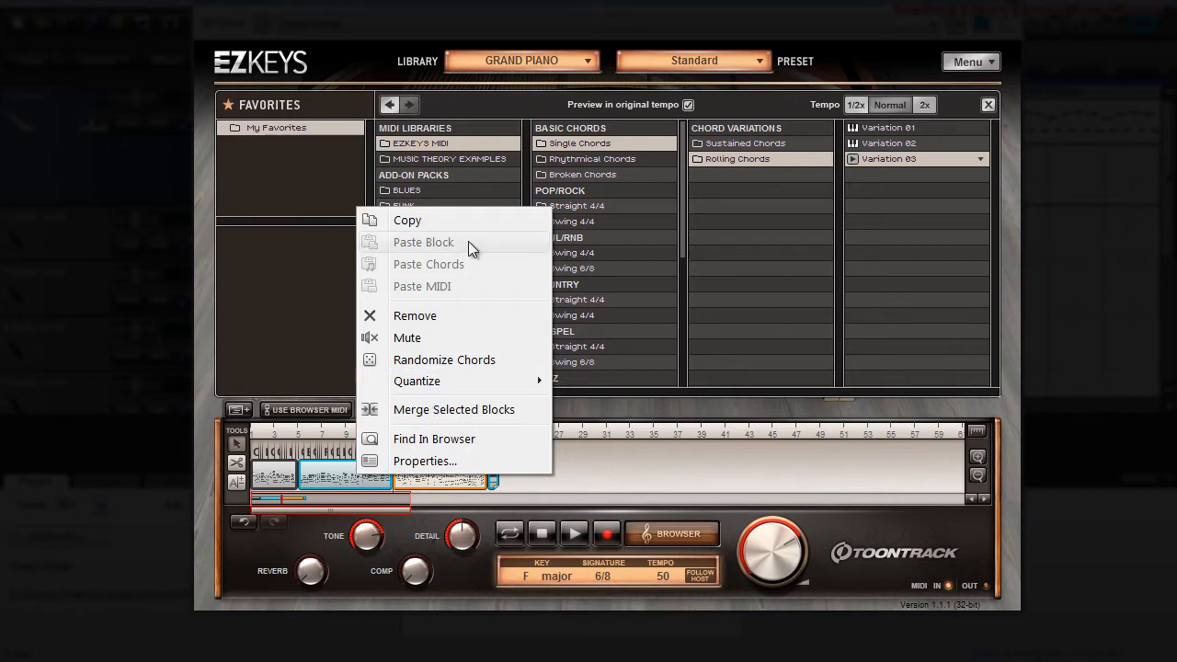
{"action": "left_click", "coordinate": [428, 316]}
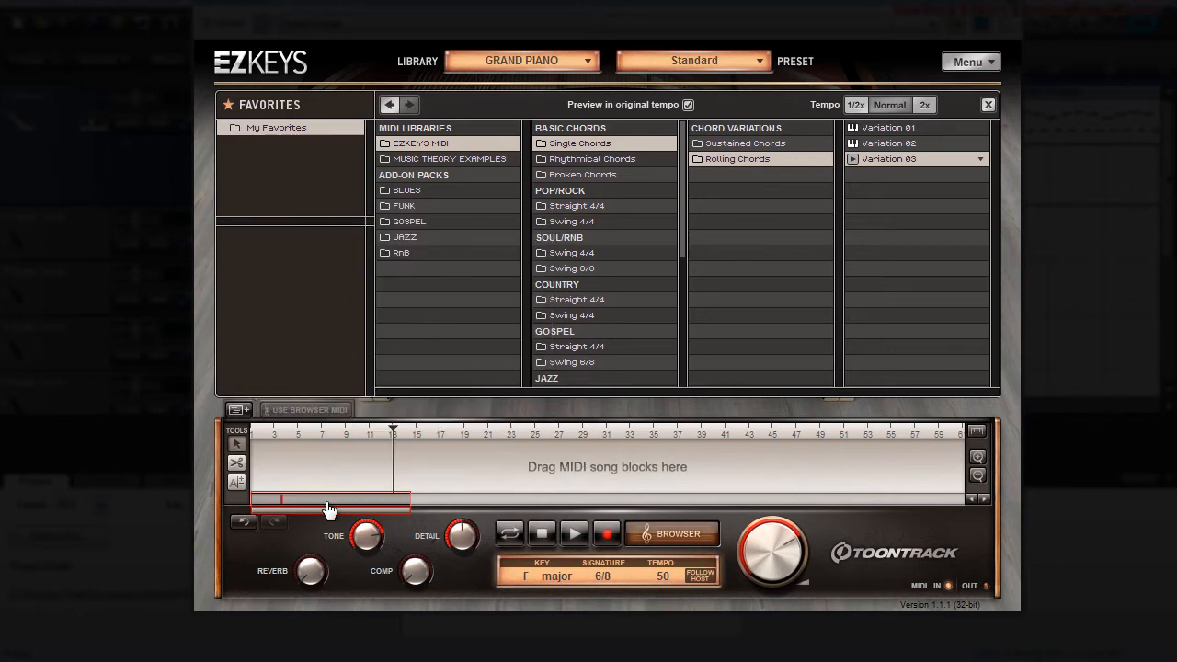
{"action": "left_click", "coordinate": [258, 432]}
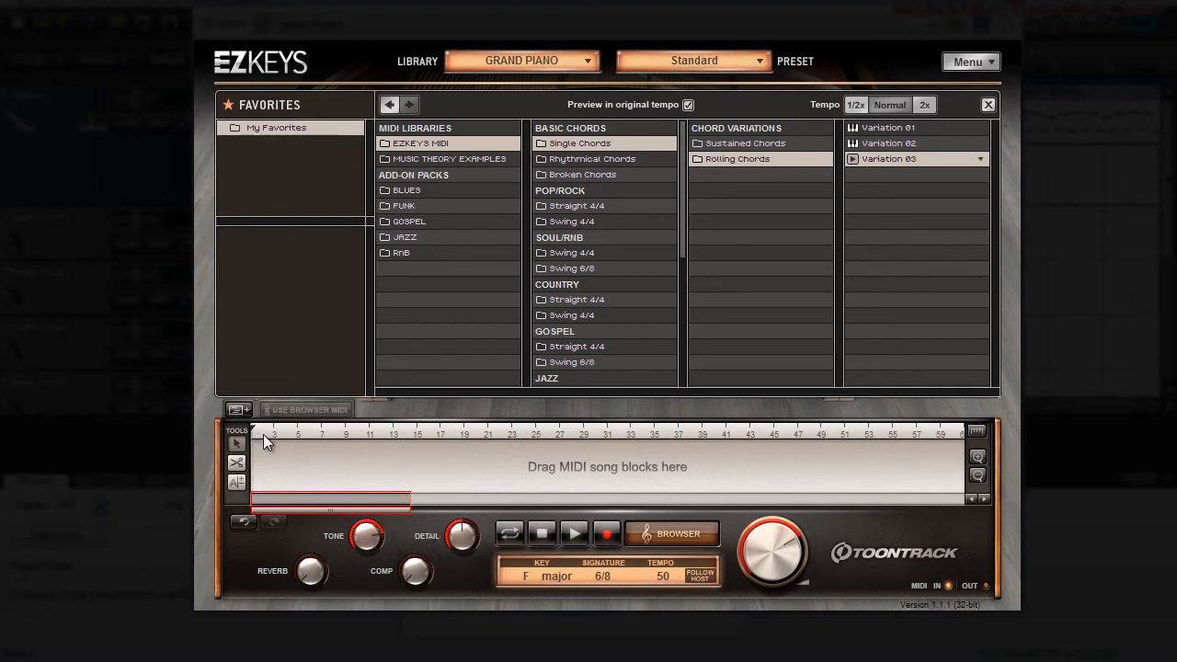
Step: Browse the Jazz Swing 4/4 Ballad 65 BPM patterns, preview Intro Variation 02 and place it at bar 1
{"action": "left_click", "coordinate": [409, 239]}
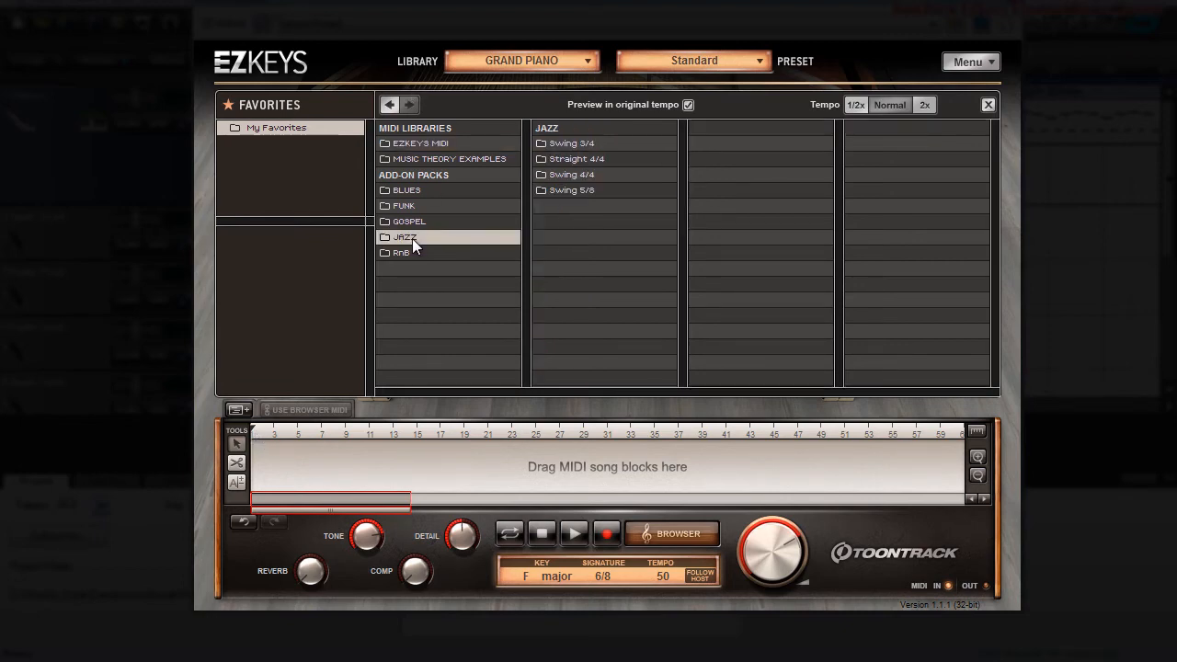
{"action": "left_click", "coordinate": [571, 174]}
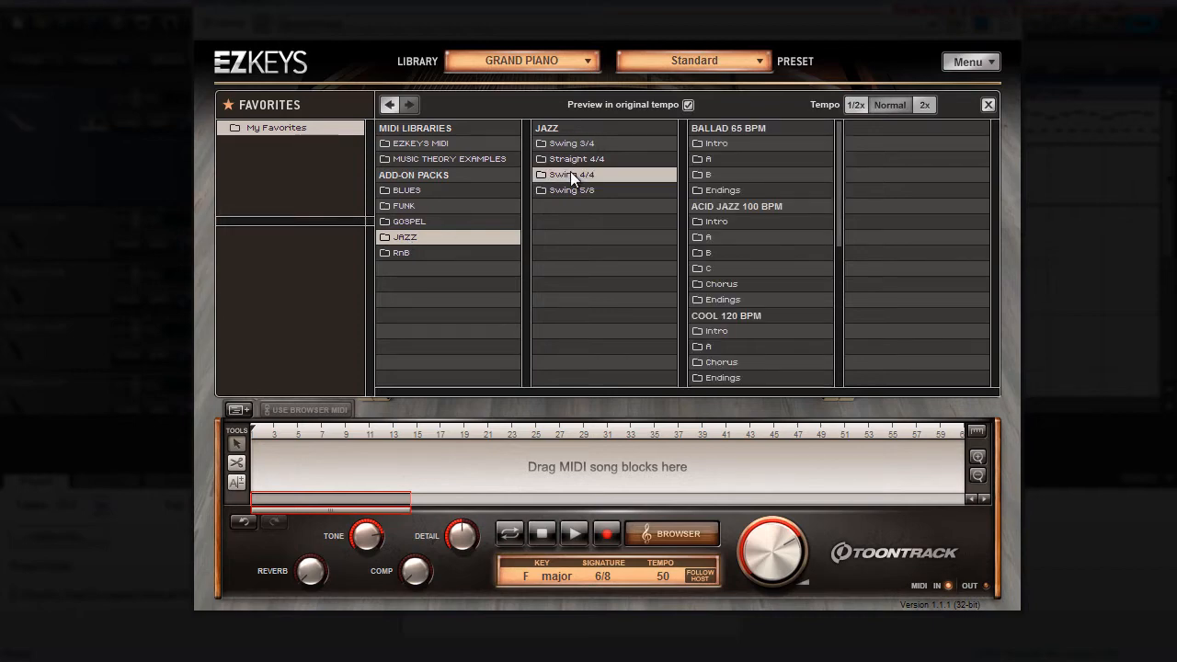
{"action": "left_click", "coordinate": [706, 159]}
{"action": "left_click", "coordinate": [713, 145]}
{"action": "left_click", "coordinate": [713, 161]}
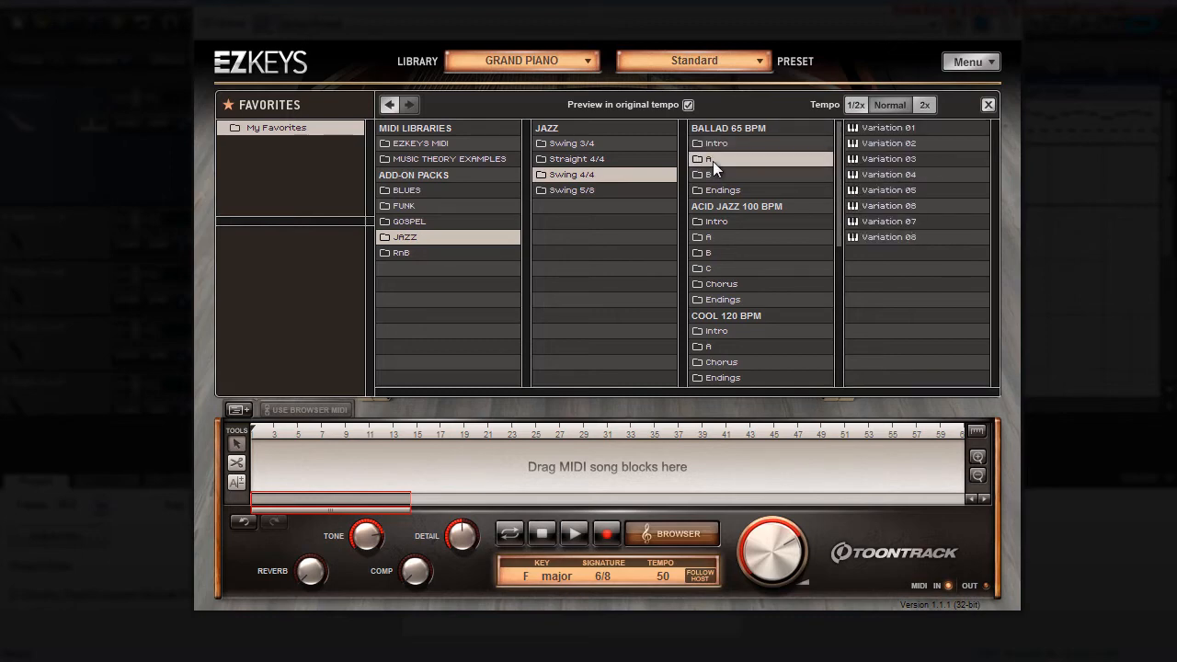
{"action": "left_click", "coordinate": [715, 175]}
{"action": "left_click", "coordinate": [717, 190]}
{"action": "left_click", "coordinate": [717, 144]}
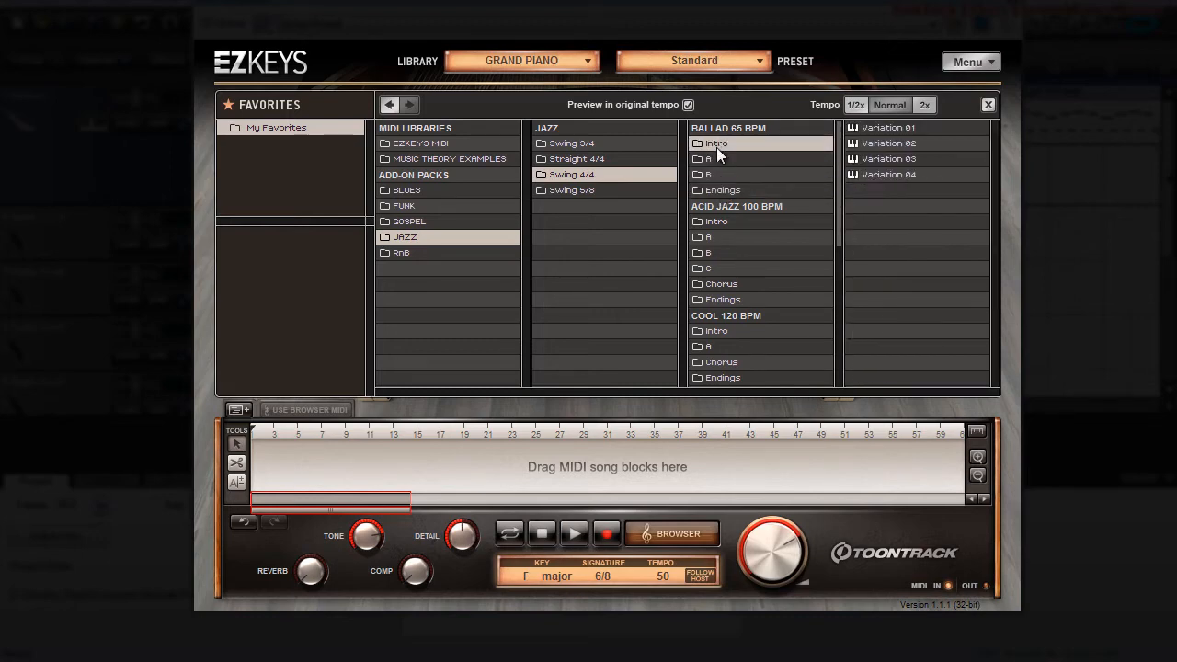
{"action": "left_click", "coordinate": [855, 142]}
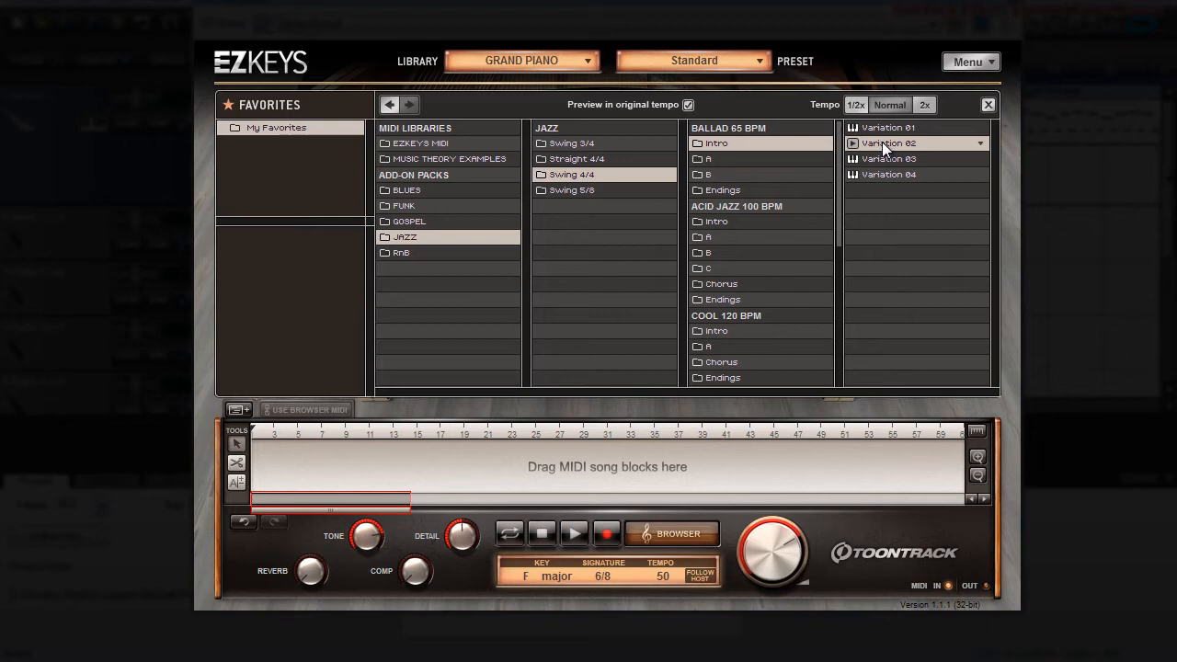
{"action": "left_click_drag", "start_coordinate": [882, 141], "coordinate": [241, 476]}
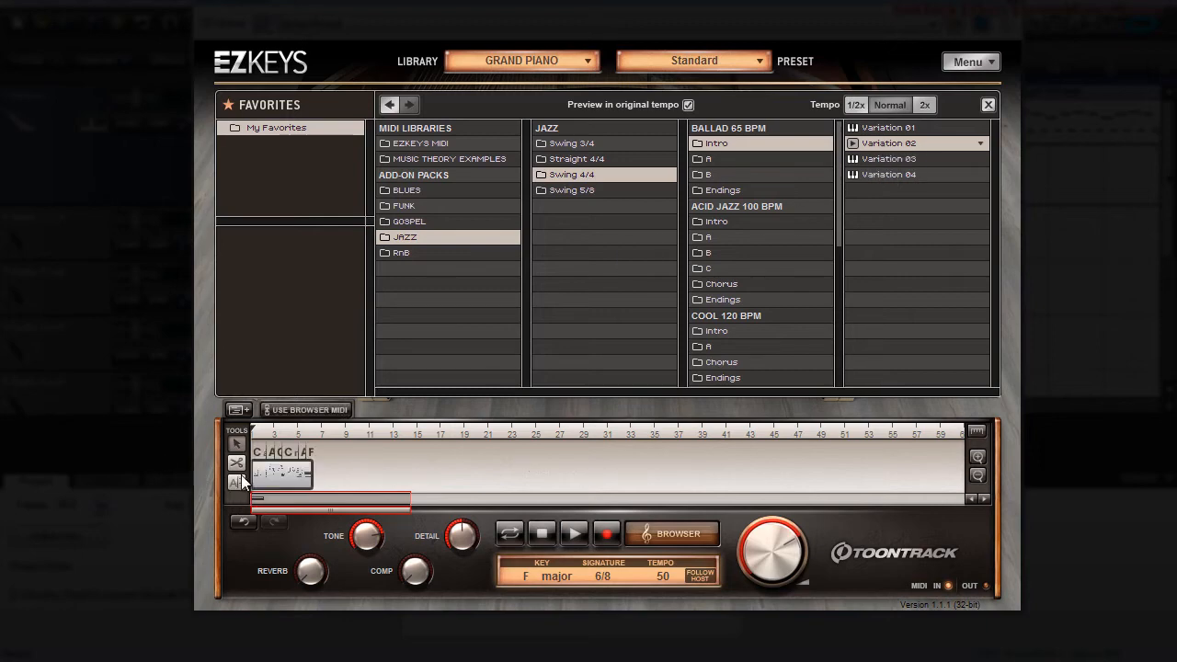
Step: Set the song to 4/4 at tempo 68, preview the Ballad 65 BPM A patterns and place A Variation 05 at bar 5
{"action": "left_click", "coordinate": [807, 158]}
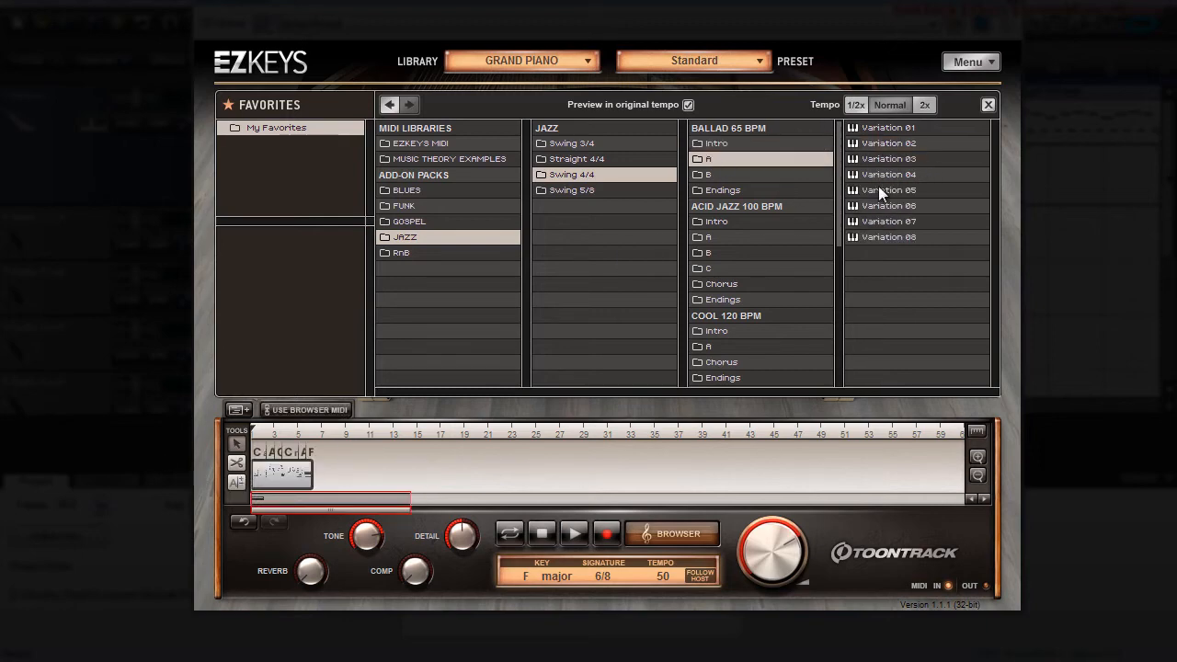
{"action": "left_click", "coordinate": [877, 175]}
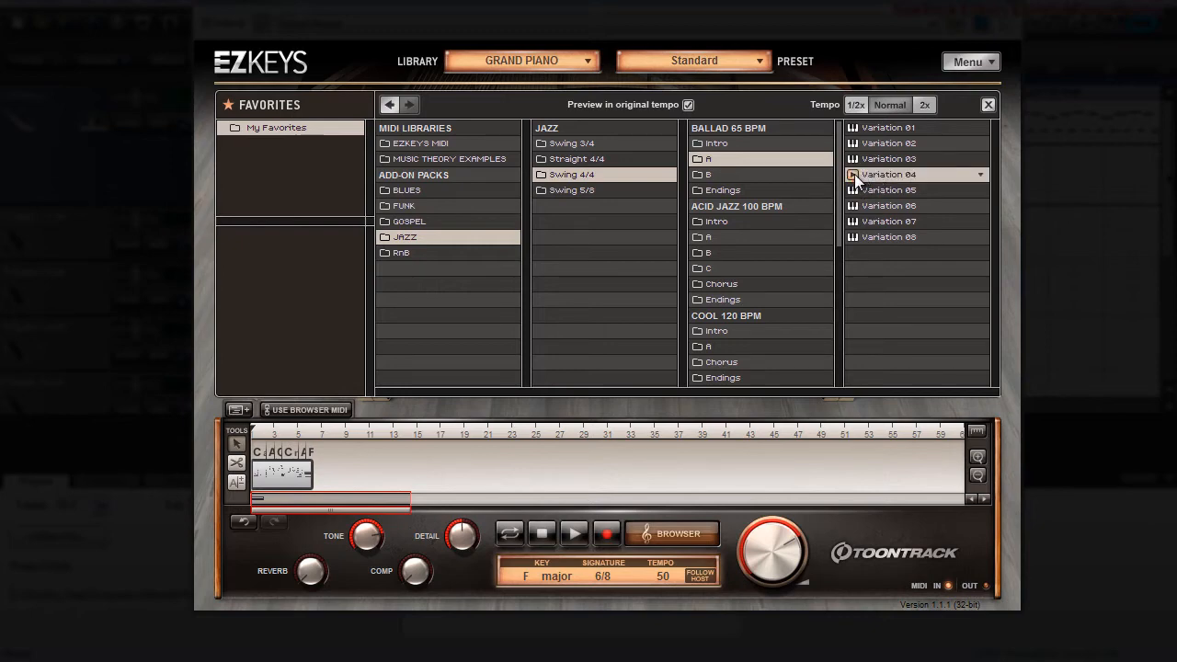
{"action": "key", "text": "Down"}
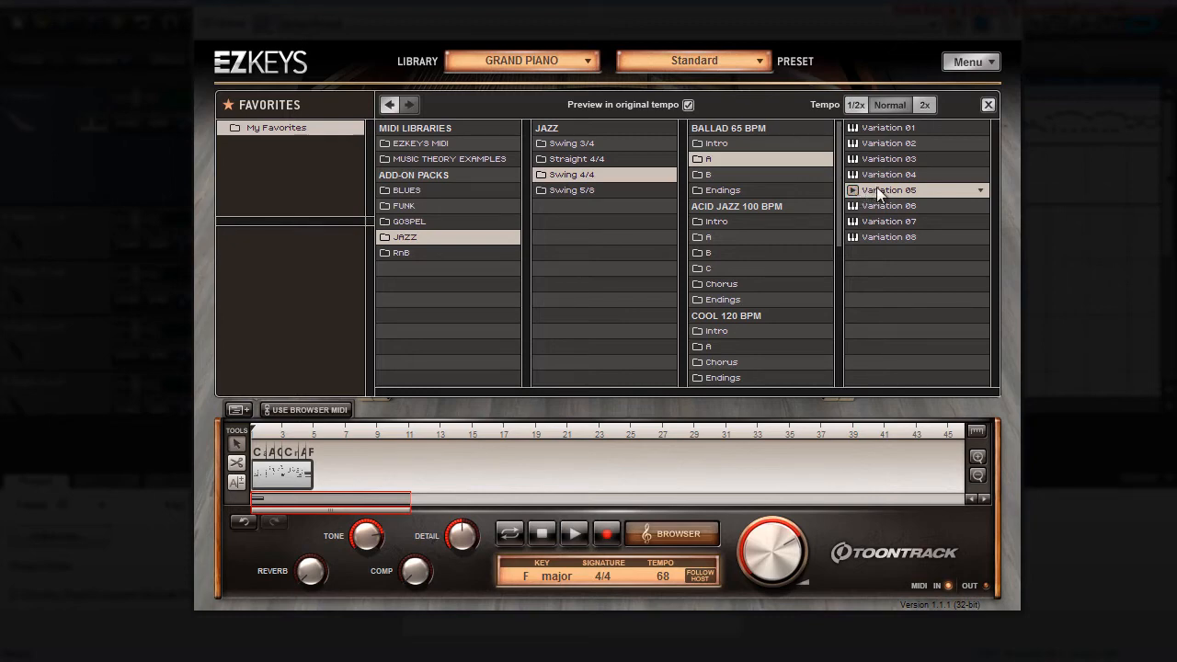
{"action": "left_click_drag", "start_coordinate": [884, 190], "coordinate": [321, 461]}
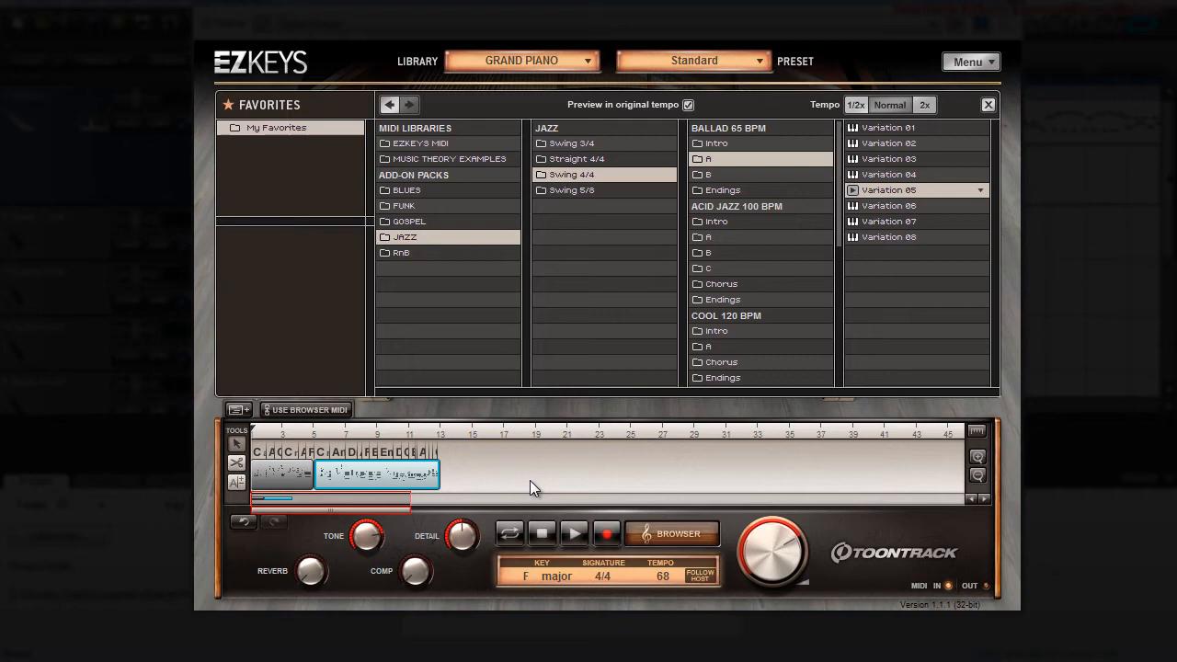
Step: Preview the Ballad 65 BPM B patterns and place B Variation 07 at bar 13
{"action": "left_click", "coordinate": [704, 174]}
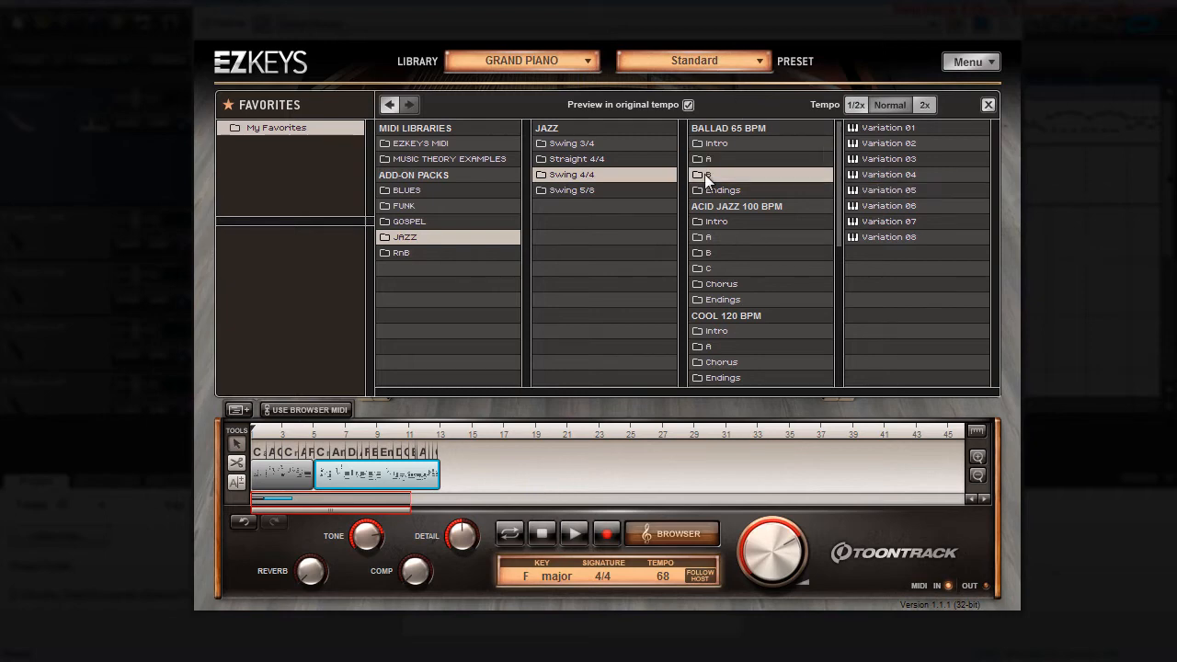
{"action": "left_click", "coordinate": [885, 189]}
{"action": "left_click", "coordinate": [855, 207]}
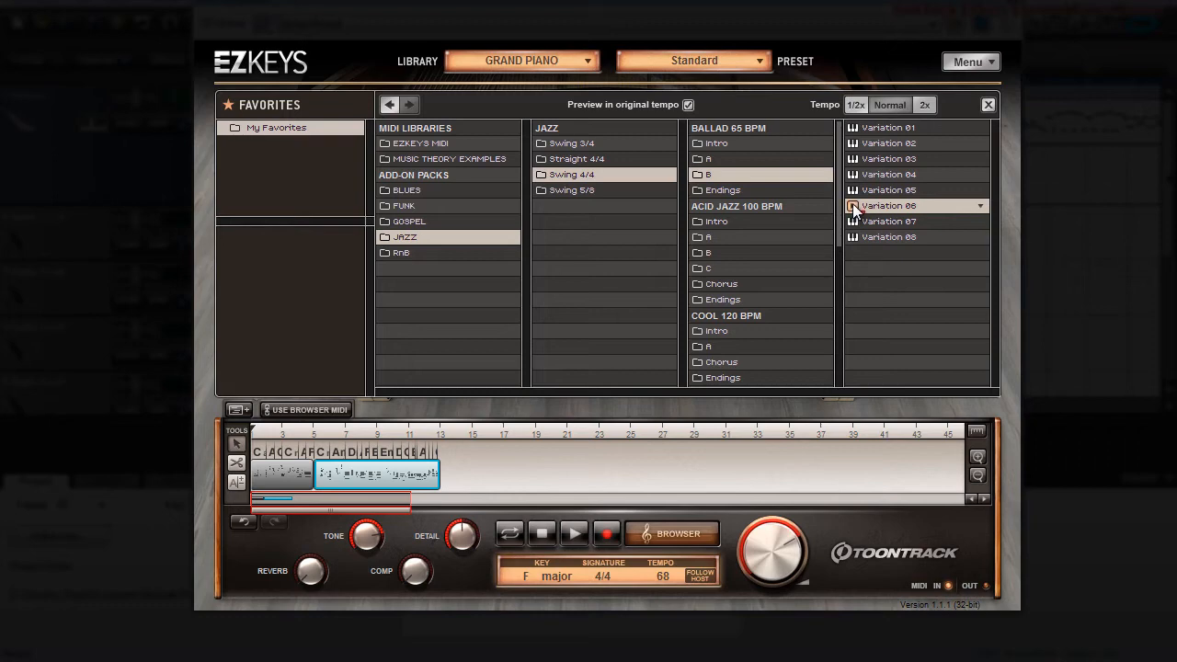
{"action": "left_click", "coordinate": [852, 221]}
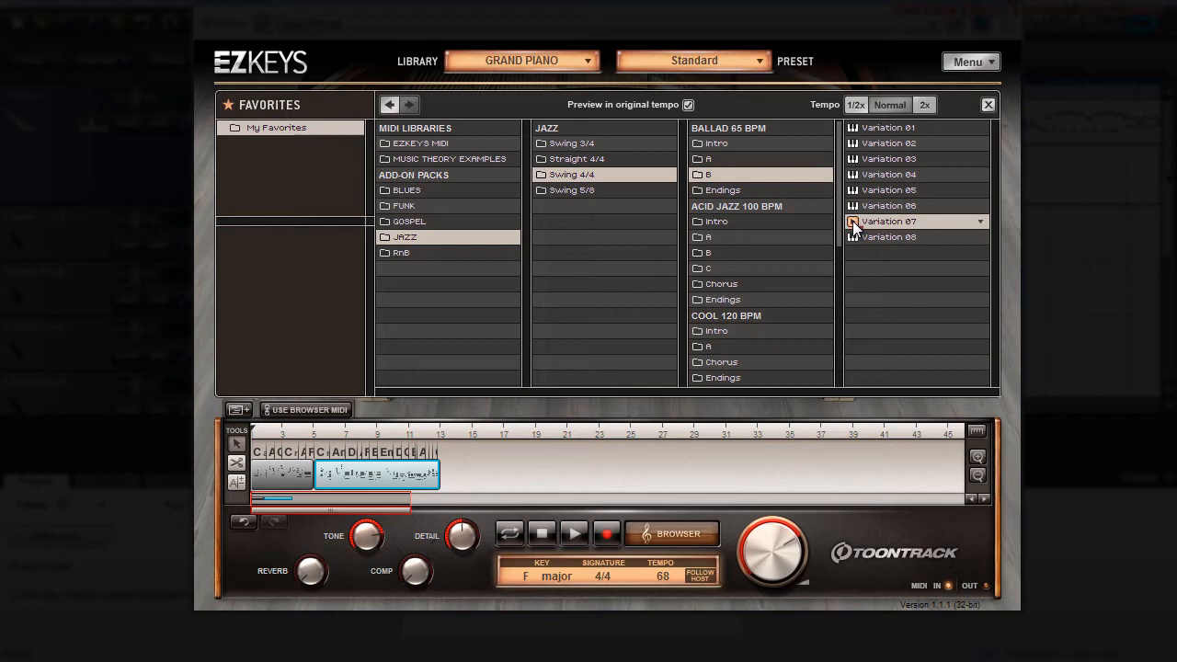
{"action": "left_click_drag", "start_coordinate": [882, 221], "coordinate": [451, 467]}
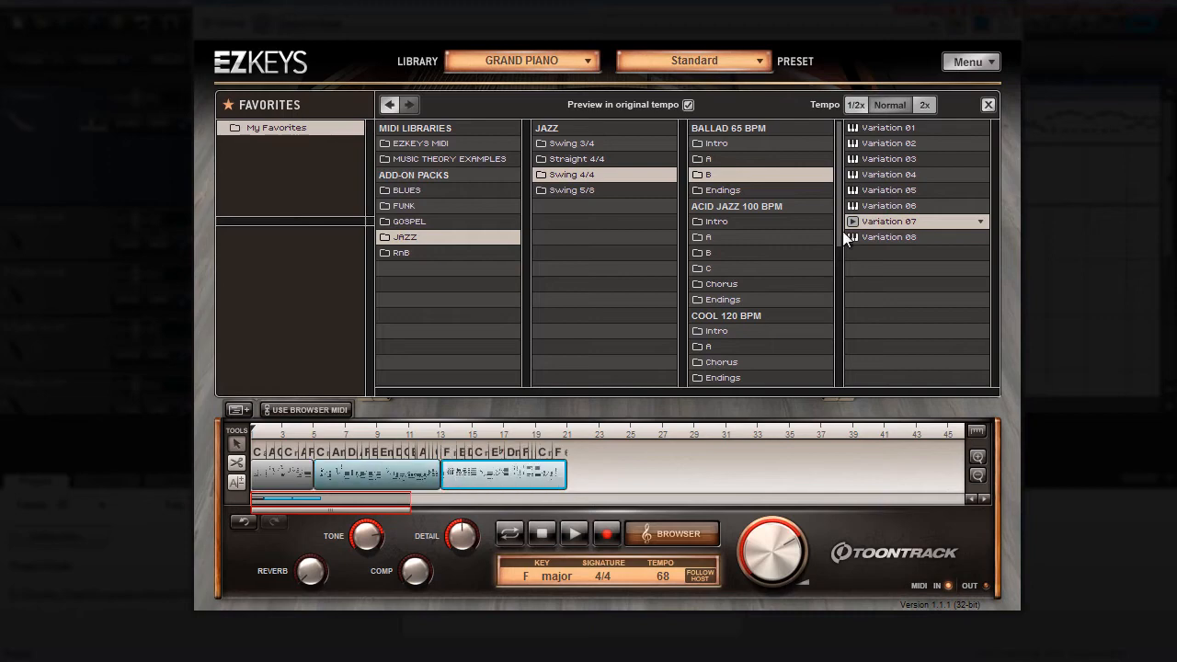
Step: Place the Ballad 65 BPM Endings Variation 19 at bar 21 to finish the jazz arrangement
{"action": "left_click", "coordinate": [722, 191]}
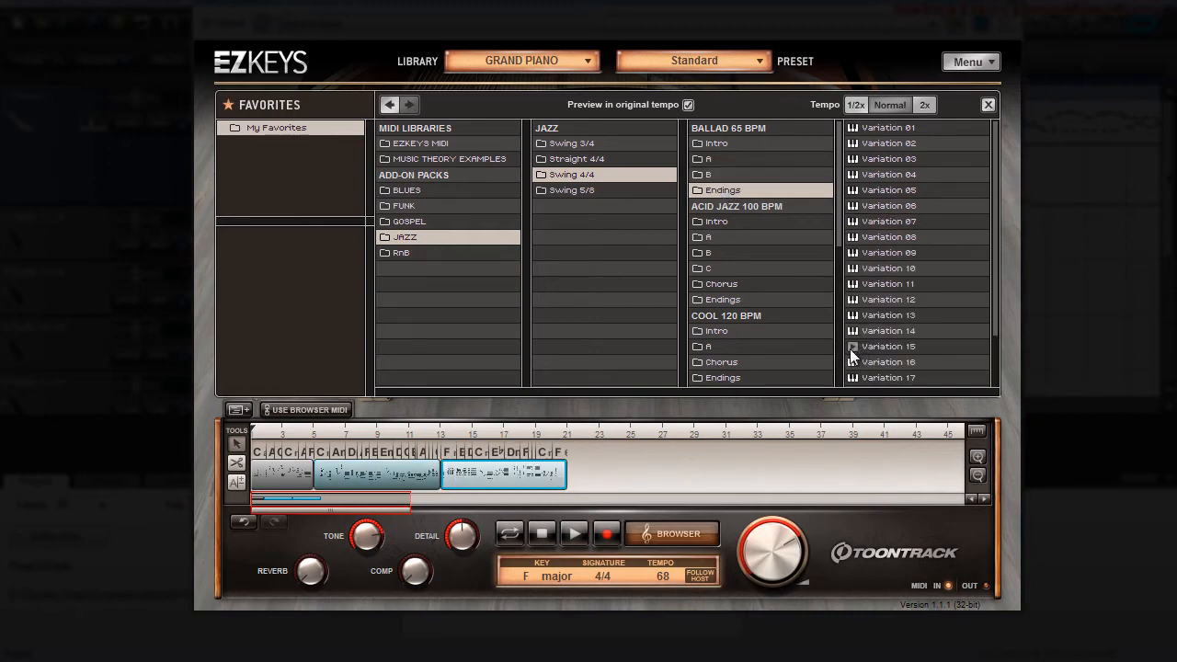
{"action": "scroll", "coordinate": [990, 327], "scroll_direction": "down", "scroll_amount": 2}
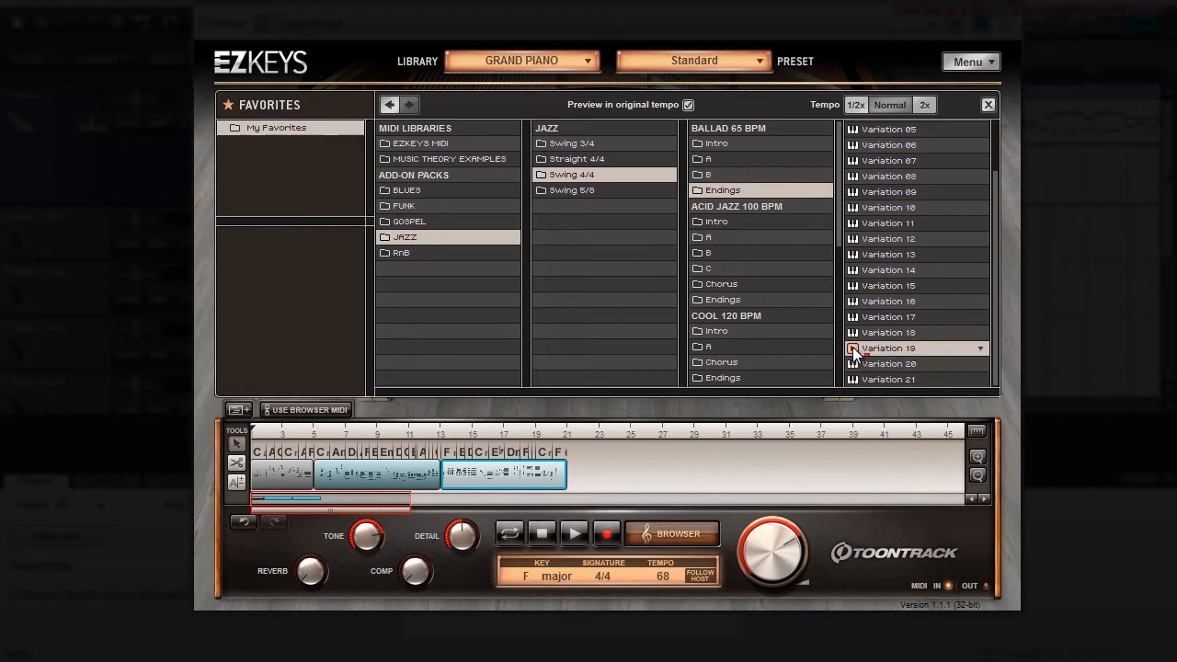
{"action": "left_click_drag", "start_coordinate": [852, 347], "coordinate": [585, 466]}
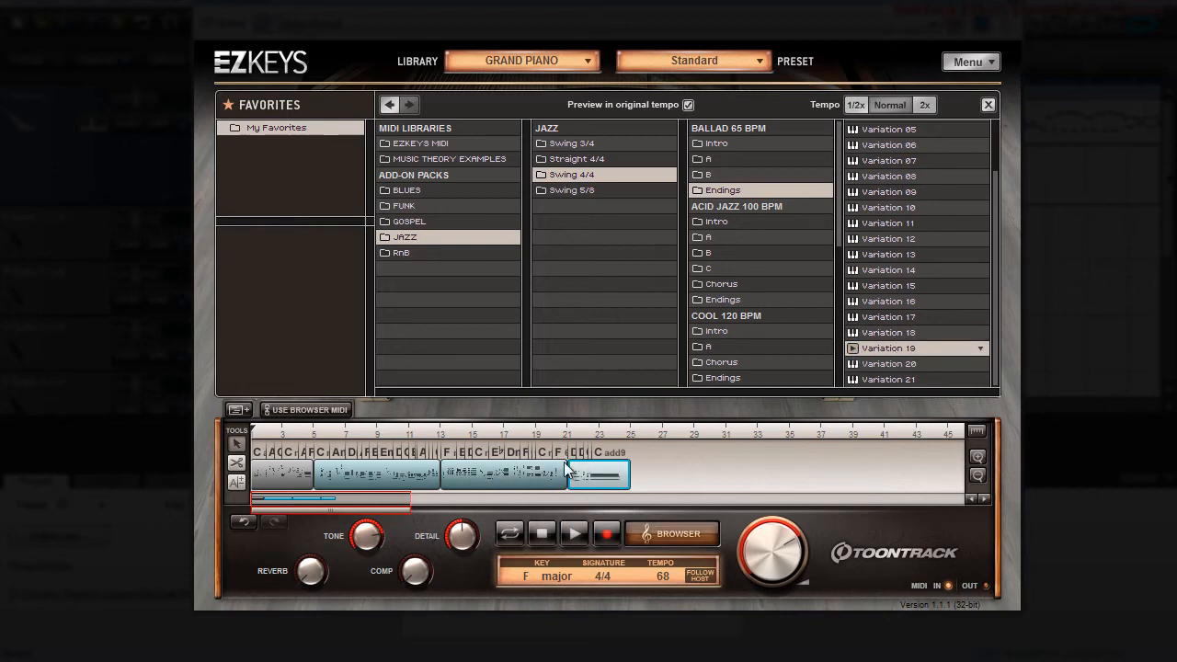
Step: Audition the full jazz arrangement from bar 1 with the MIDI browser hidden, and stop playback at the ending
{"action": "left_click", "coordinate": [576, 534]}
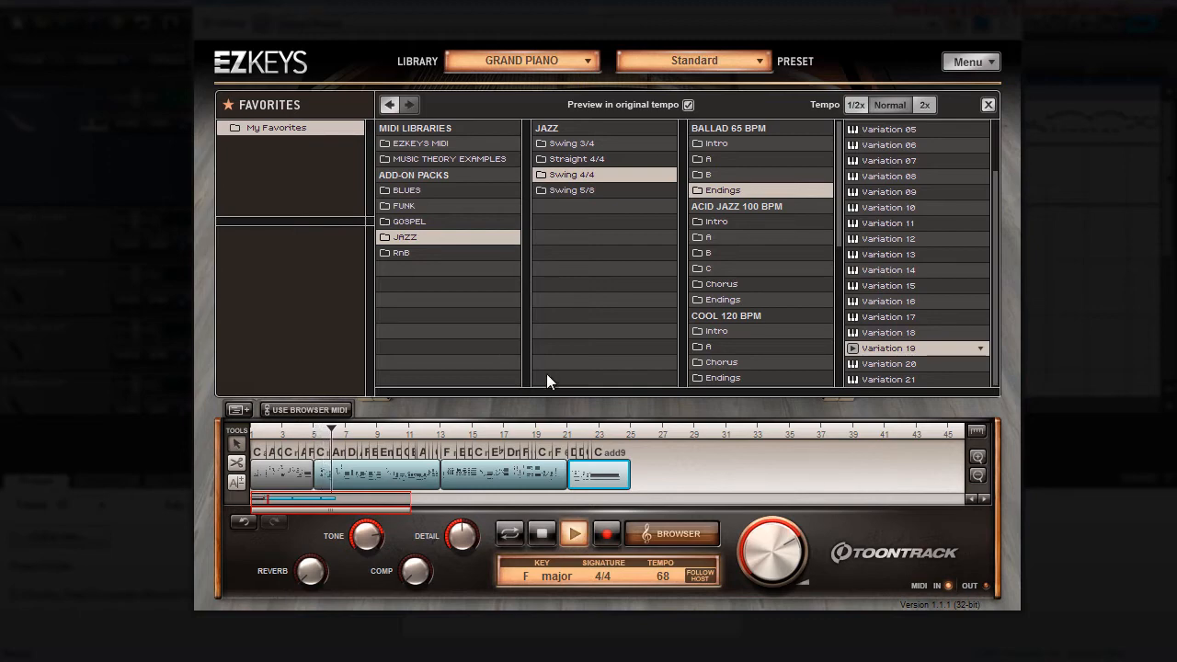
{"action": "left_click", "coordinate": [662, 532]}
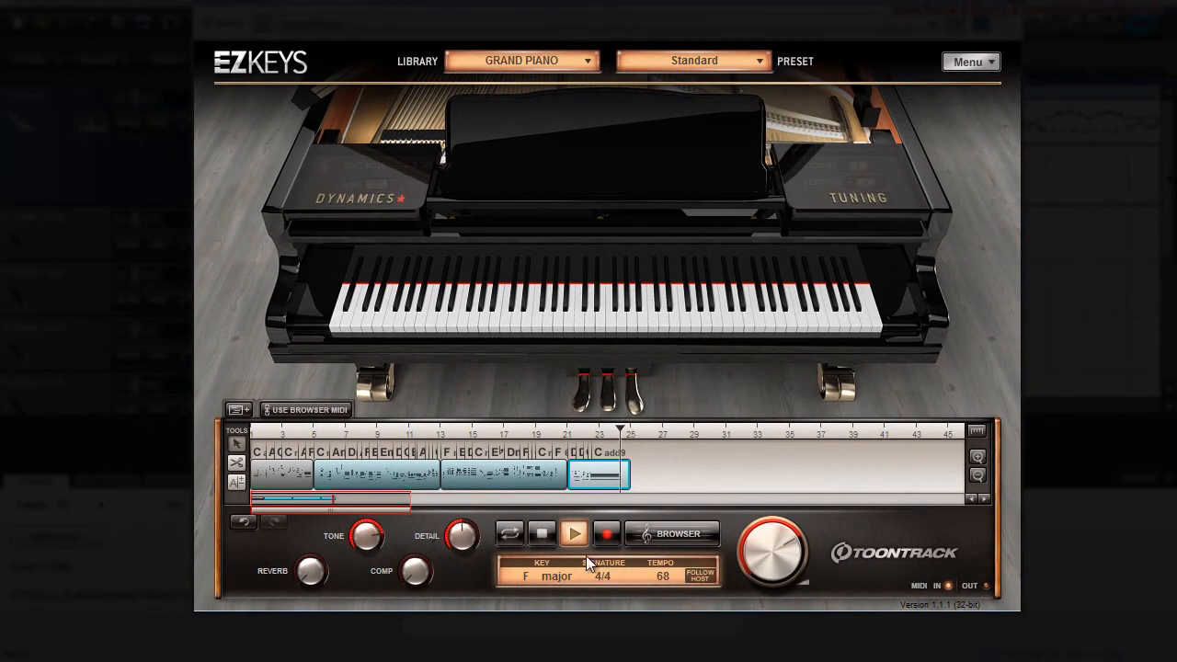
{"action": "left_click", "coordinate": [543, 532]}
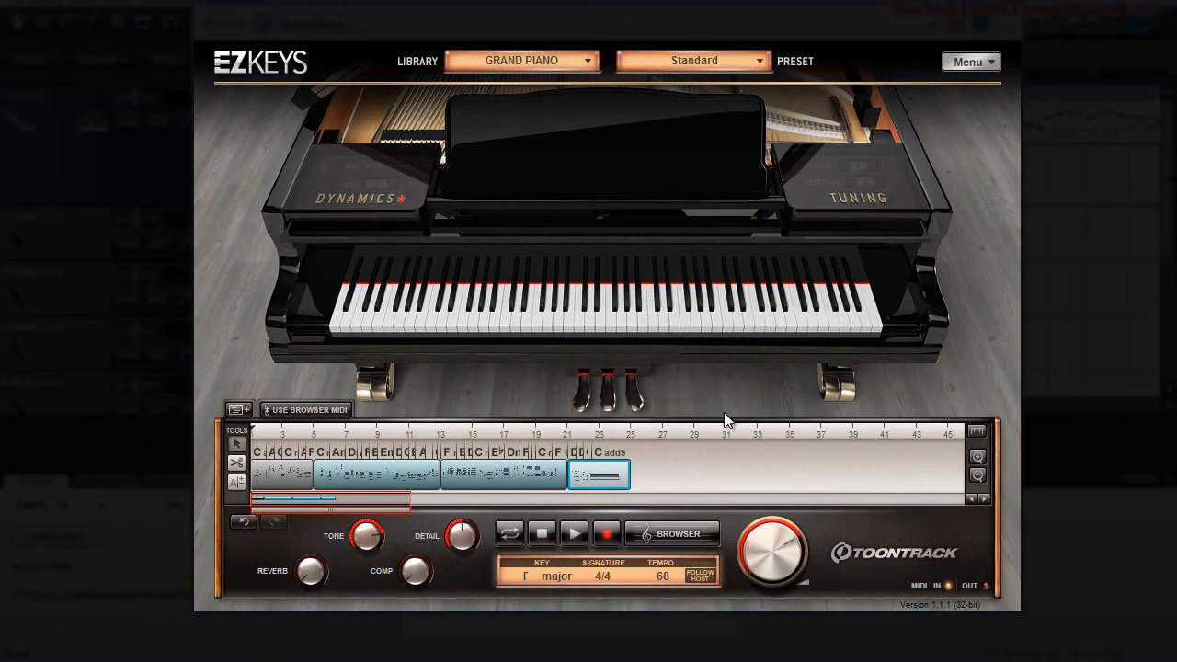
Step: Show the RnB patterns in the MIDI browser and switch the instrument library to Electric 200A
{"action": "left_click", "coordinate": [676, 535]}
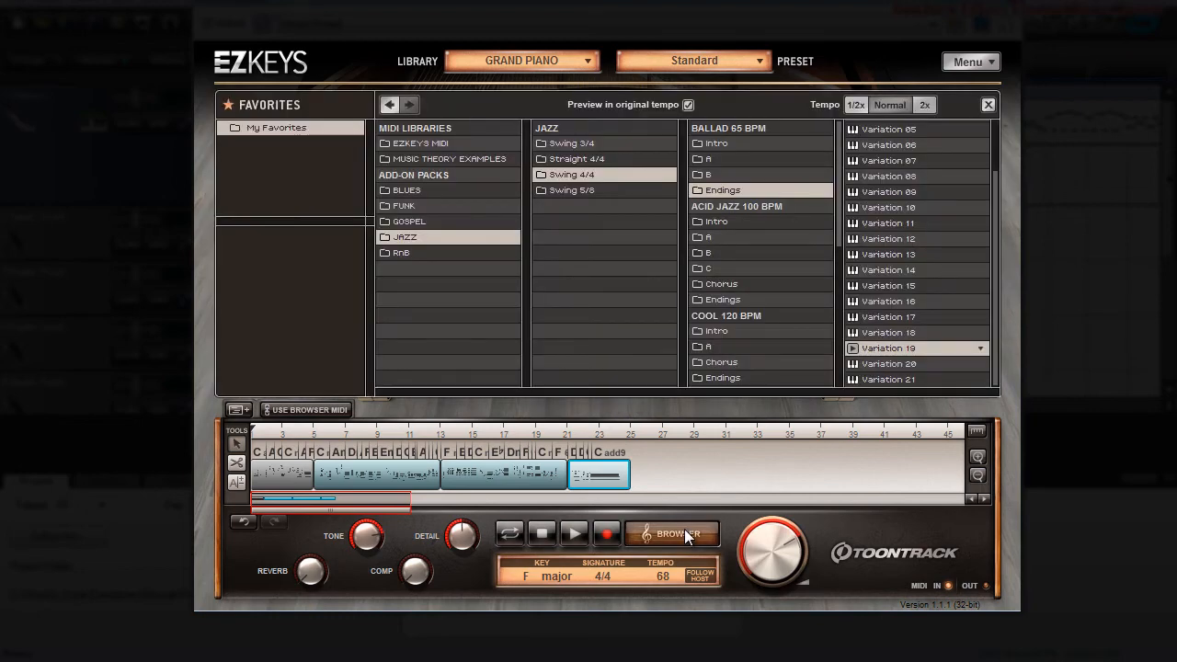
{"action": "left_click", "coordinate": [399, 252]}
{"action": "left_click", "coordinate": [586, 61]}
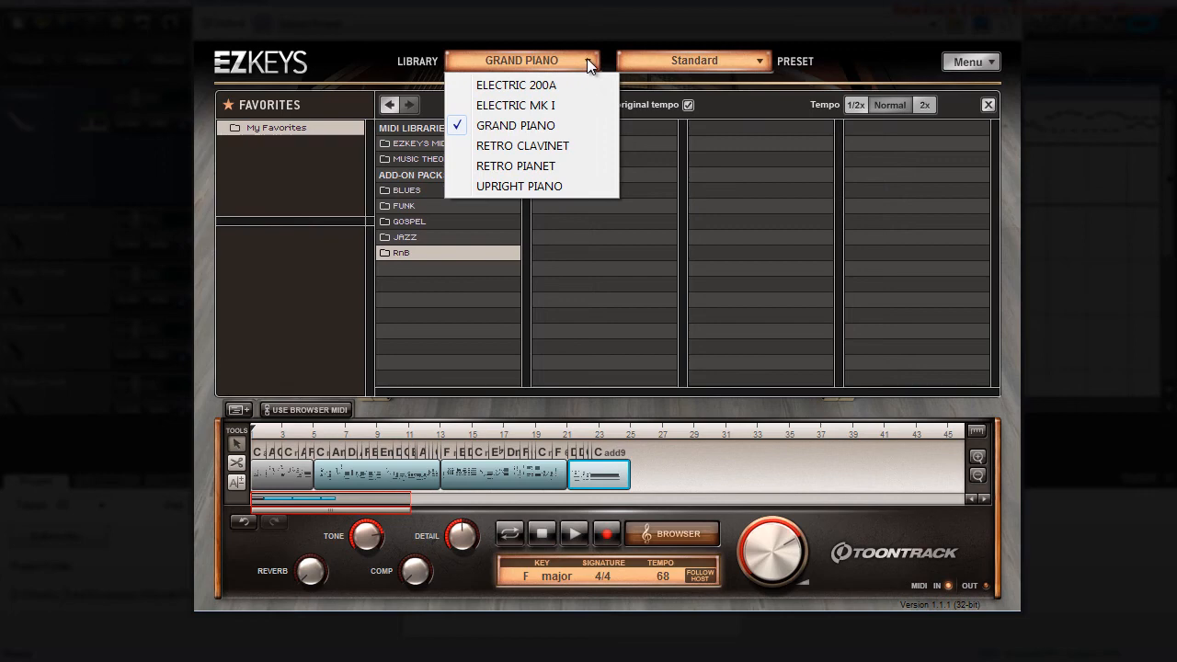
{"action": "left_click", "coordinate": [518, 86]}
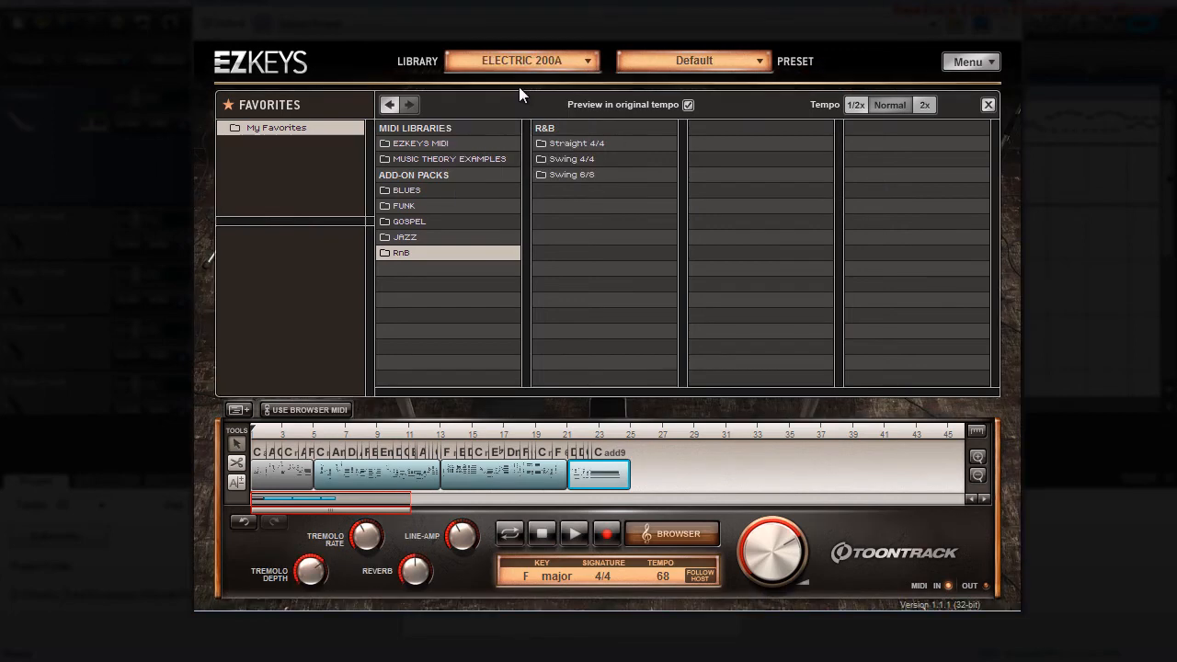
Step: Preview the Swing 4/4 Intro patterns of I Sing a Little Prayer and set the song tempo to 97
{"action": "left_click", "coordinate": [558, 159]}
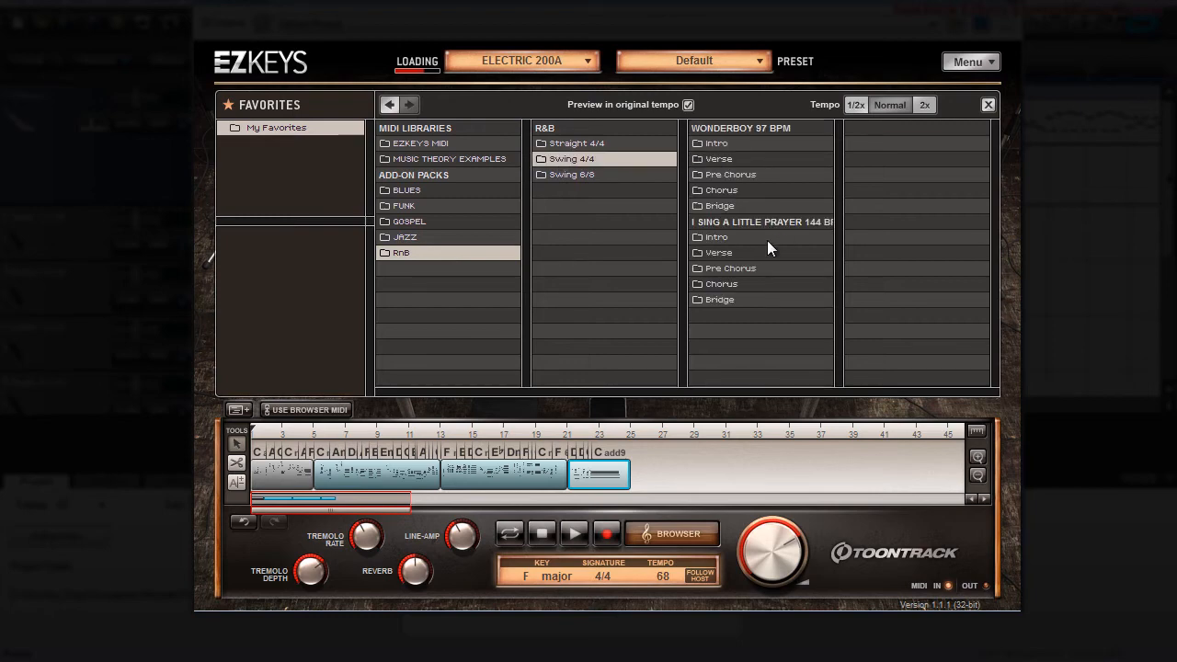
{"action": "left_click", "coordinate": [721, 238]}
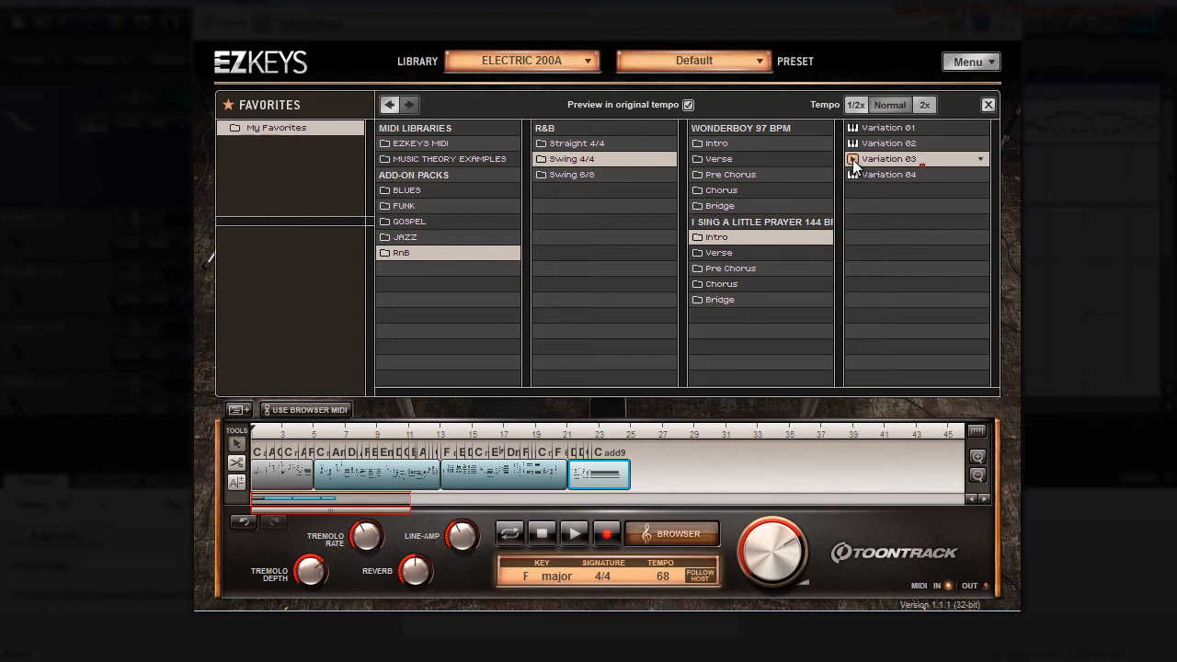
{"action": "left_click", "coordinate": [853, 144]}
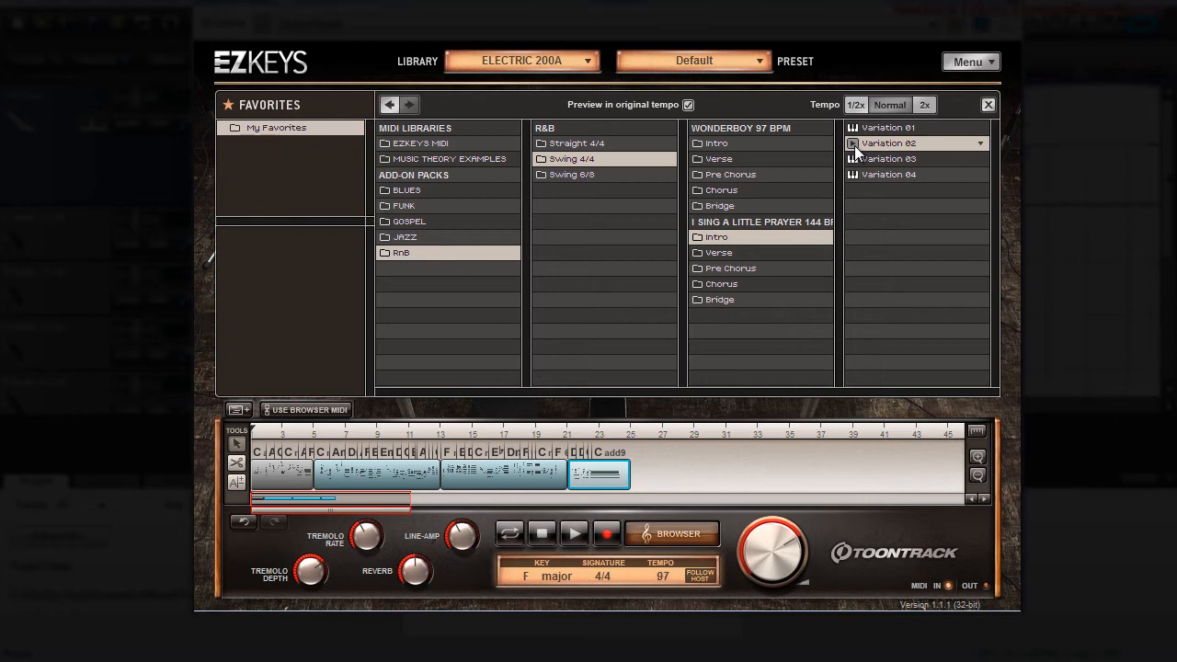
Step: Remove all the jazz blocks from the song track
{"action": "left_click_drag", "start_coordinate": [703, 443], "coordinate": [291, 488]}
{"action": "right_click", "coordinate": [281, 476]}
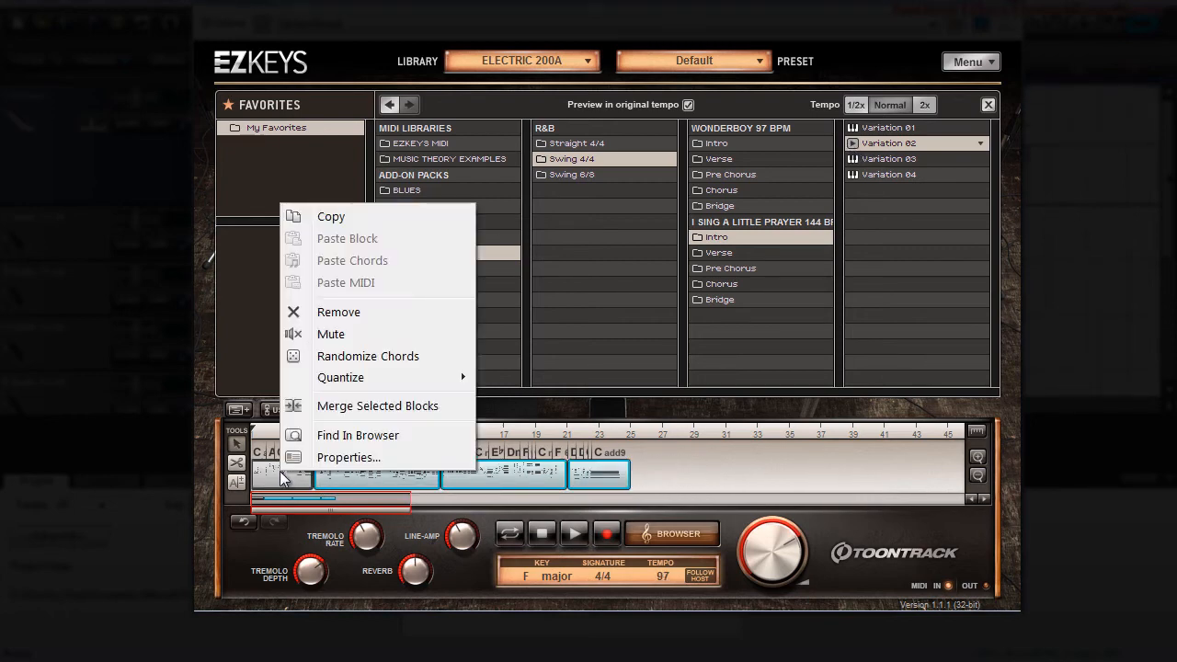
{"action": "left_click", "coordinate": [351, 314]}
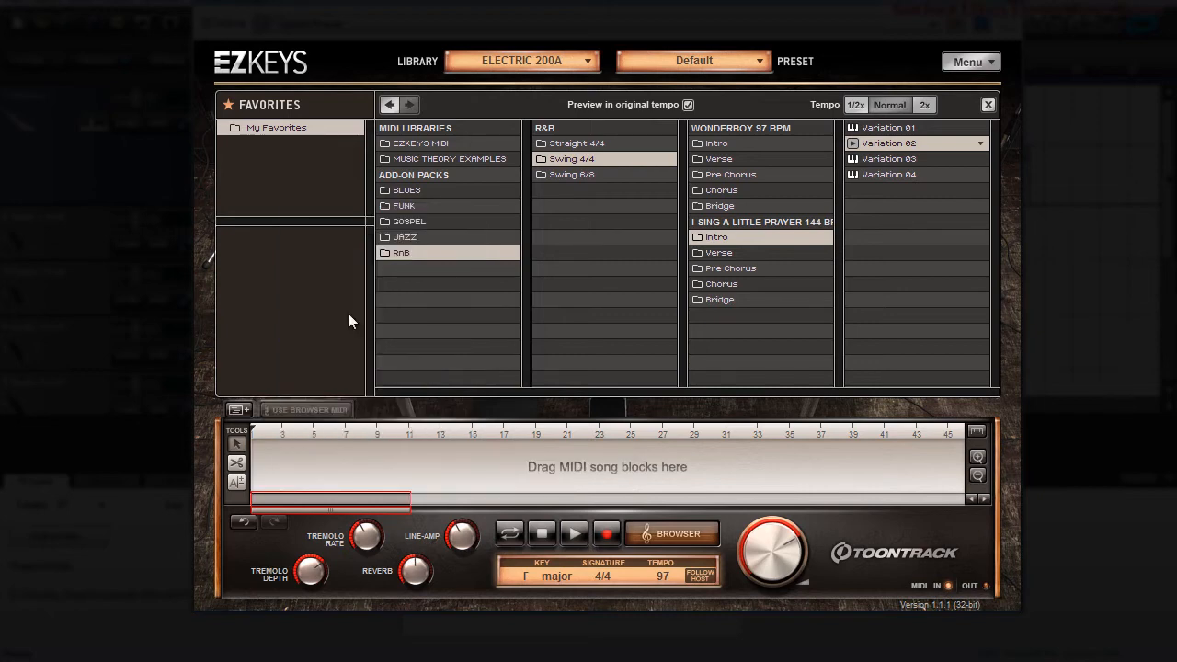
Step: Place the I Sing a Little Prayer Intro Variation 03 at bar 1 and Verse Variation 03 at bar 5
{"action": "left_click", "coordinate": [882, 158]}
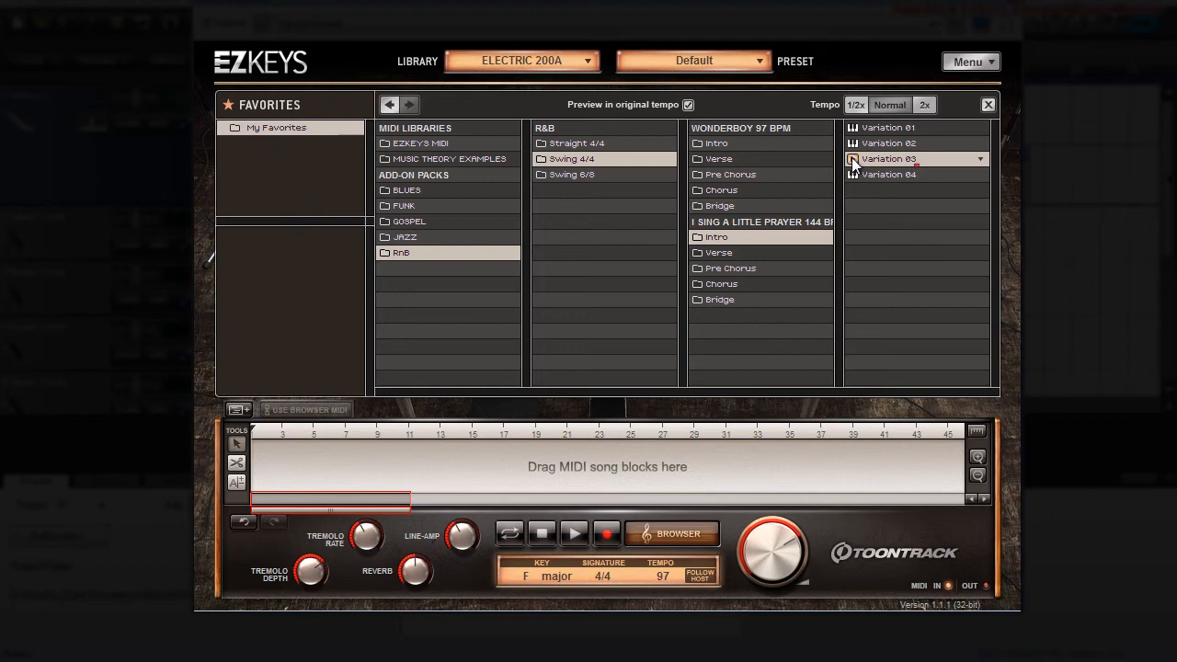
{"action": "left_click_drag", "start_coordinate": [883, 158], "coordinate": [275, 471]}
{"action": "left_click", "coordinate": [721, 253]}
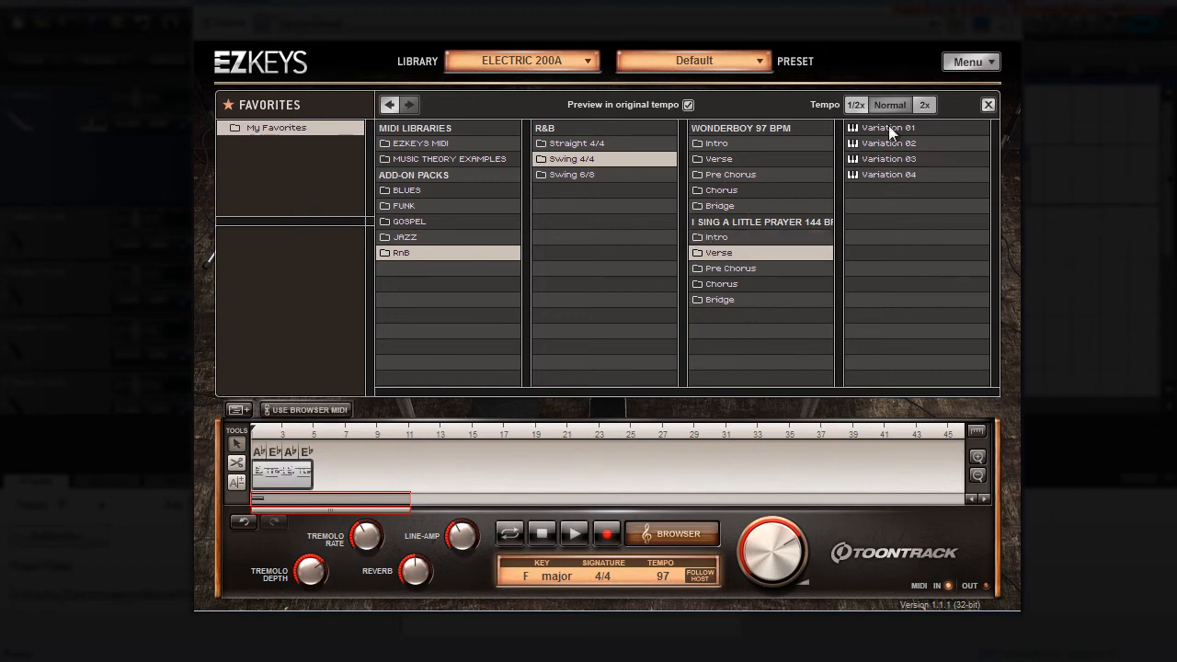
{"action": "left_click", "coordinate": [878, 158]}
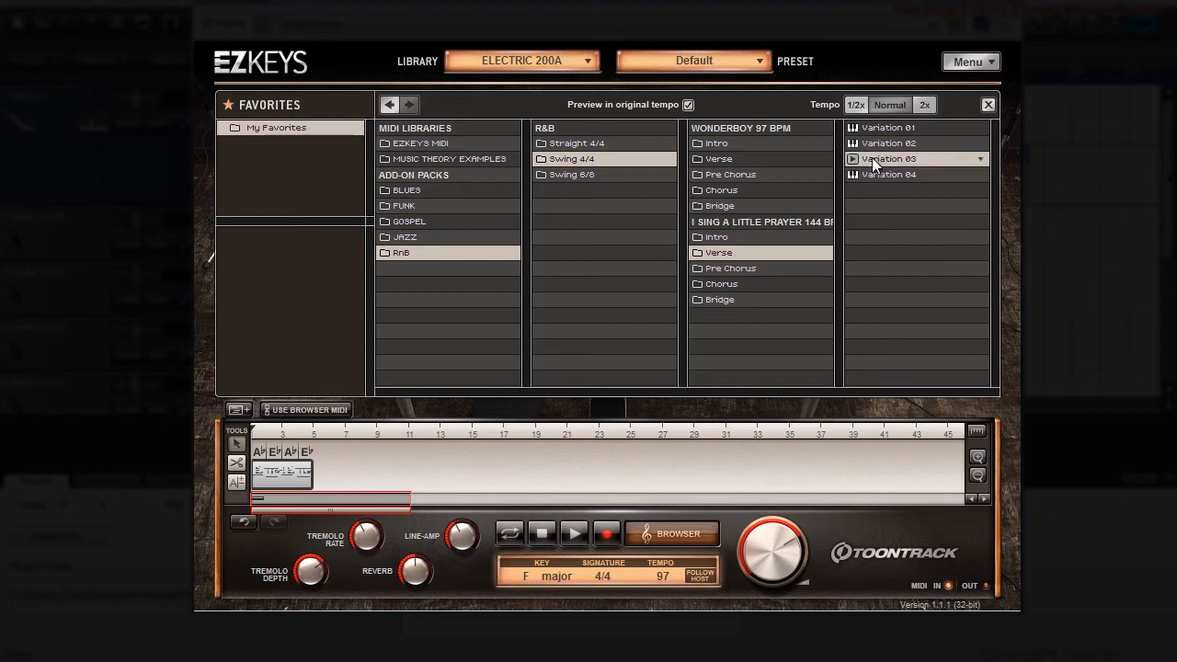
{"action": "left_click_drag", "start_coordinate": [872, 159], "coordinate": [401, 469]}
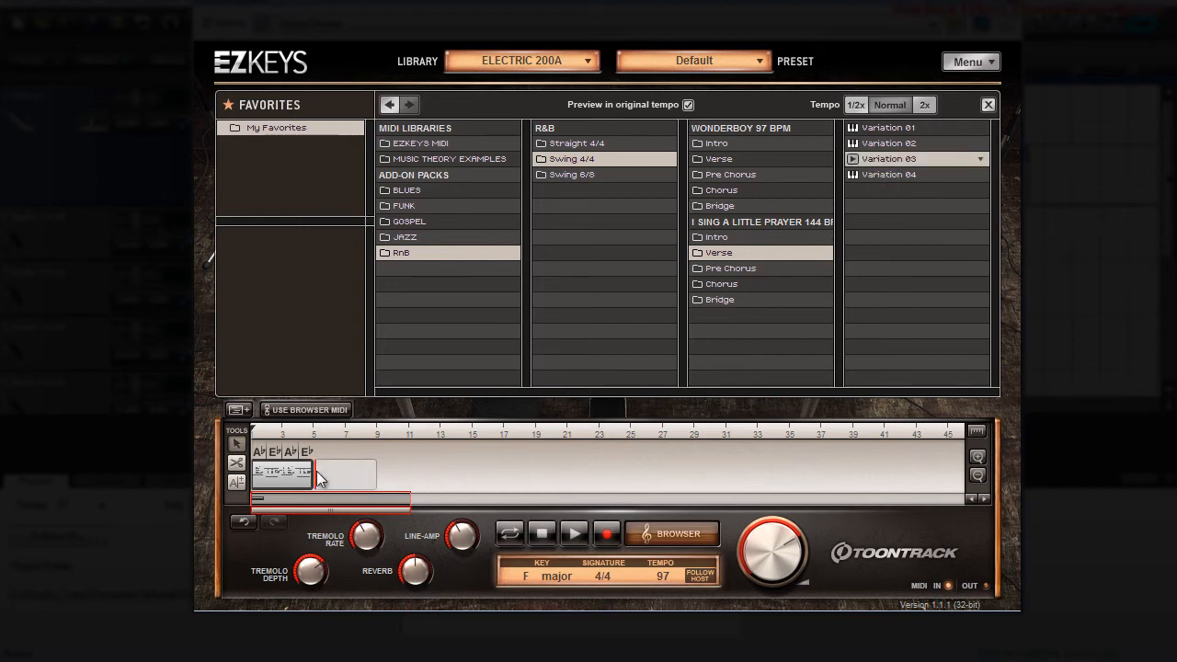
{"action": "left_click_drag", "start_coordinate": [318, 476], "coordinate": [322, 472]}
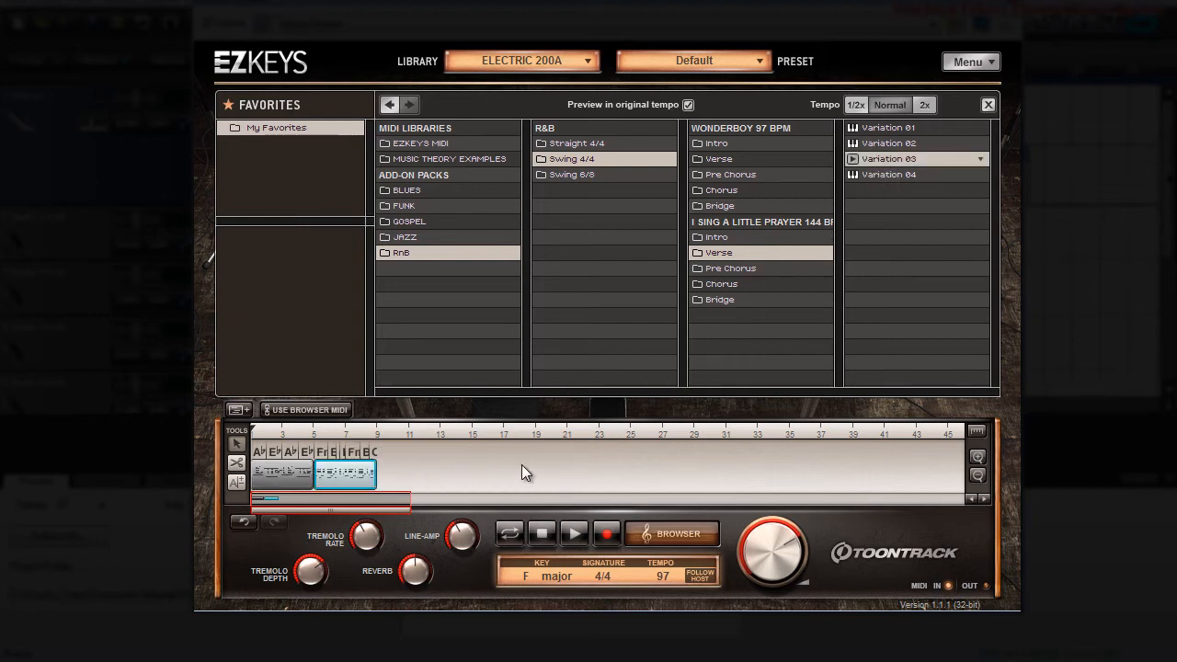
Step: Place the I Sing a Little Prayer Verse Variation 04 at bar 9 and Chorus Variation 04 at bar 13
{"action": "left_click", "coordinate": [875, 174]}
{"action": "left_click_drag", "start_coordinate": [876, 172], "coordinate": [378, 453]}
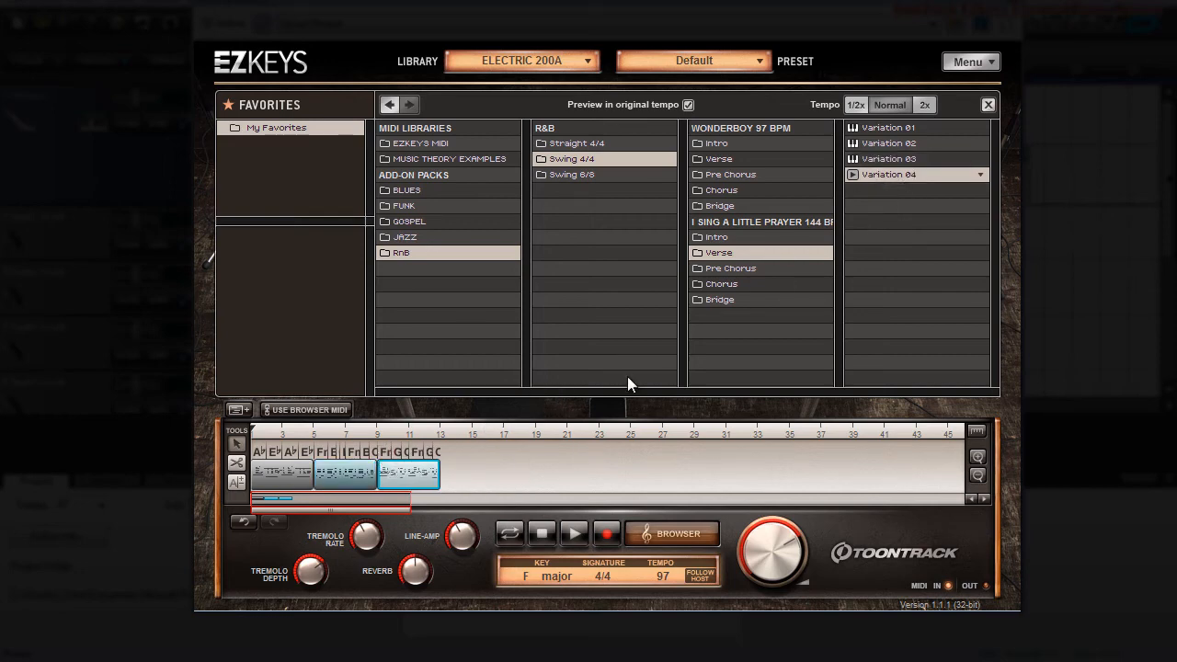
{"action": "left_click", "coordinate": [724, 295]}
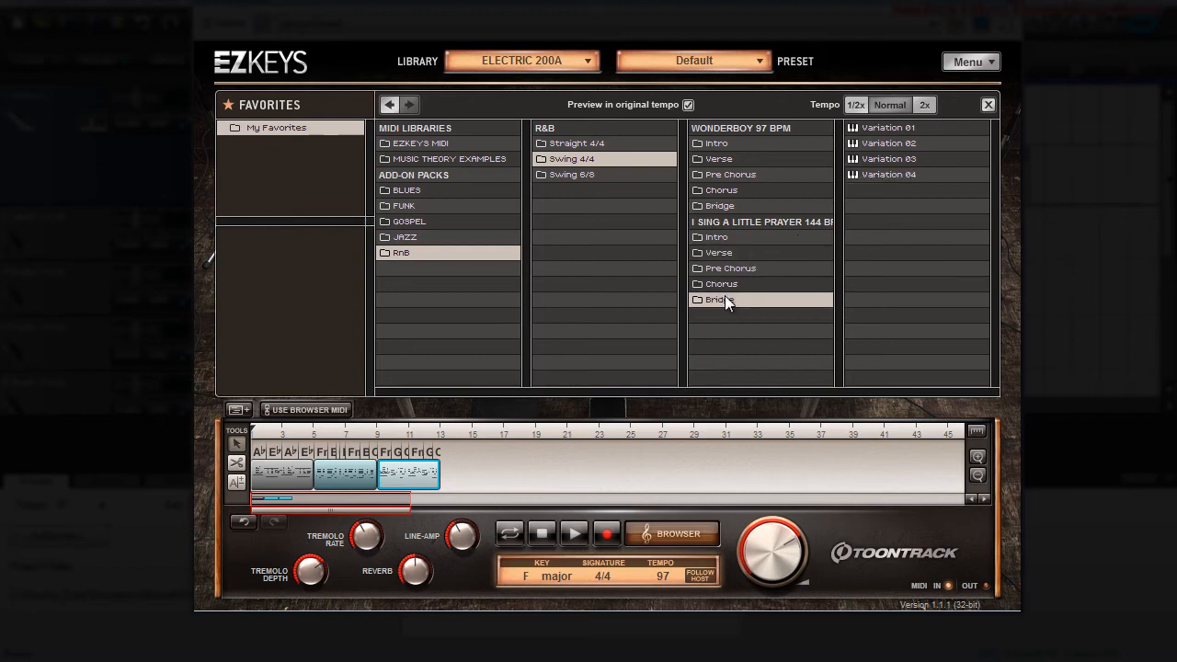
{"action": "left_click", "coordinate": [727, 284]}
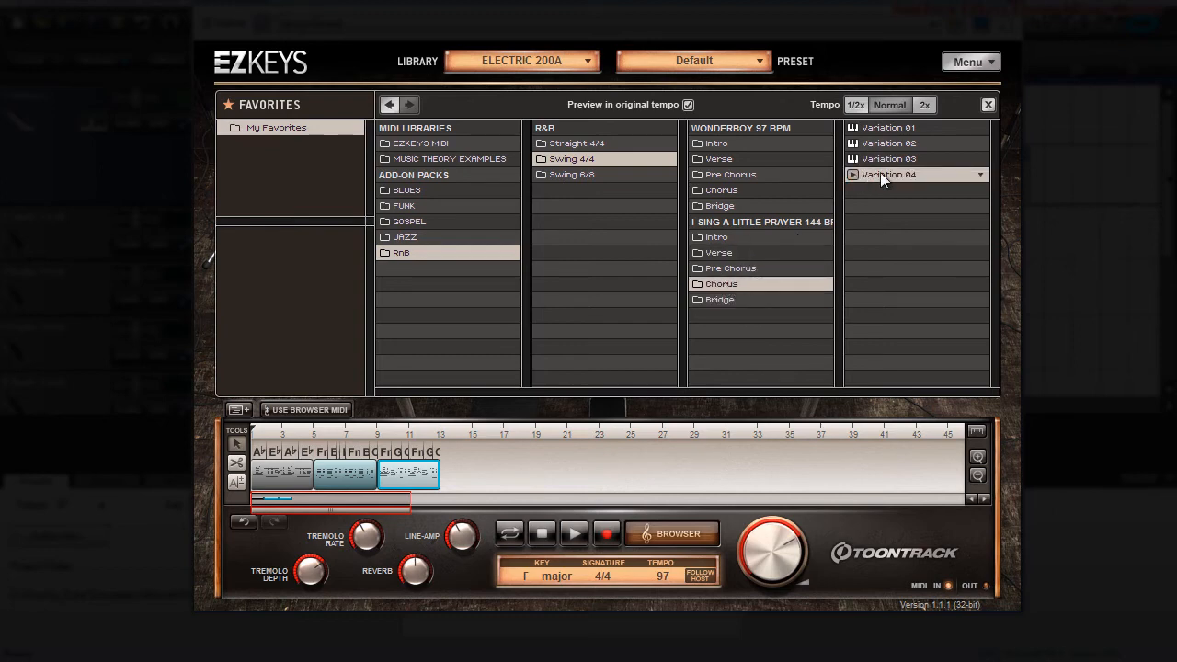
{"action": "left_click_drag", "start_coordinate": [866, 195], "coordinate": [450, 478]}
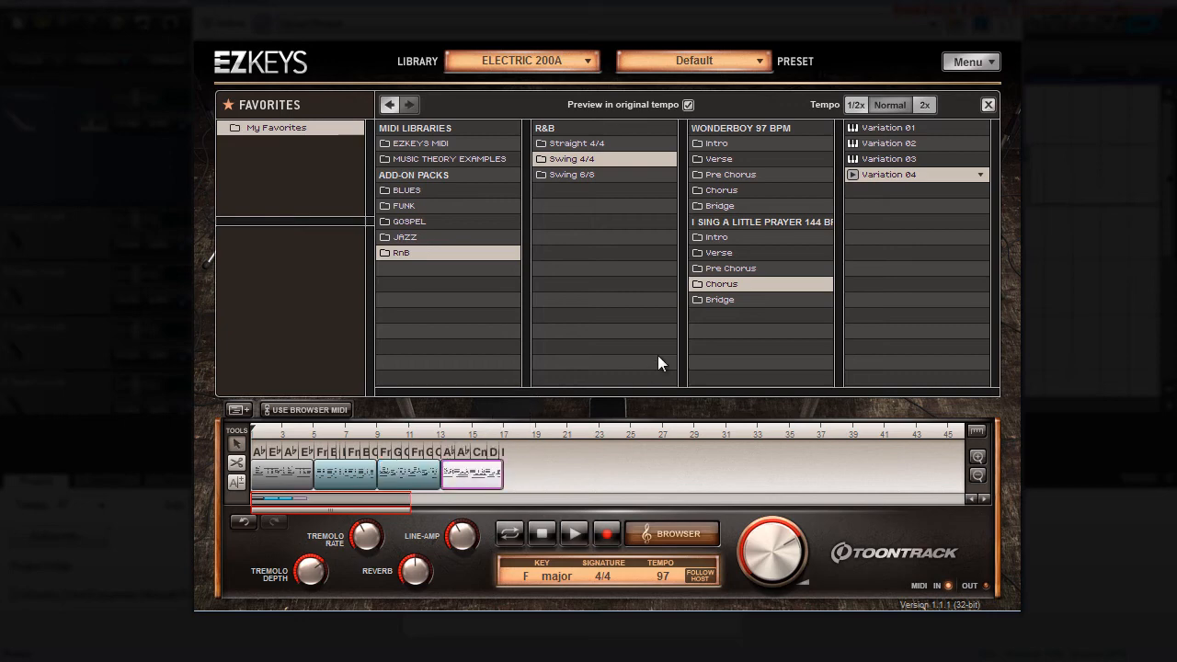
Step: Place the I Sing a Little Prayer Bridge Variation 04 at bar 17 after the chorus block
{"action": "left_click", "coordinate": [722, 300]}
{"action": "left_click", "coordinate": [873, 174]}
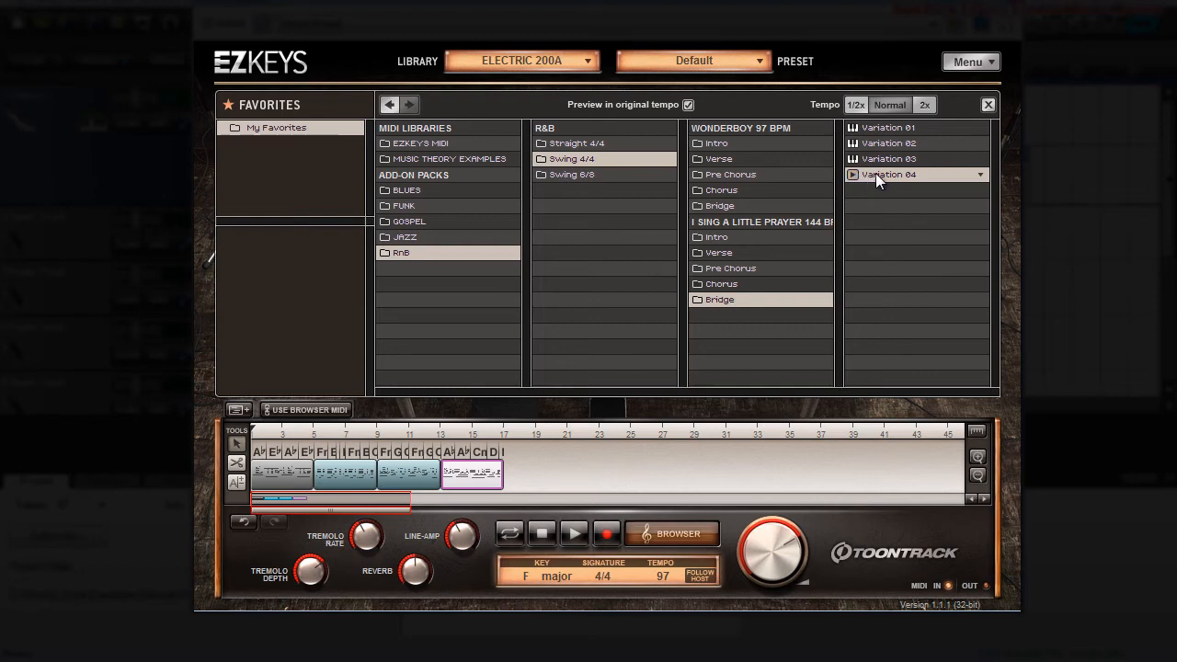
{"action": "left_click_drag", "start_coordinate": [875, 173], "coordinate": [496, 541]}
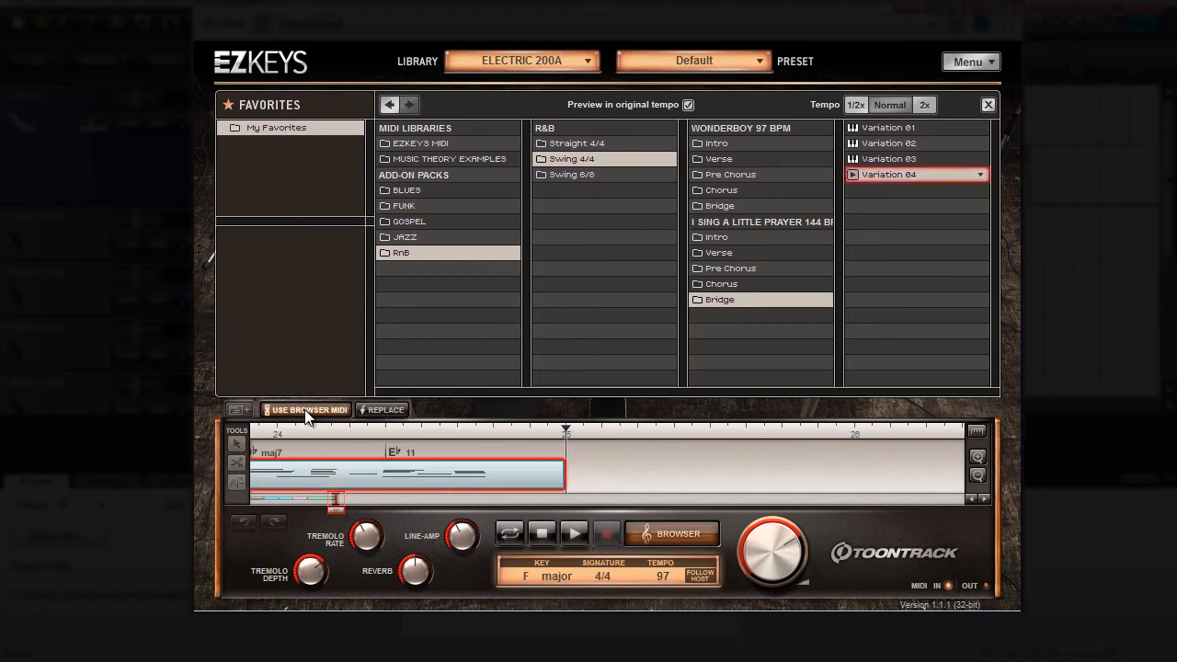
Step: Add a one-bar chord block at bar 25 after the bridge and change its chord to Fm 7
{"action": "left_click", "coordinate": [239, 410]}
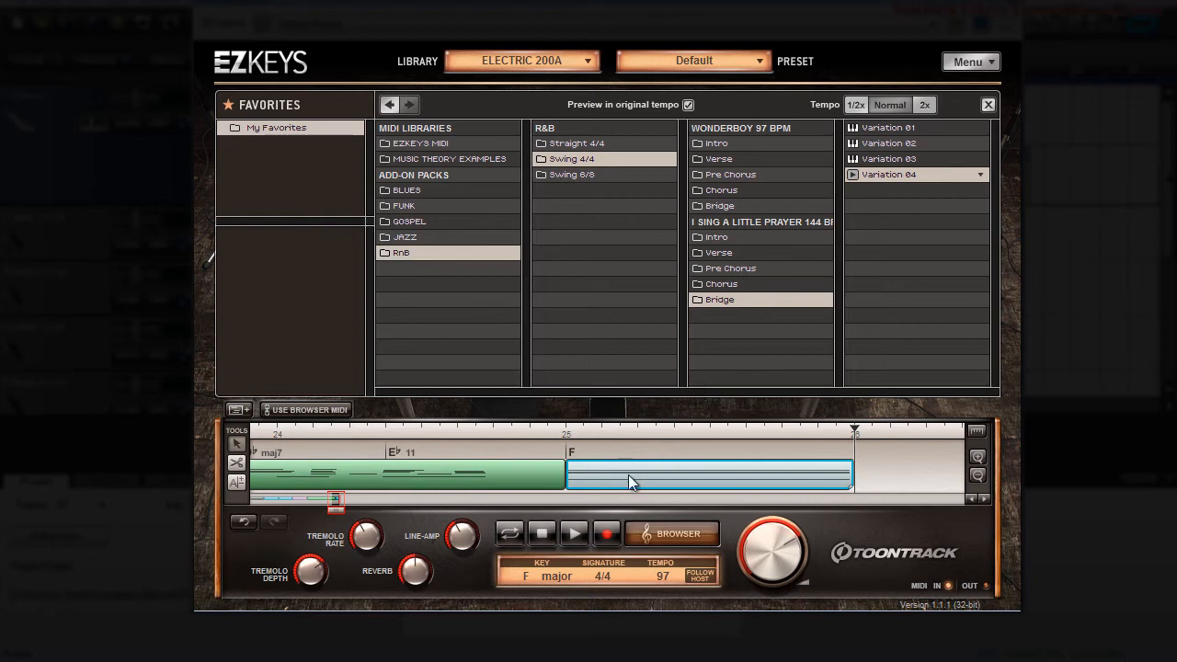
{"action": "left_click", "coordinate": [571, 453]}
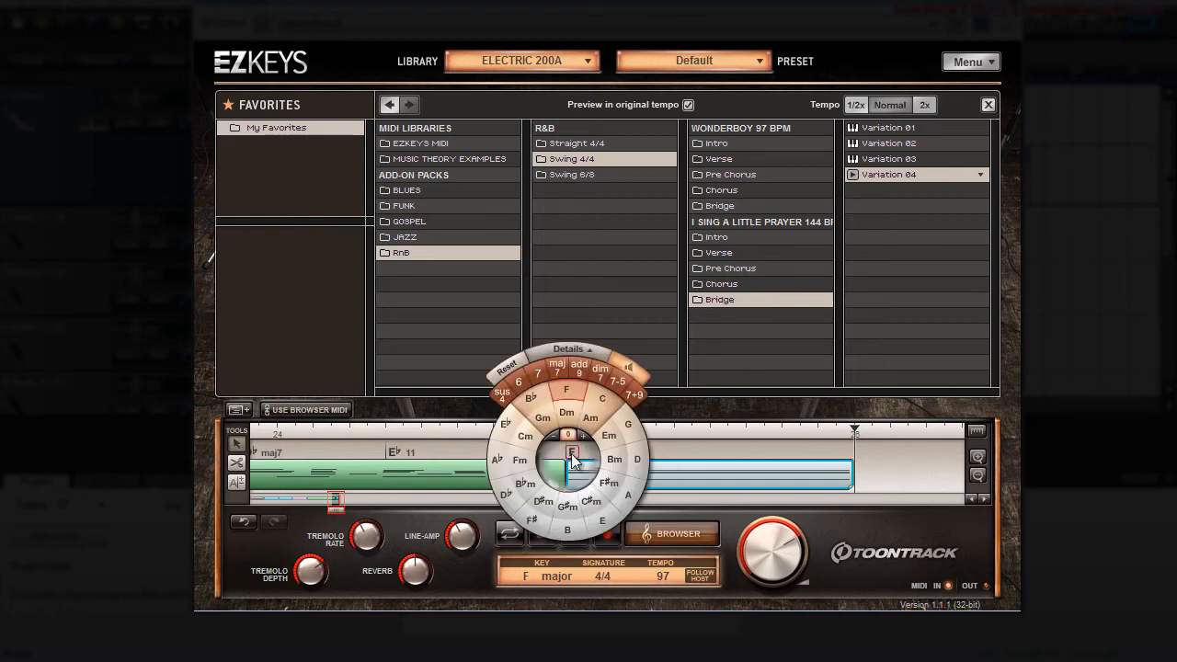
{"action": "left_click", "coordinate": [520, 460]}
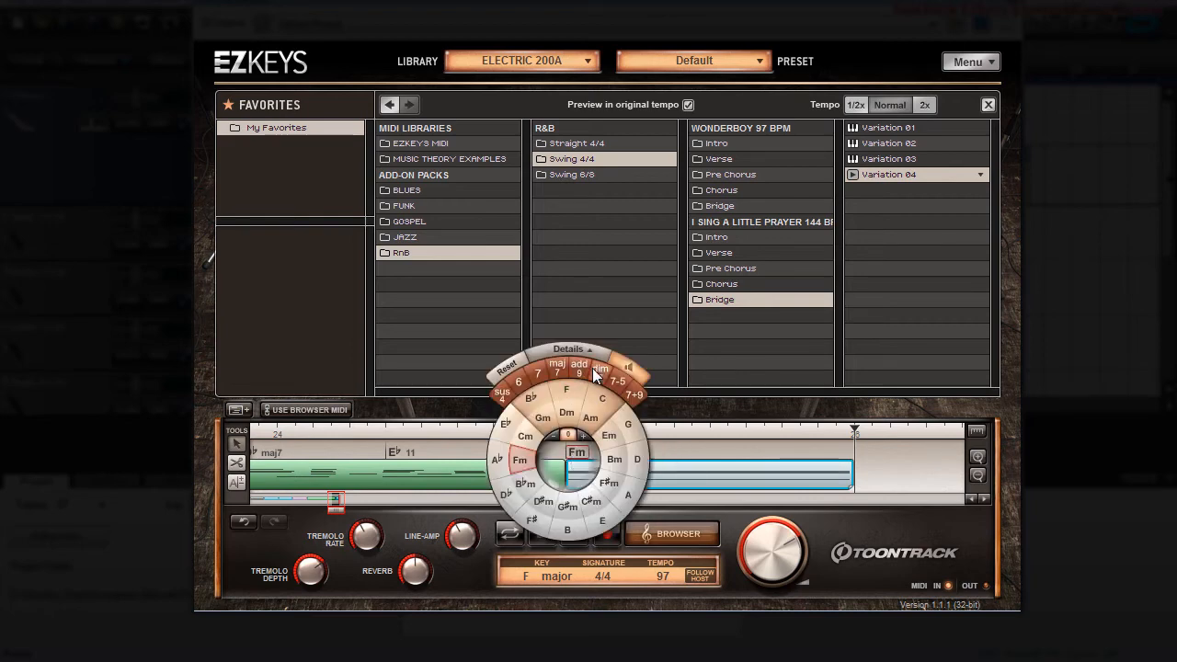
{"action": "left_click", "coordinate": [577, 368]}
{"action": "left_click", "coordinate": [578, 366]}
{"action": "left_click", "coordinate": [580, 348]}
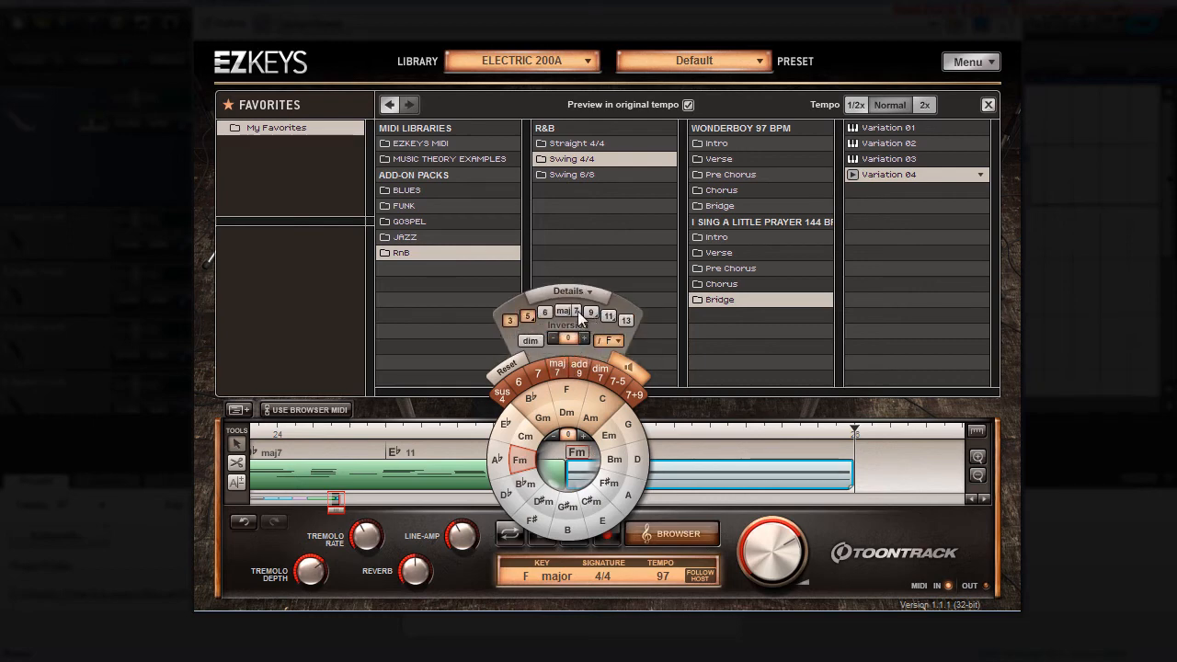
{"action": "left_click", "coordinate": [577, 311]}
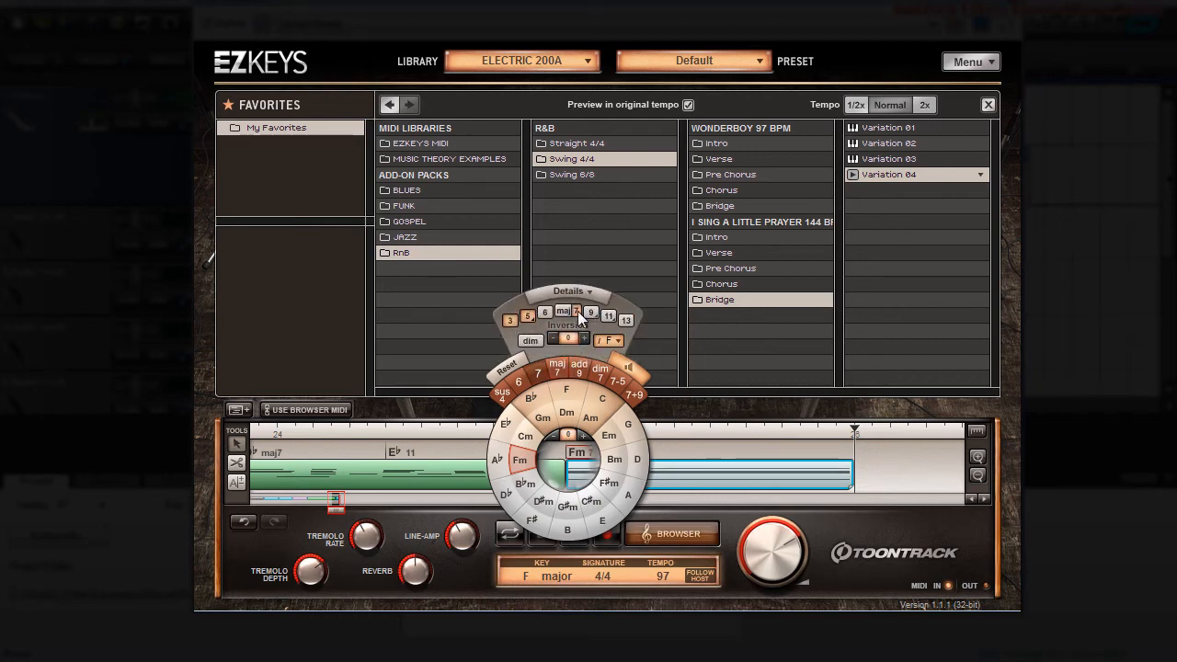
{"action": "left_click", "coordinate": [847, 540]}
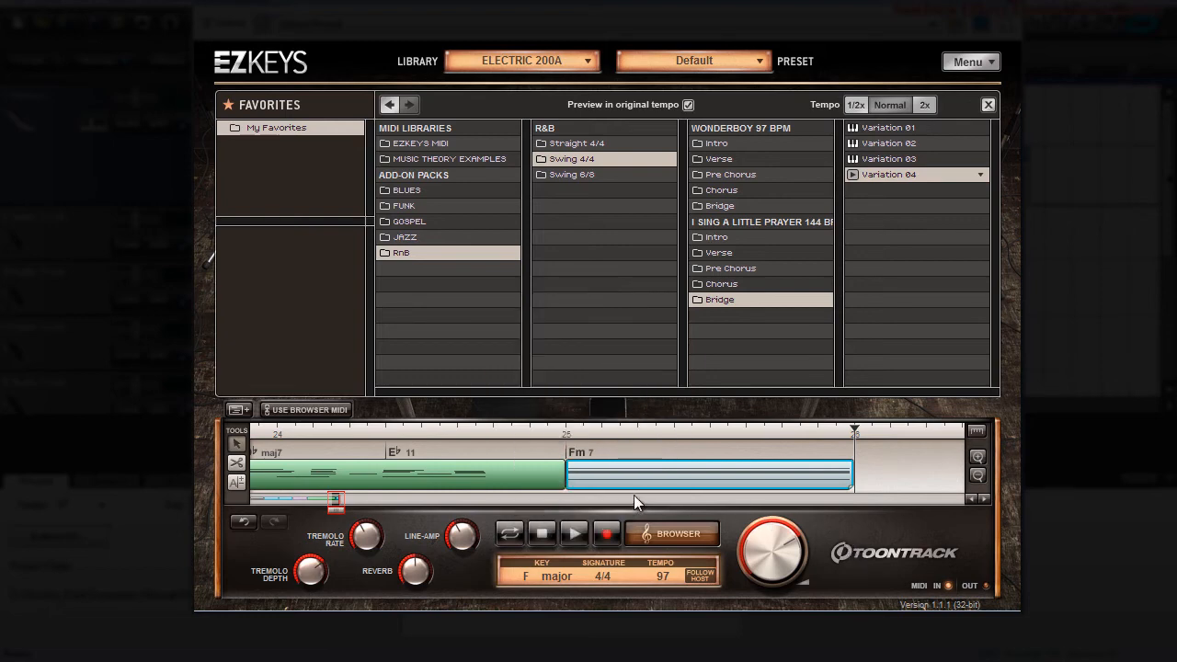
Step: Play the RnB arrangement from bar 1 with the MIDI browser hidden
{"action": "left_click", "coordinate": [573, 534]}
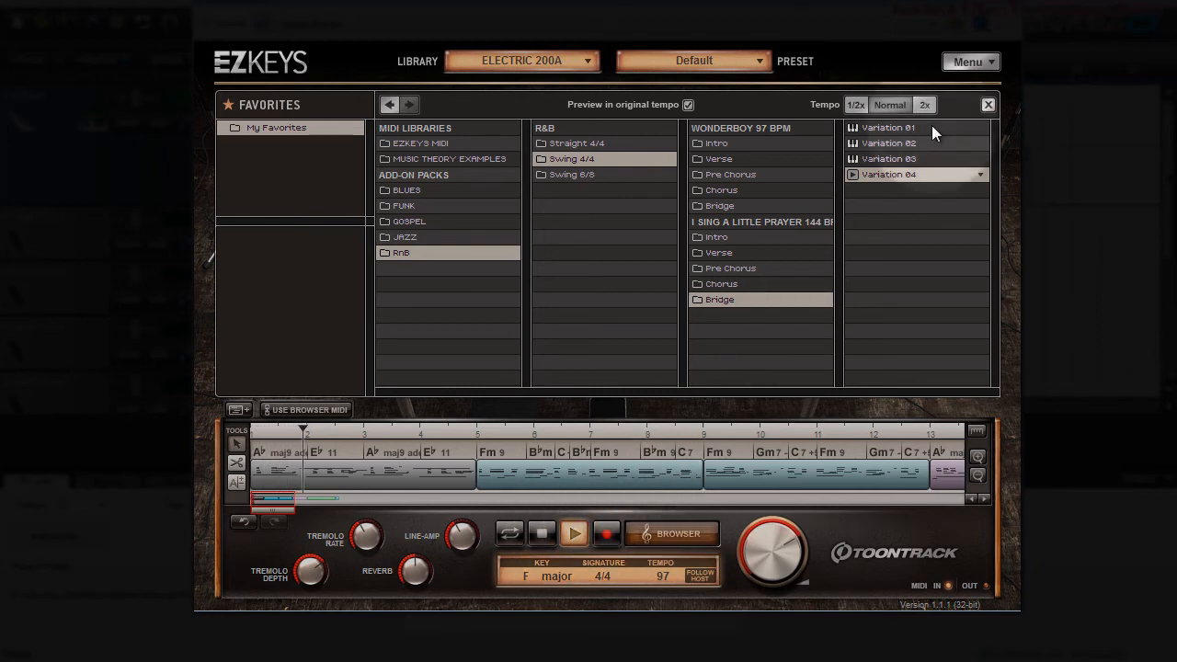
{"action": "left_click", "coordinate": [990, 105]}
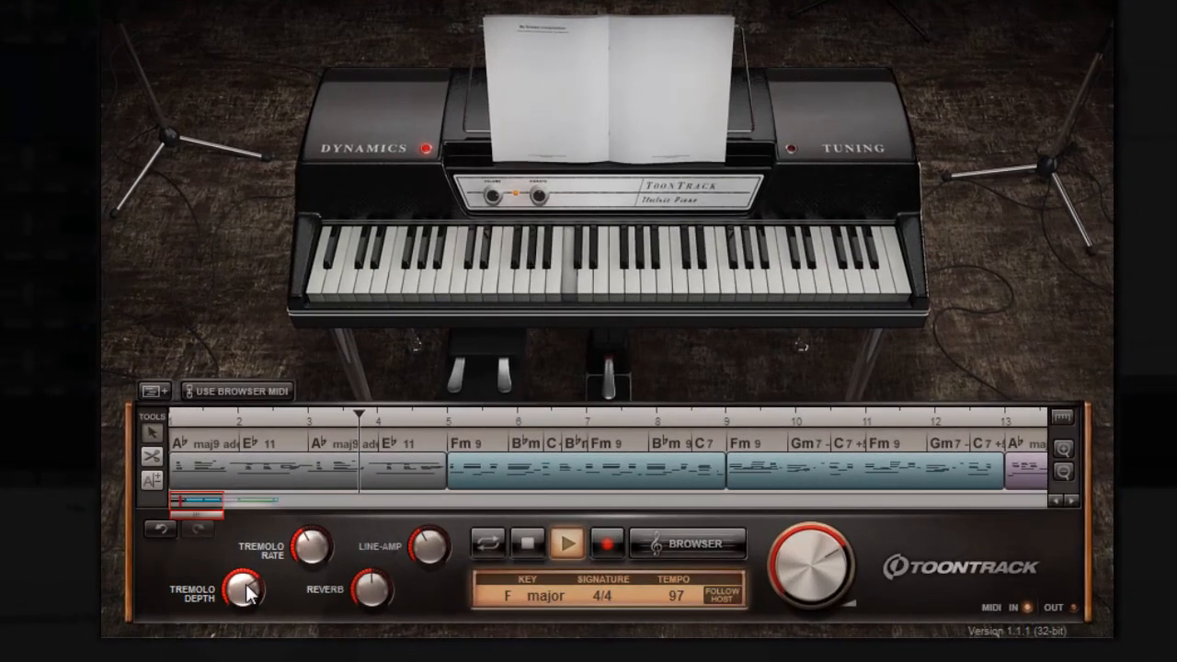
Step: During playback, lower the tremolo depth, set the tremolo rate to about 63% and reduce the reverb
{"action": "left_click_drag", "start_coordinate": [298, 575], "coordinate": [292, 619]}
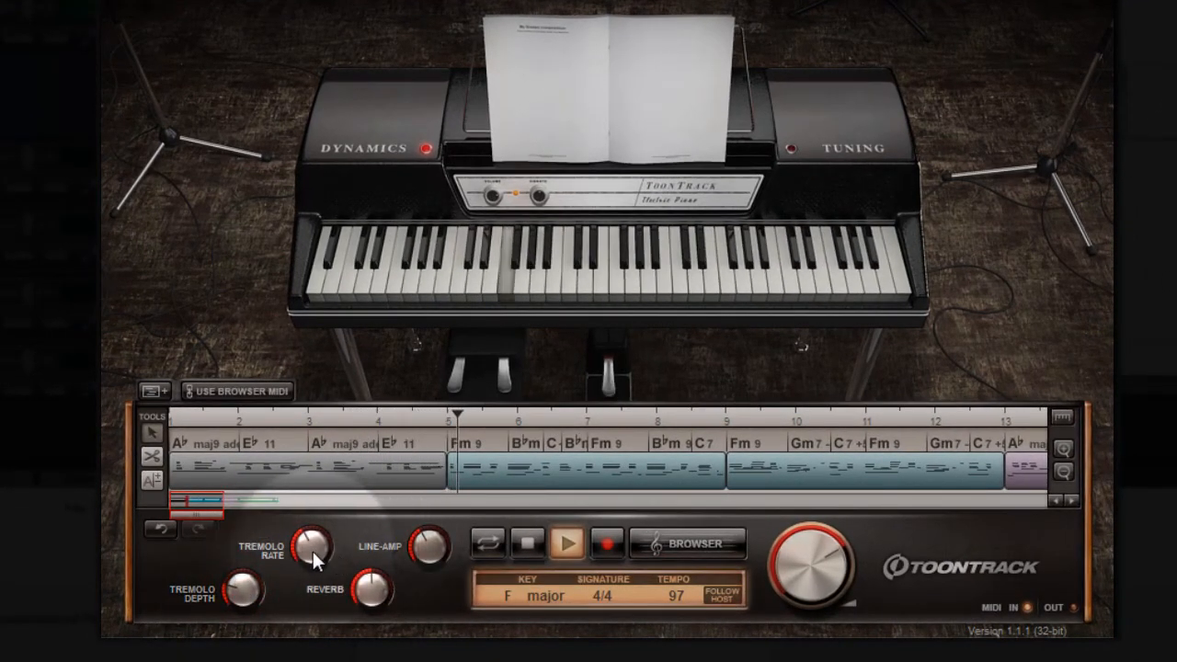
{"action": "left_click_drag", "start_coordinate": [313, 551], "coordinate": [326, 512]}
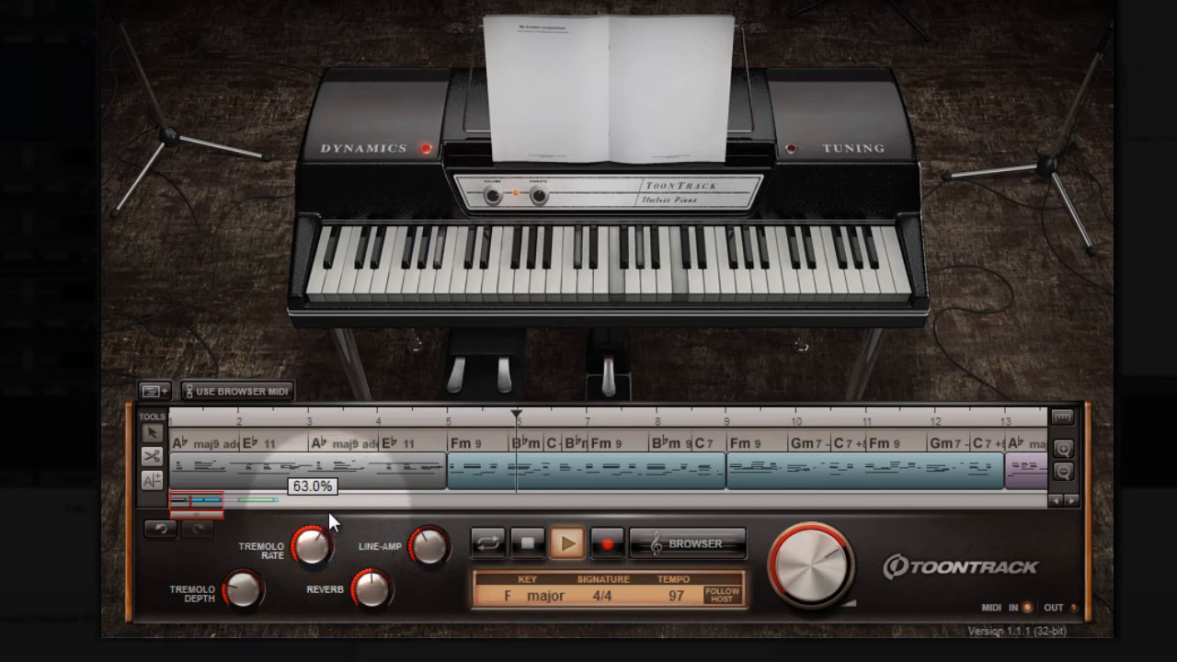
{"action": "left_click_drag", "start_coordinate": [249, 594], "coordinate": [249, 603]}
{"action": "left_click_drag", "start_coordinate": [368, 596], "coordinate": [366, 612]}
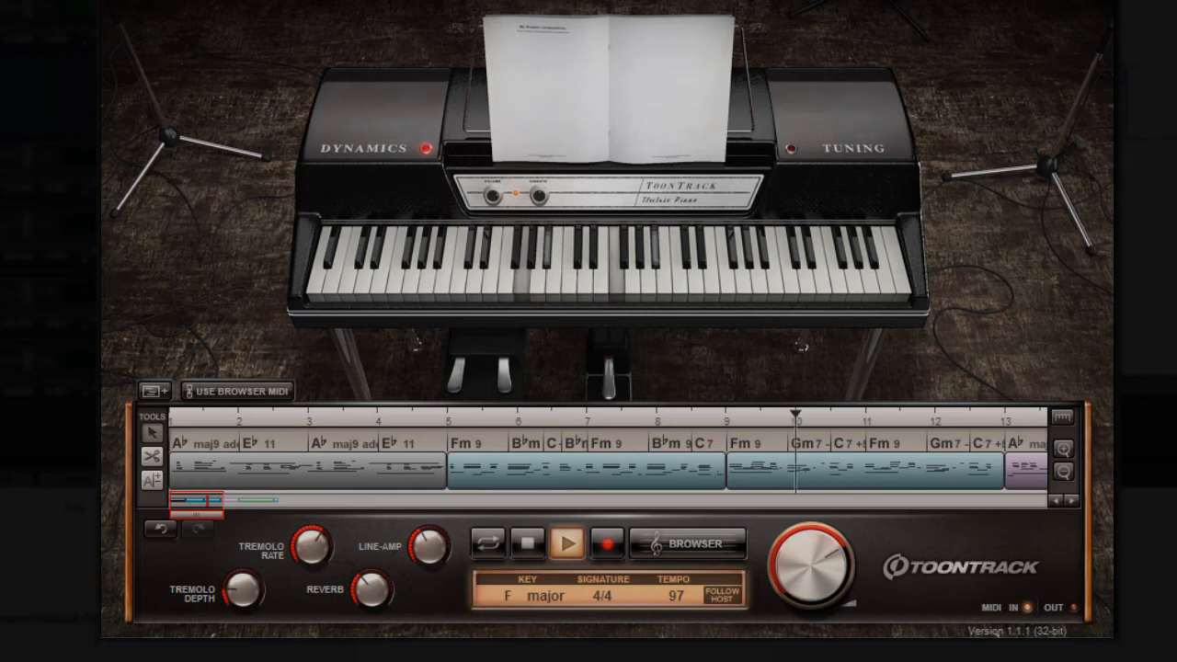
Step: Load the Classic preset, then raise bite, tone and reverb and set the line-amp to about 32%
{"action": "left_click", "coordinate": [798, 1]}
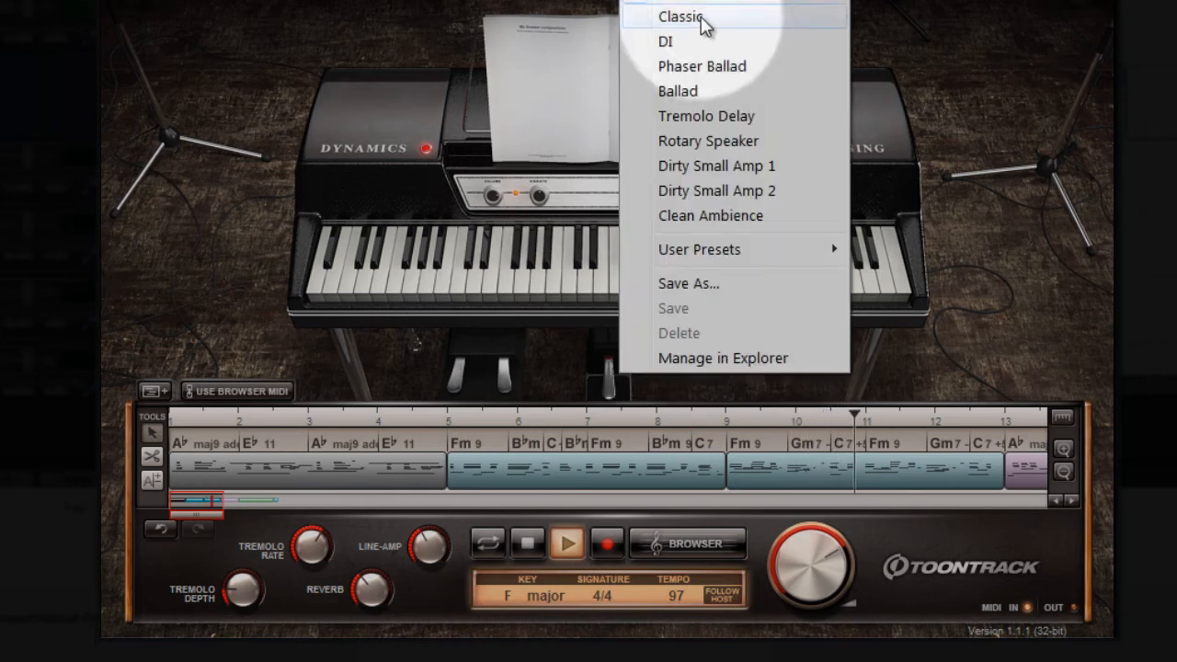
{"action": "left_click", "coordinate": [700, 17]}
{"action": "left_click_drag", "start_coordinate": [306, 561], "coordinate": [326, 501]}
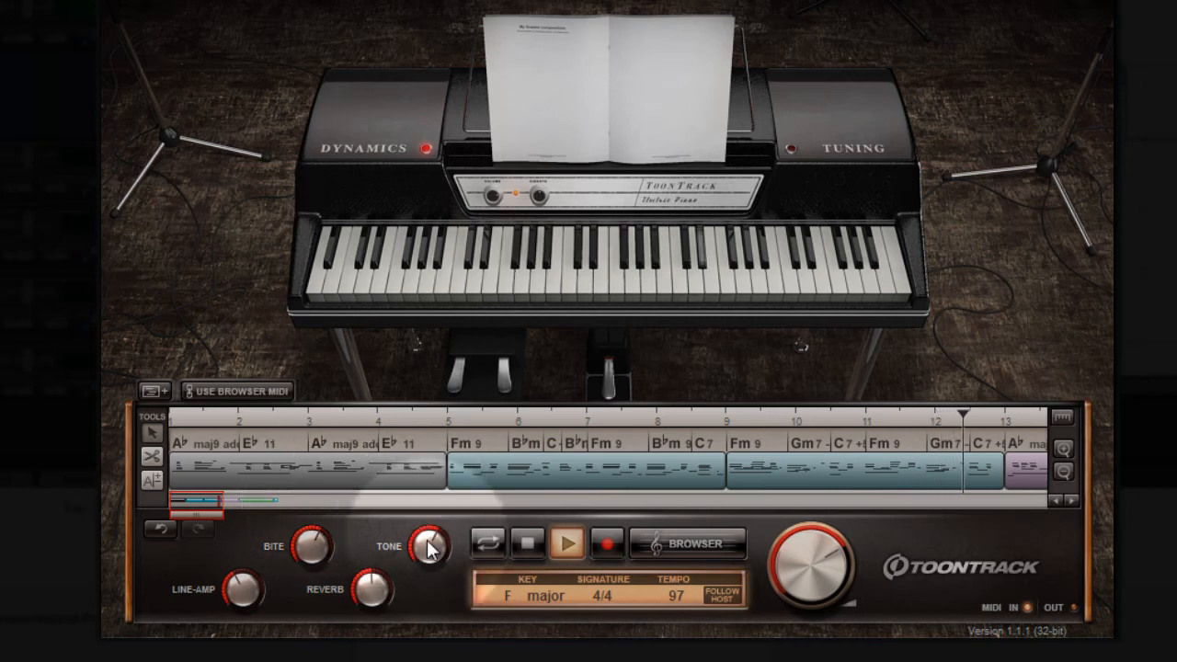
{"action": "left_click_drag", "start_coordinate": [427, 541], "coordinate": [424, 483]}
{"action": "left_click_drag", "start_coordinate": [239, 593], "coordinate": [232, 625]}
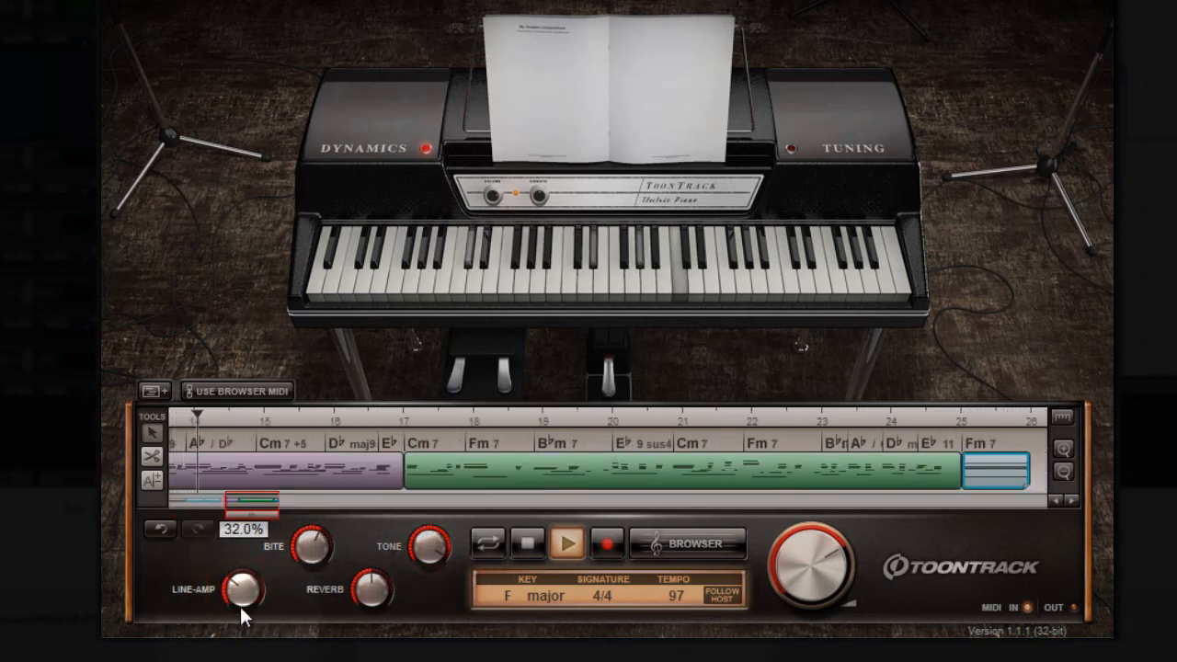
{"action": "left_click_drag", "start_coordinate": [373, 588], "coordinate": [379, 558]}
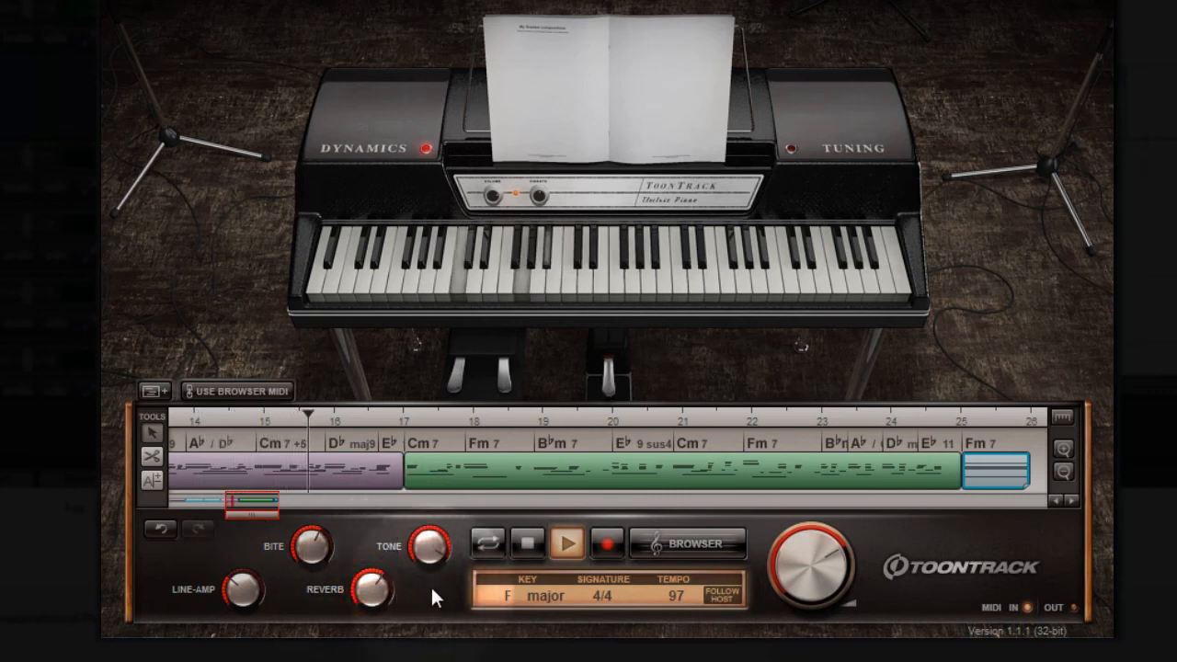
Step: Load the DI preset, adjust its pedal level and briefly check the soft-note settings under Dynamics
{"action": "left_click", "coordinate": [735, 1]}
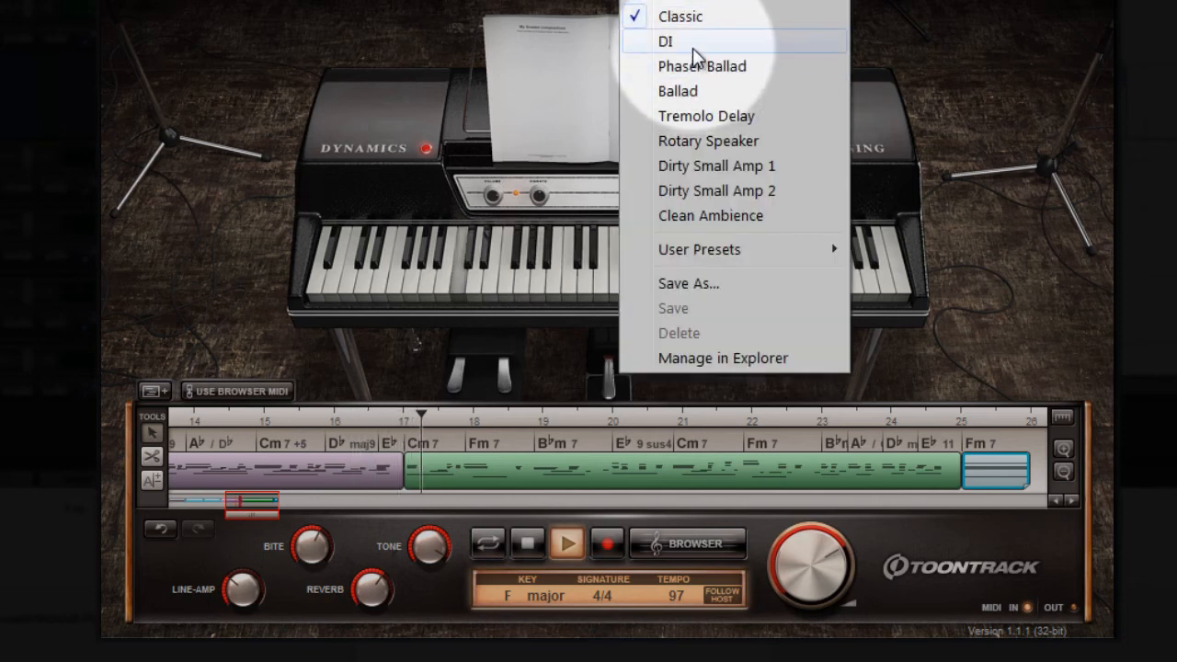
{"action": "left_click", "coordinate": [669, 41]}
{"action": "left_click_drag", "start_coordinate": [301, 544], "coordinate": [242, 579]}
{"action": "left_click_drag", "start_coordinate": [382, 588], "coordinate": [381, 612]}
{"action": "left_click", "coordinate": [384, 146]}
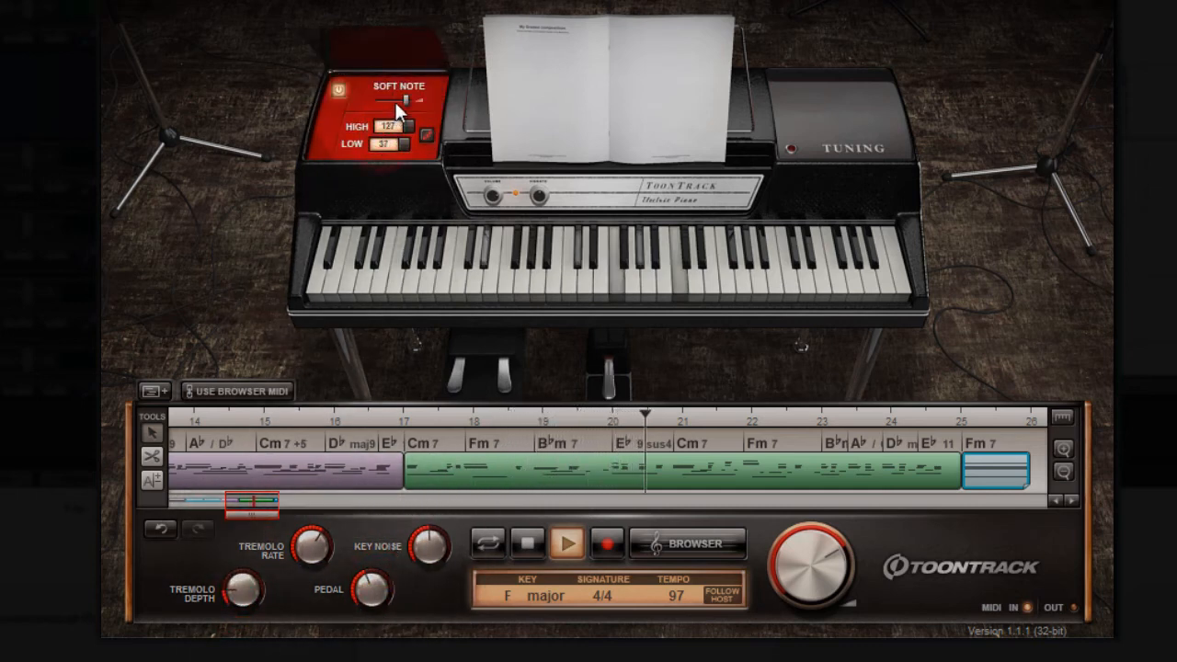
{"action": "left_click", "coordinate": [399, 52]}
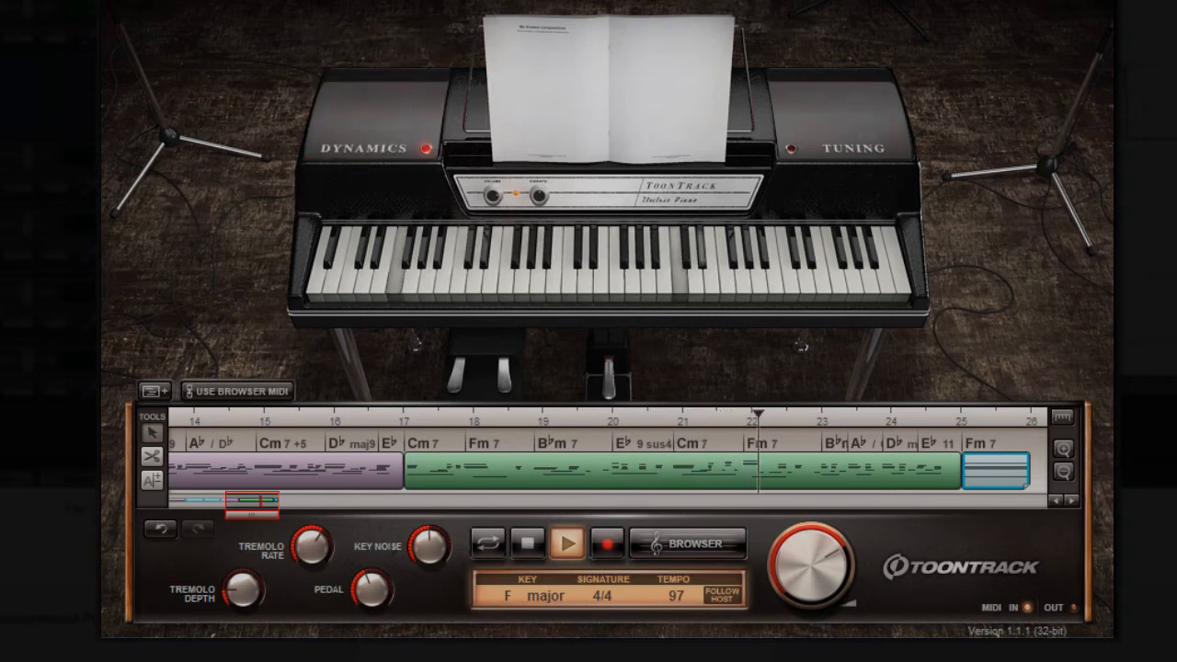
Step: Load the Phaser Ballad preset, set tremolo depth to about 34%, lower reverb and phase, and raise the tremolo rate
{"action": "left_click", "coordinate": [781, 2]}
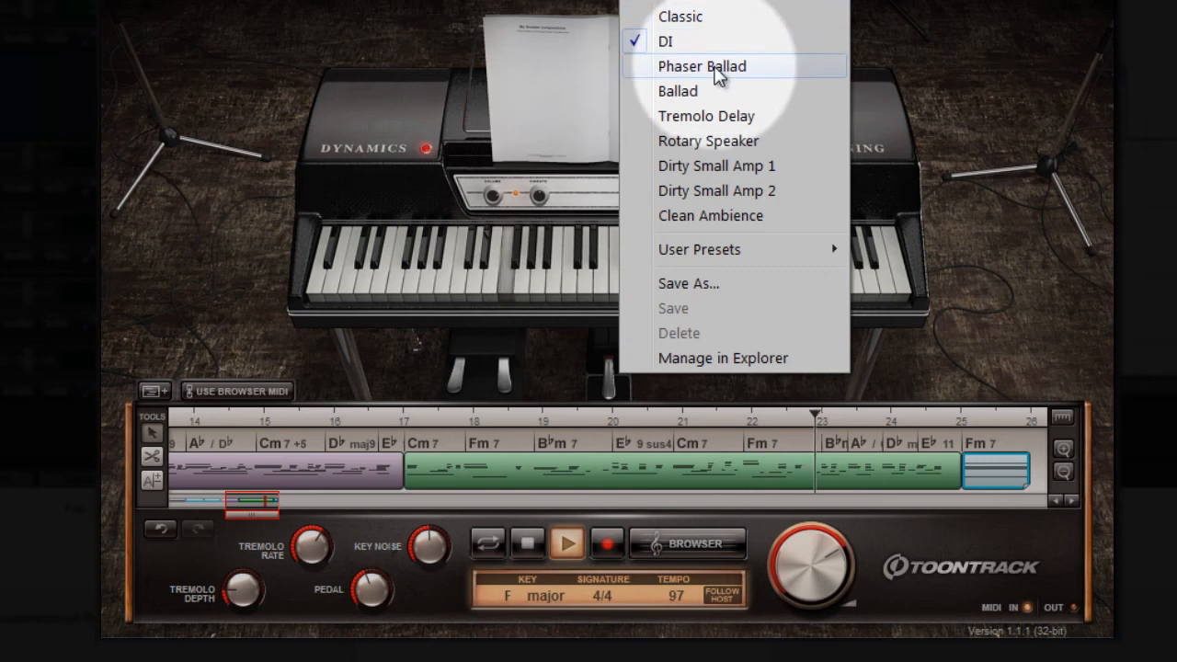
{"action": "left_click", "coordinate": [721, 66]}
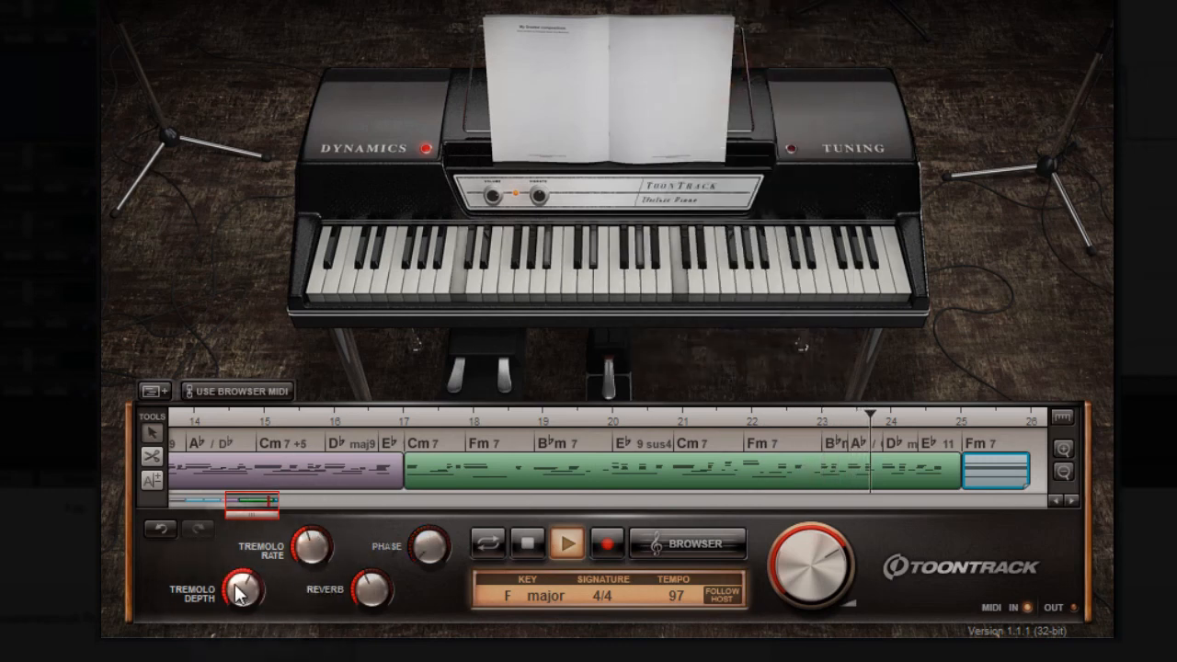
{"action": "left_click_drag", "start_coordinate": [243, 588], "coordinate": [243, 556]}
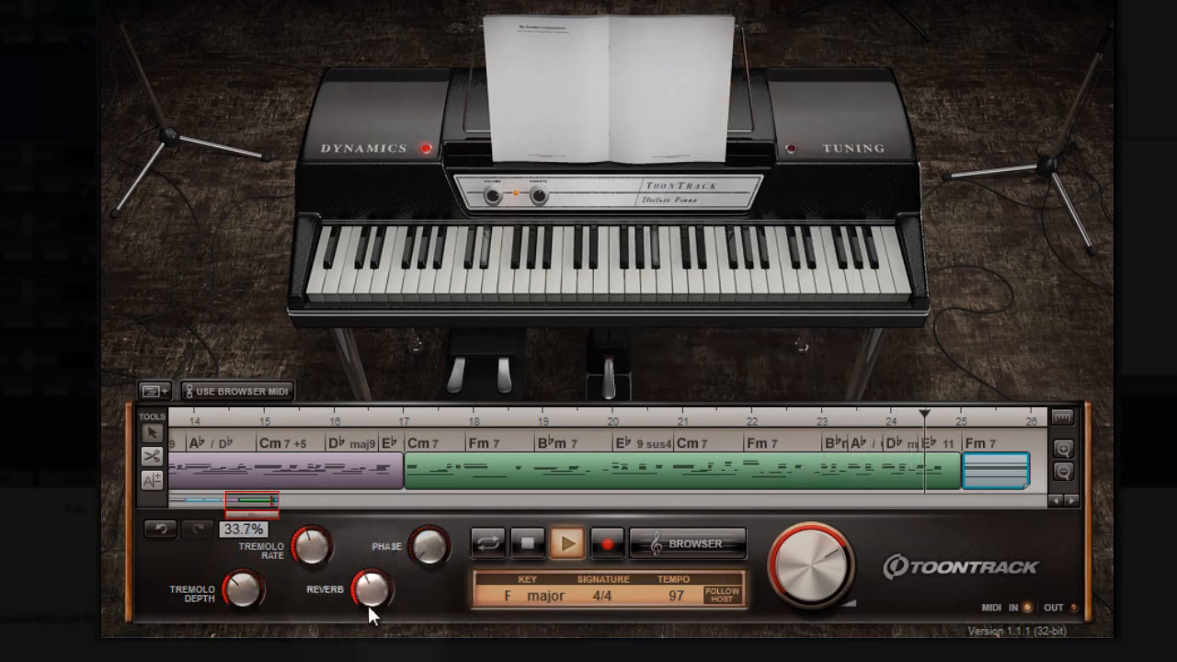
{"action": "left_click_drag", "start_coordinate": [368, 603], "coordinate": [360, 634]}
{"action": "mouse_move", "coordinate": [432, 565]}
{"action": "left_mouse_down"}
{"action": "mouse_move", "coordinate": [432, 598]}
{"action": "mouse_move", "coordinate": [433, 586]}
{"action": "left_mouse_up"}
{"action": "left_click_drag", "start_coordinate": [308, 552], "coordinate": [321, 526]}
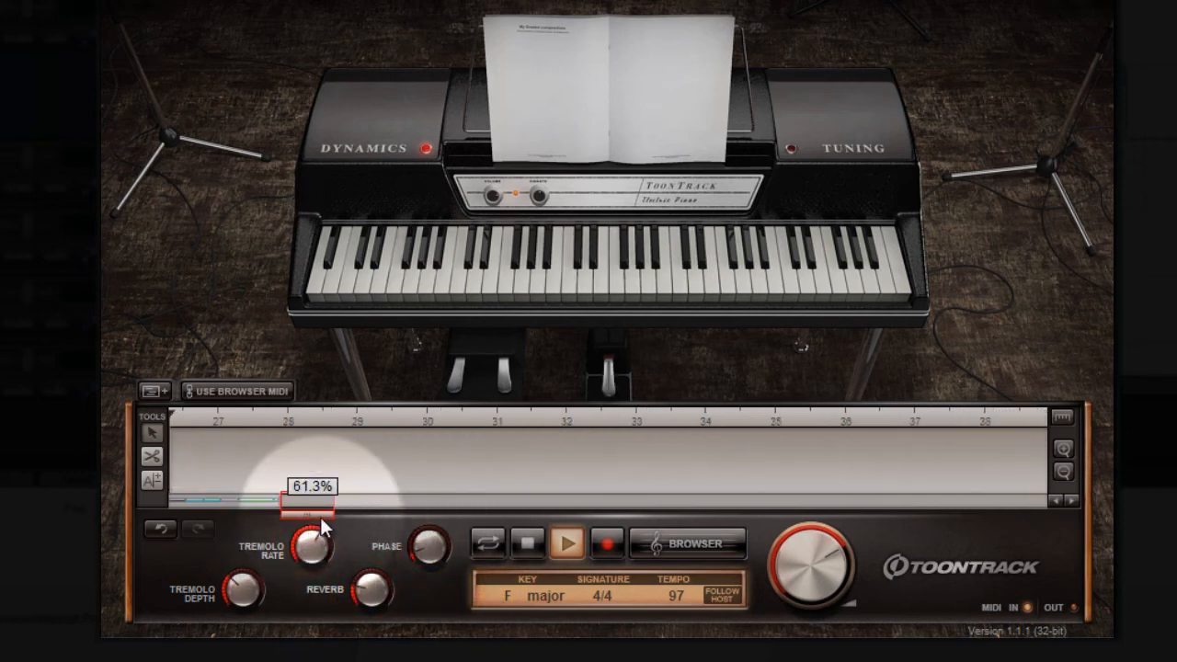
Step: Restart playback and audition the Ballad preset followed by the Tremolo Delay preset
{"action": "left_click", "coordinate": [529, 544]}
{"action": "left_click", "coordinate": [567, 543]}
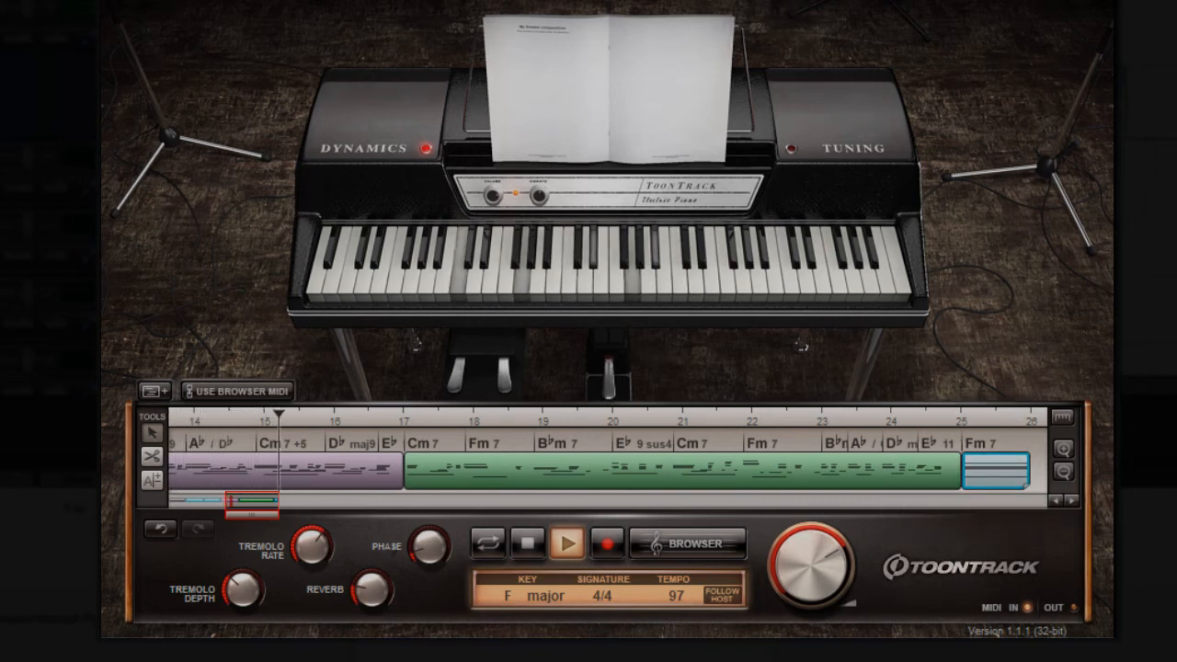
{"action": "left_click", "coordinate": [782, 0]}
{"action": "left_click", "coordinate": [702, 91]}
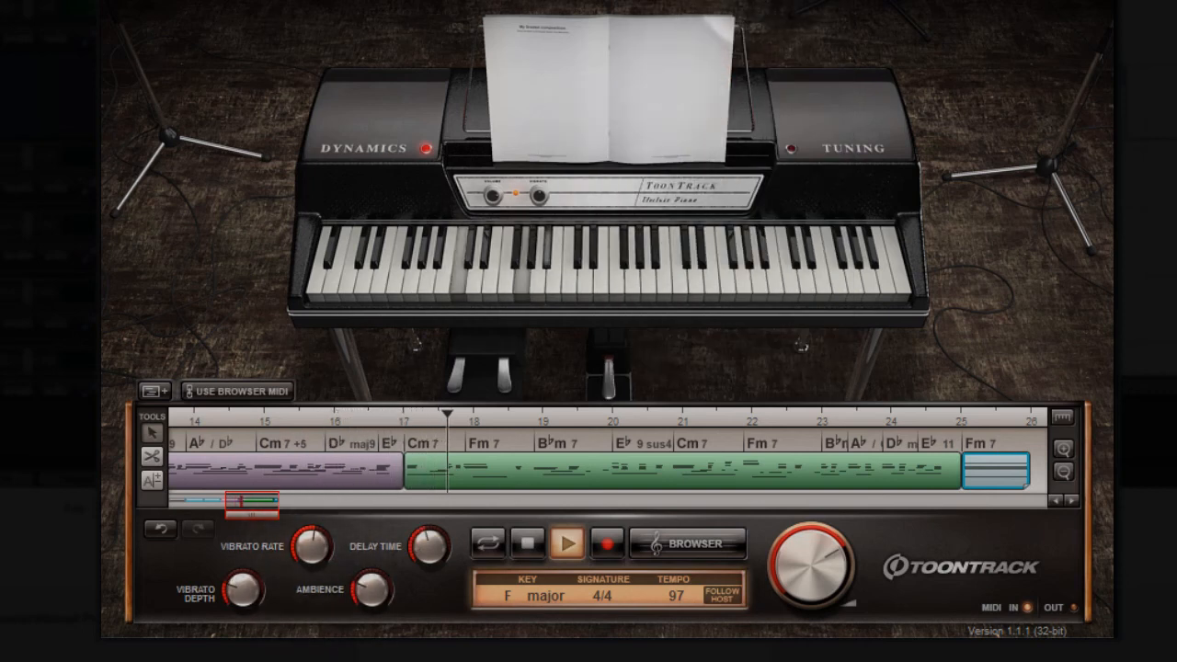
{"action": "left_click", "coordinate": [772, 4]}
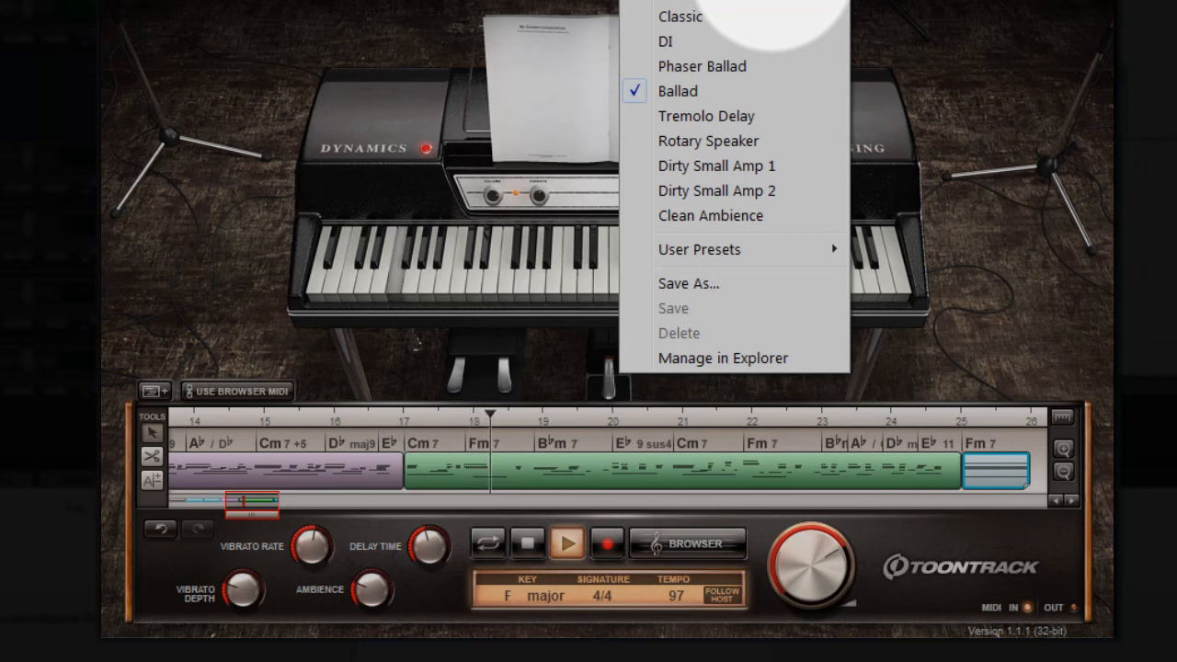
{"action": "left_click", "coordinate": [717, 115]}
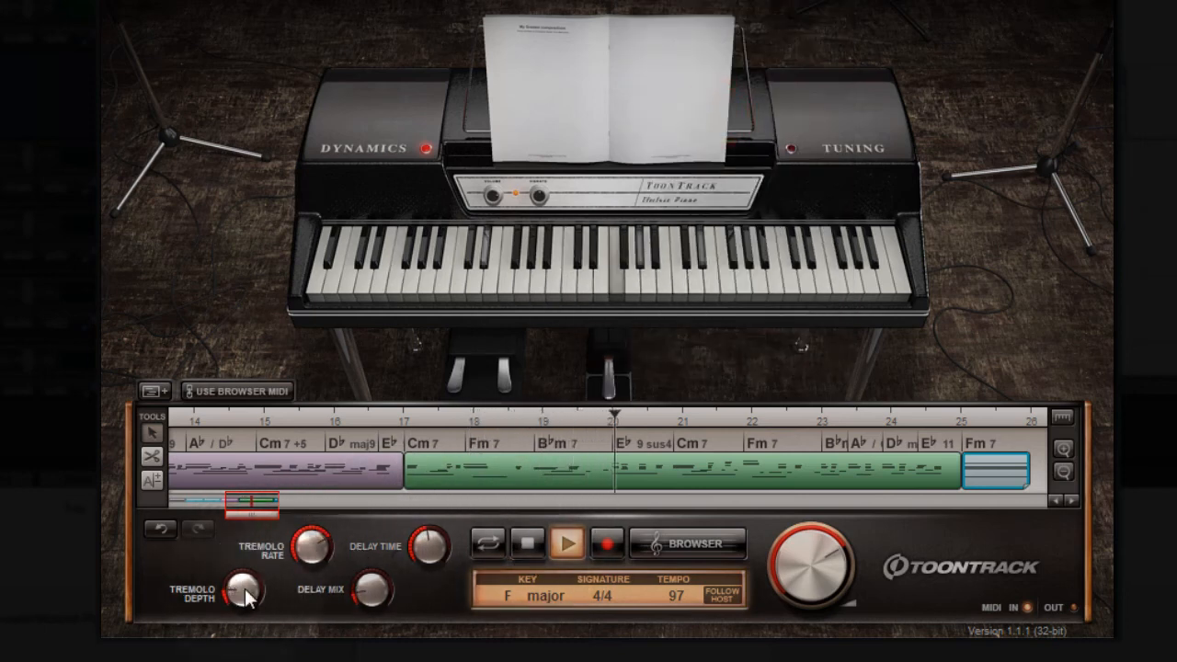
Step: Load the Rotary Speaker preset, set drive to 33% and speed to 80%, and raise the reverb
{"action": "left_click", "coordinate": [788, 4]}
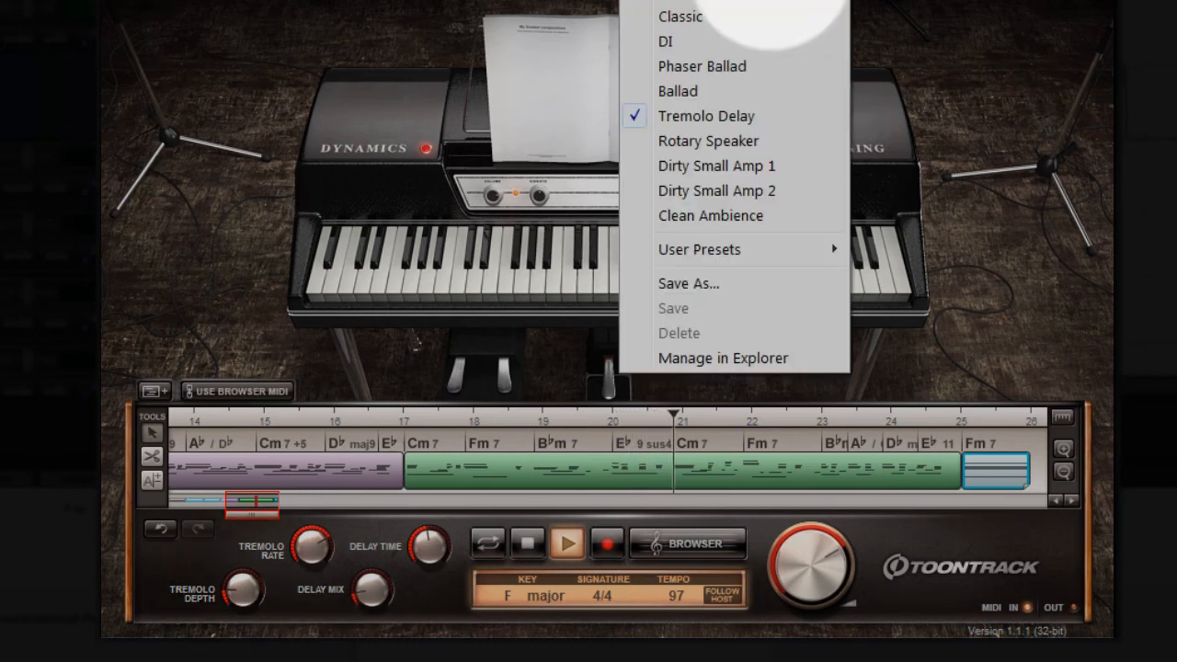
{"action": "left_click", "coordinate": [729, 147]}
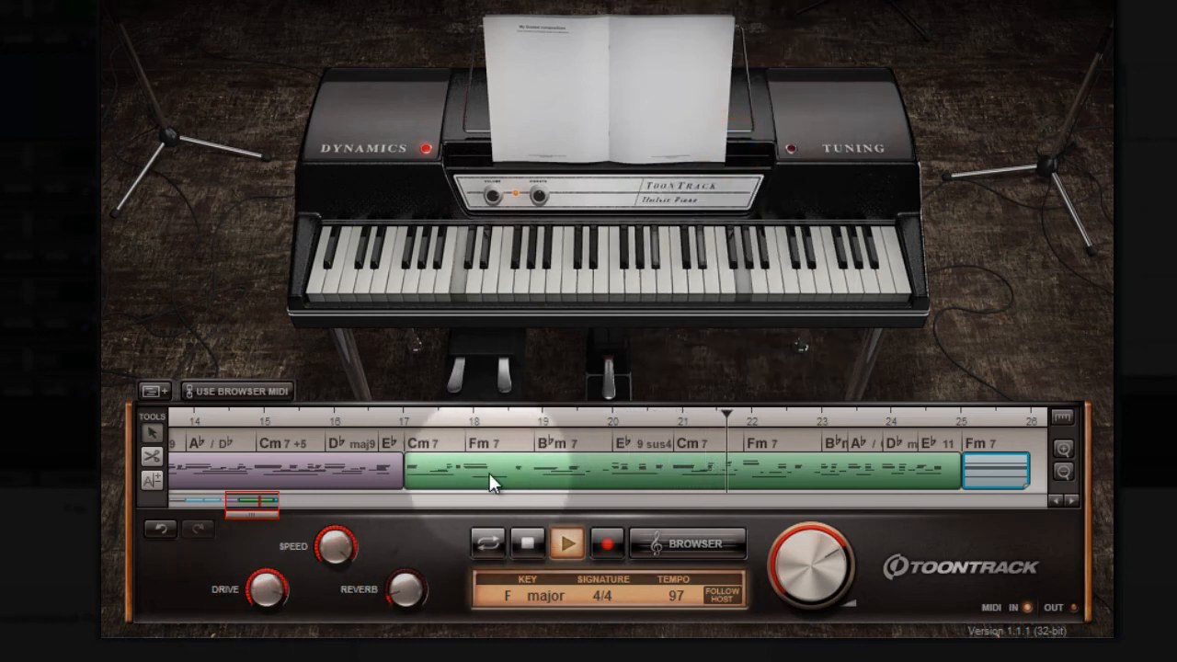
{"action": "left_click_drag", "start_coordinate": [264, 582], "coordinate": [264, 620]}
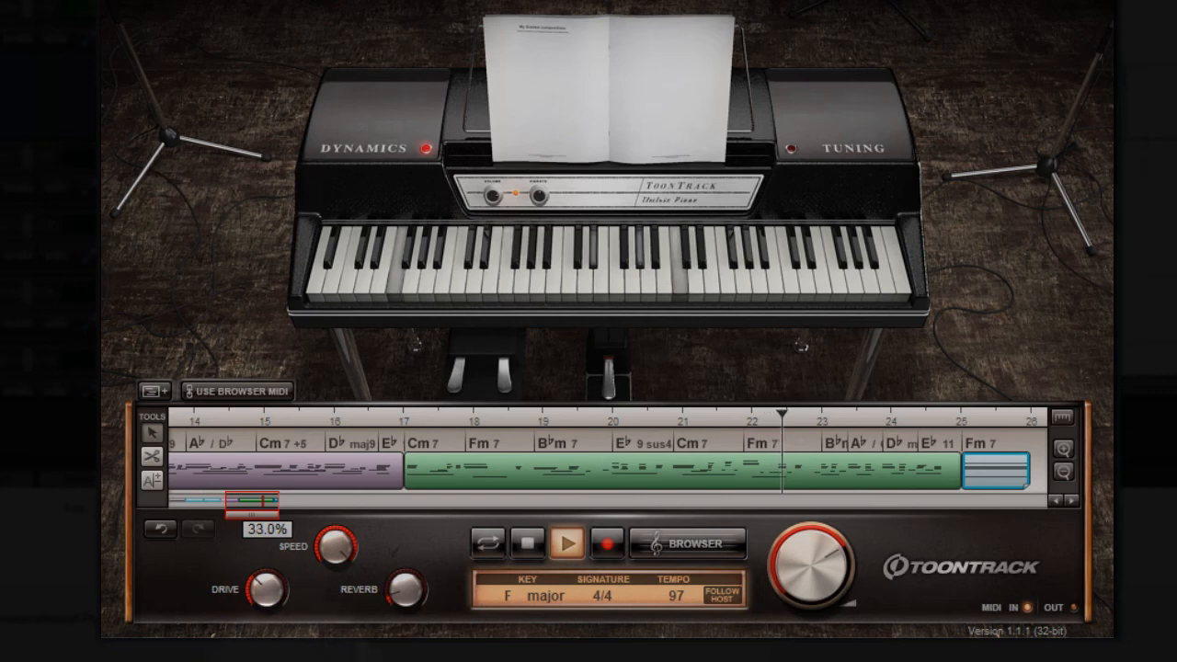
{"action": "left_click_drag", "start_coordinate": [339, 540], "coordinate": [326, 576]}
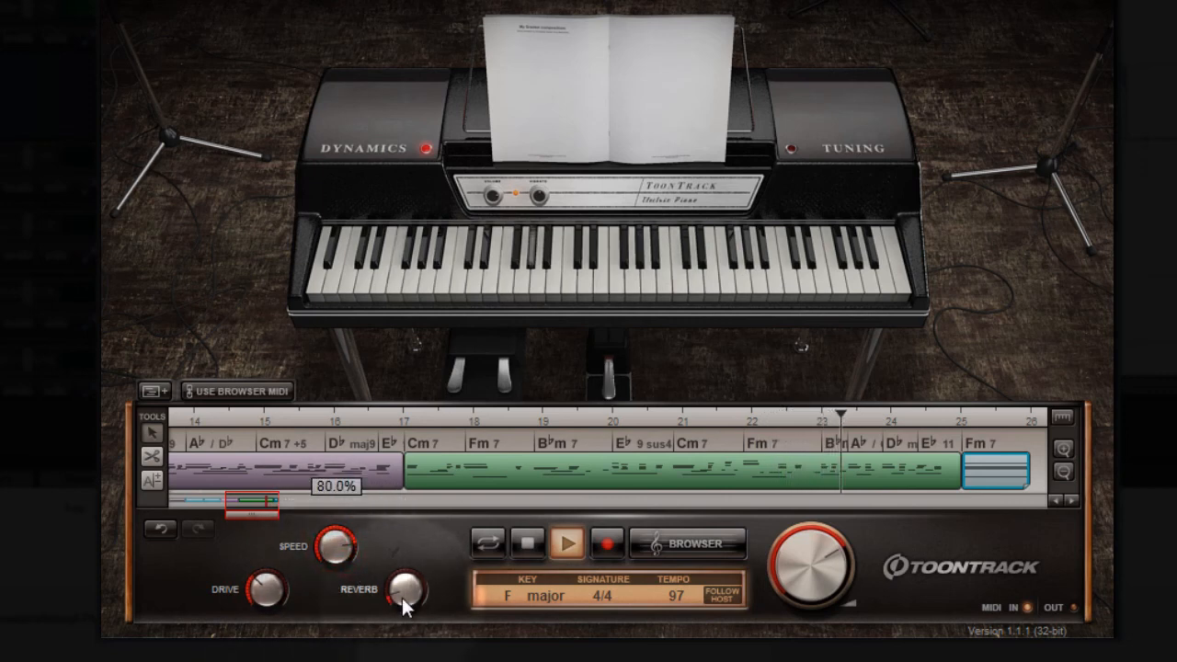
{"action": "left_click_drag", "start_coordinate": [402, 598], "coordinate": [409, 568]}
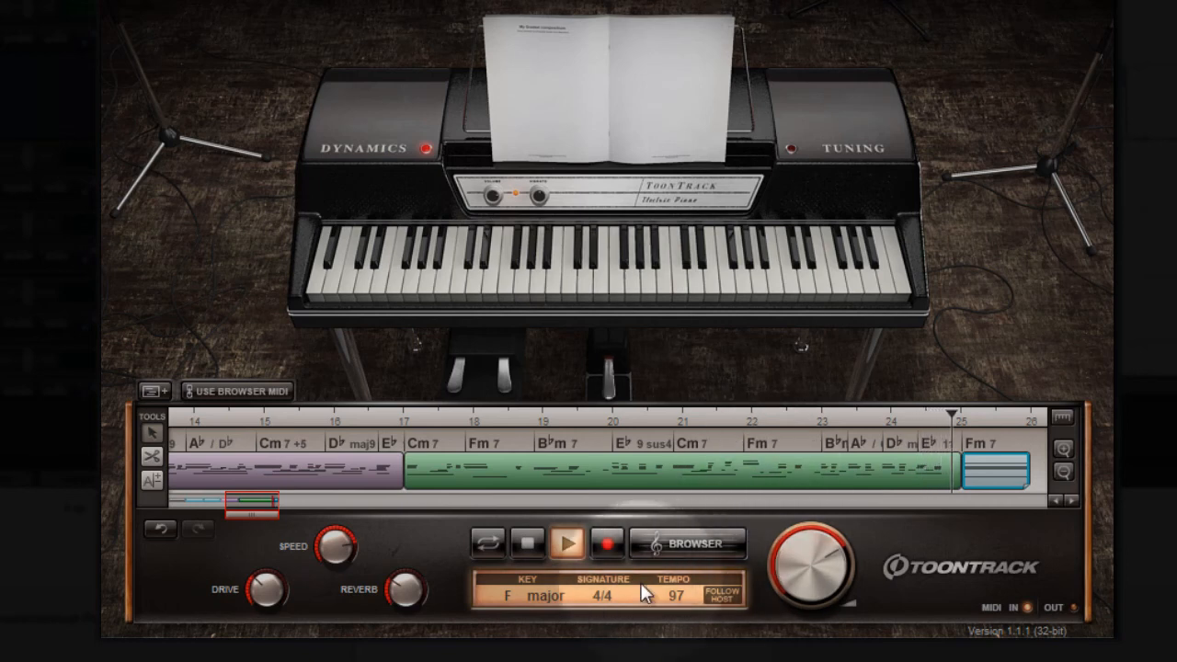
Step: Enable looping, stop playback and replay the whole arrangement from bar 1 with no blocks selected
{"action": "left_click", "coordinate": [488, 542]}
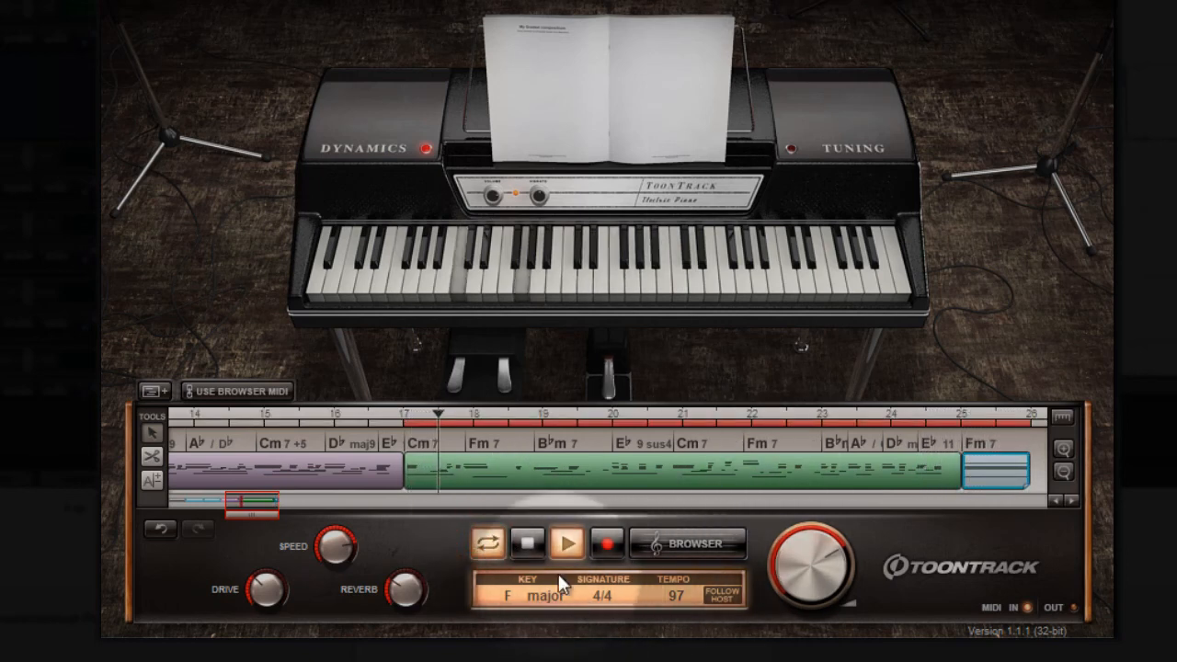
{"action": "left_click", "coordinate": [532, 541]}
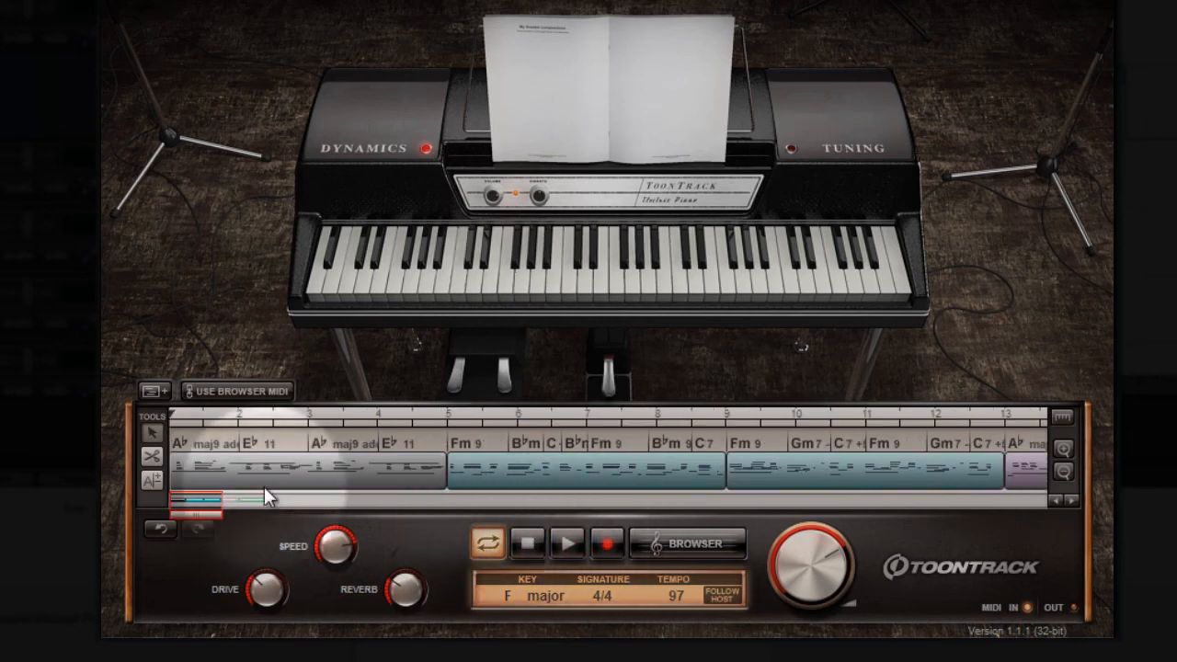
{"action": "scroll", "coordinate": [345, 456], "scroll_direction": "down", "scroll_amount": 4}
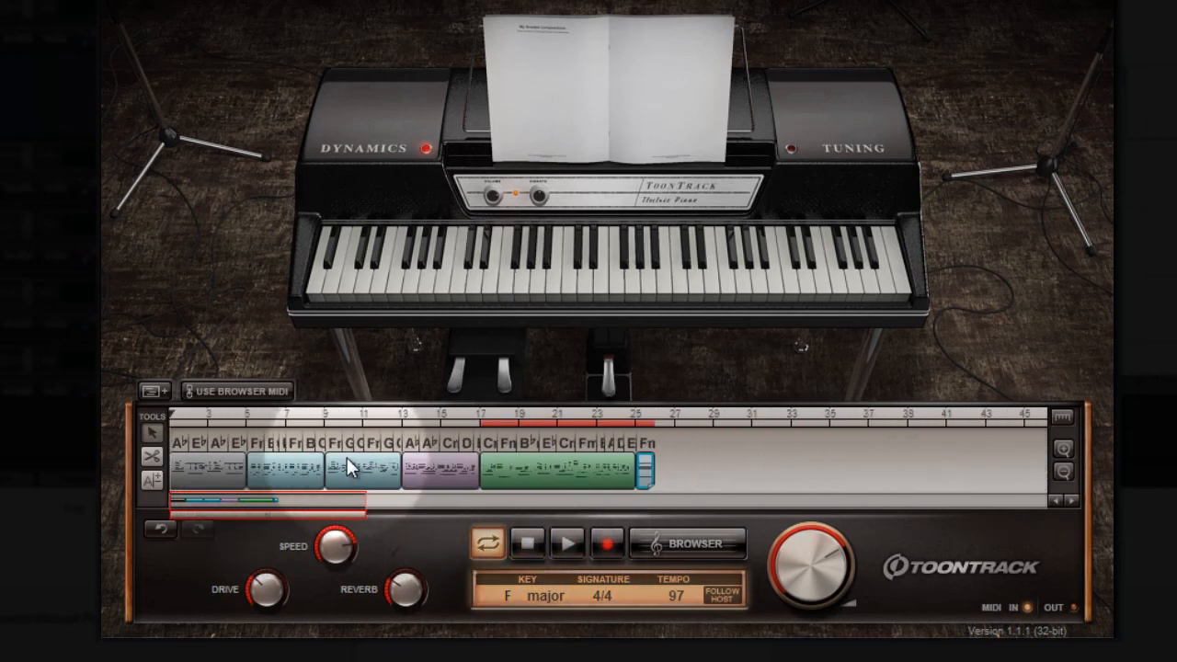
{"action": "left_click", "coordinate": [515, 472]}
{"action": "left_click", "coordinate": [564, 474]}
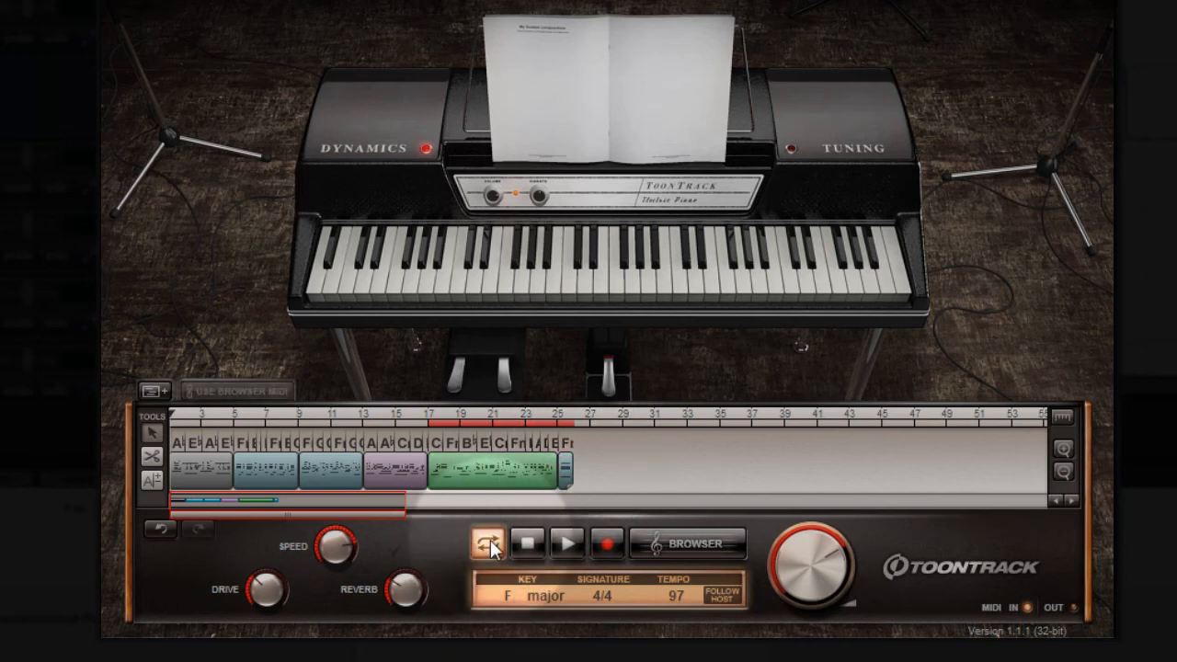
{"action": "left_click", "coordinate": [345, 504]}
{"action": "left_click", "coordinate": [175, 416]}
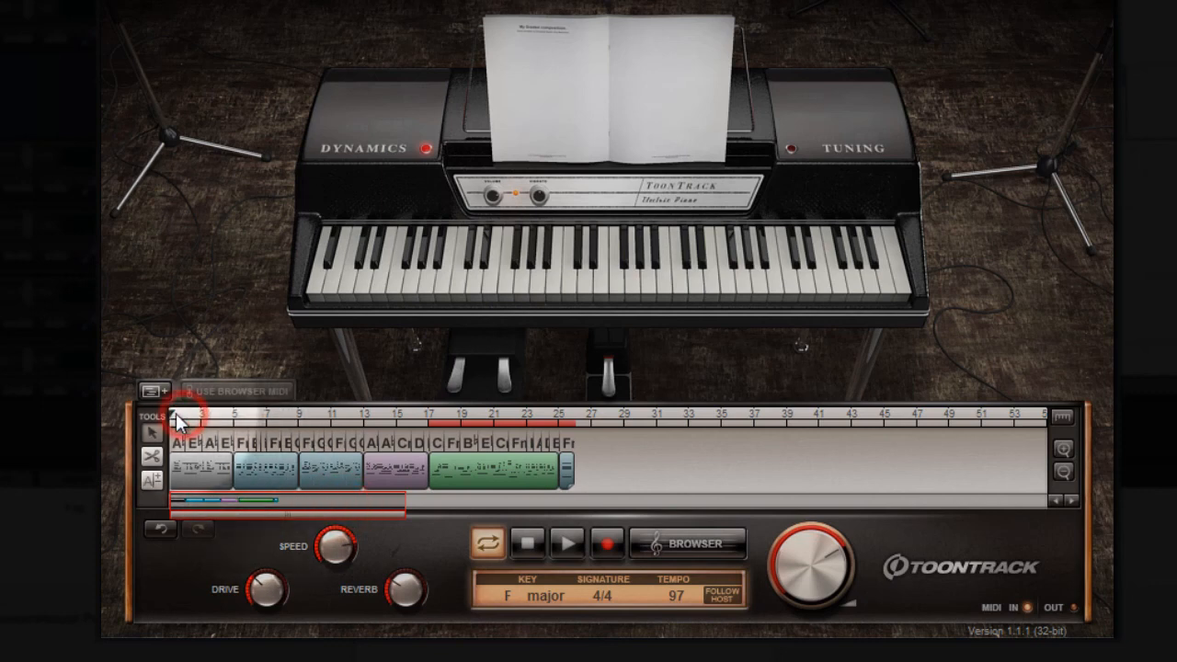
{"action": "left_click", "coordinate": [567, 545]}
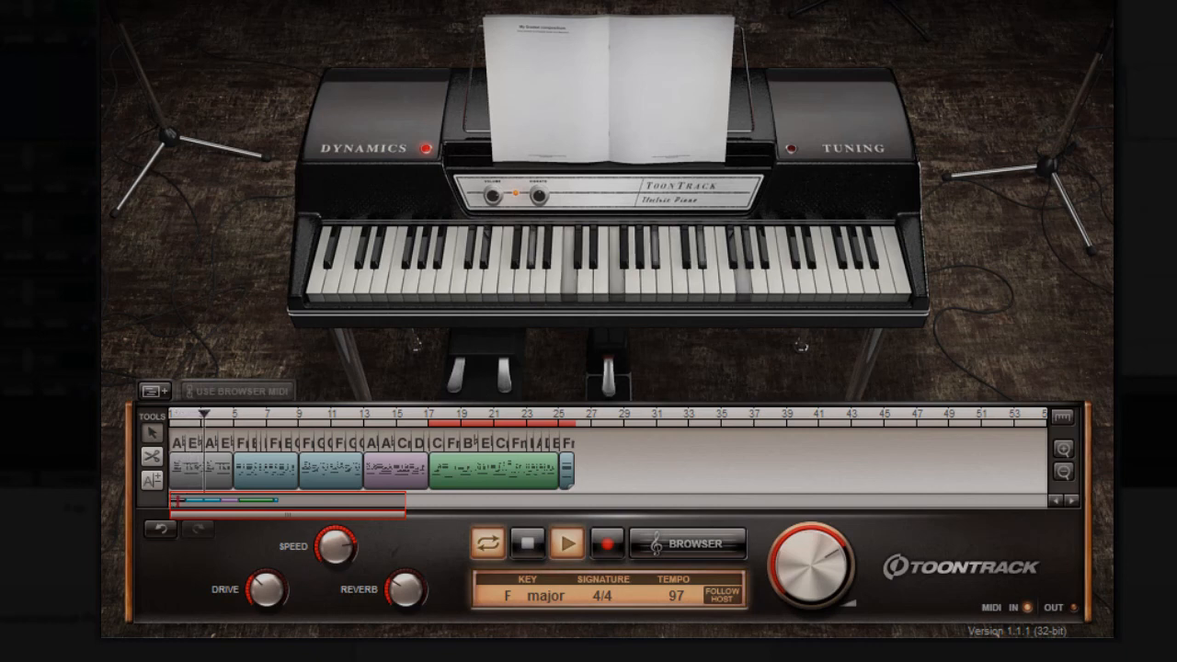
Step: Audition the Dirty Small Amp 1 preset, switch to Dirty Small Amp 2 and lower its tremolo rate
{"action": "left_click", "coordinate": [798, 2]}
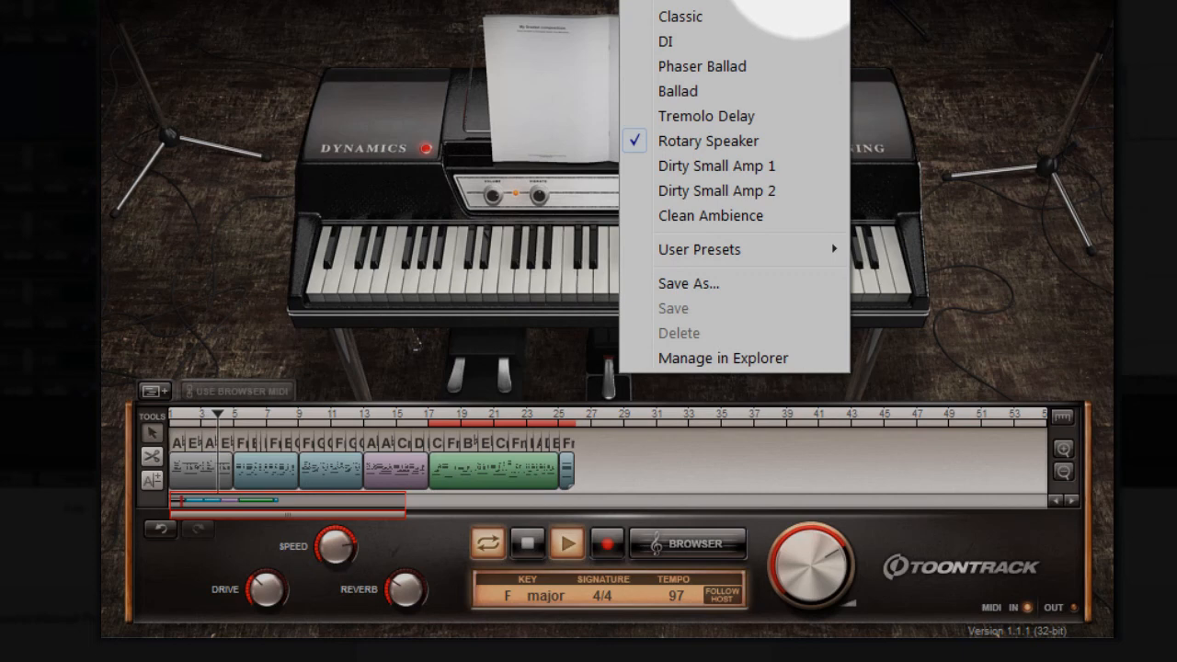
{"action": "left_click", "coordinate": [713, 165]}
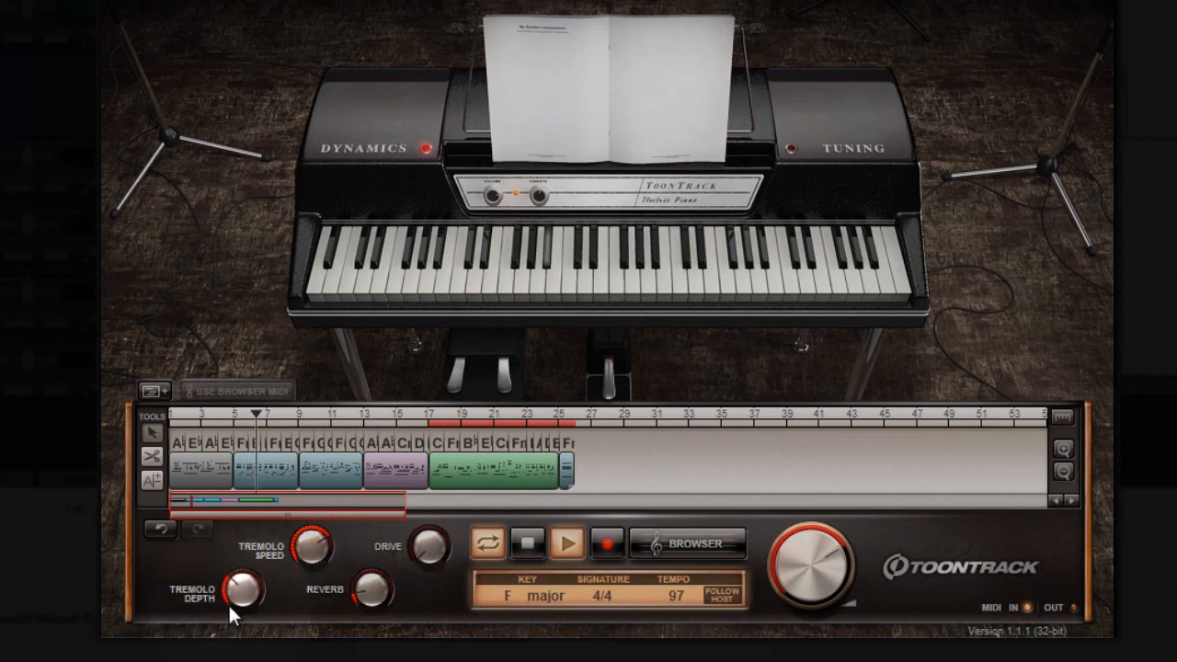
{"action": "left_click", "coordinate": [782, 1]}
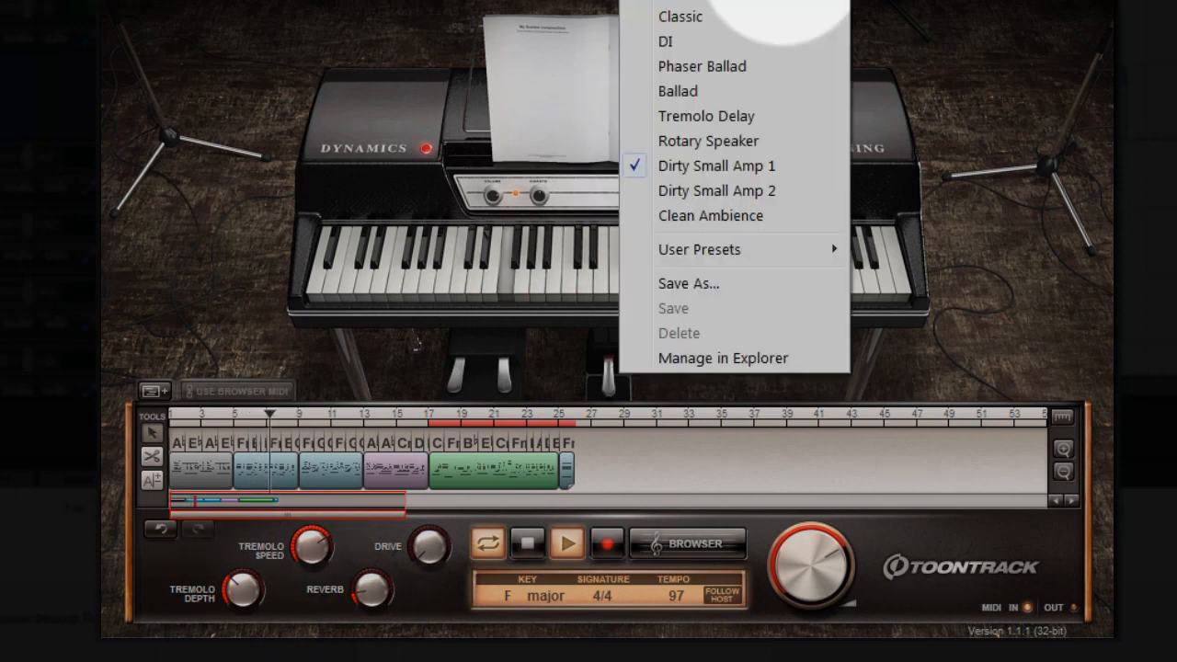
{"action": "left_click", "coordinate": [726, 191]}
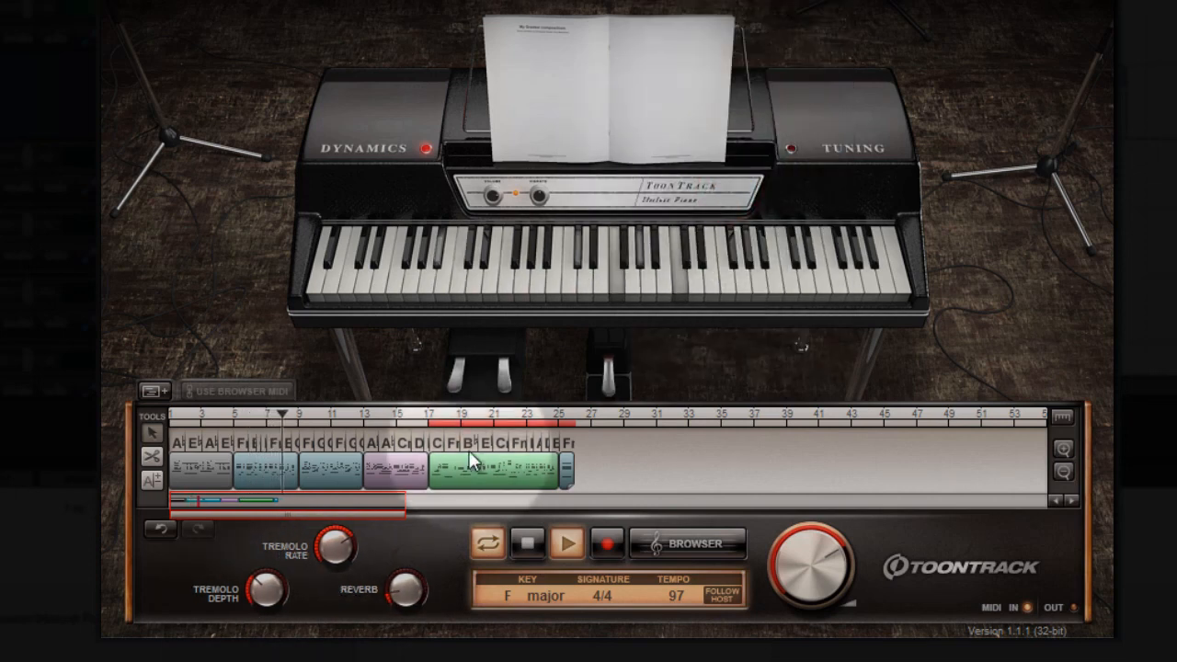
{"action": "left_click_drag", "start_coordinate": [336, 546], "coordinate": [271, 614]}
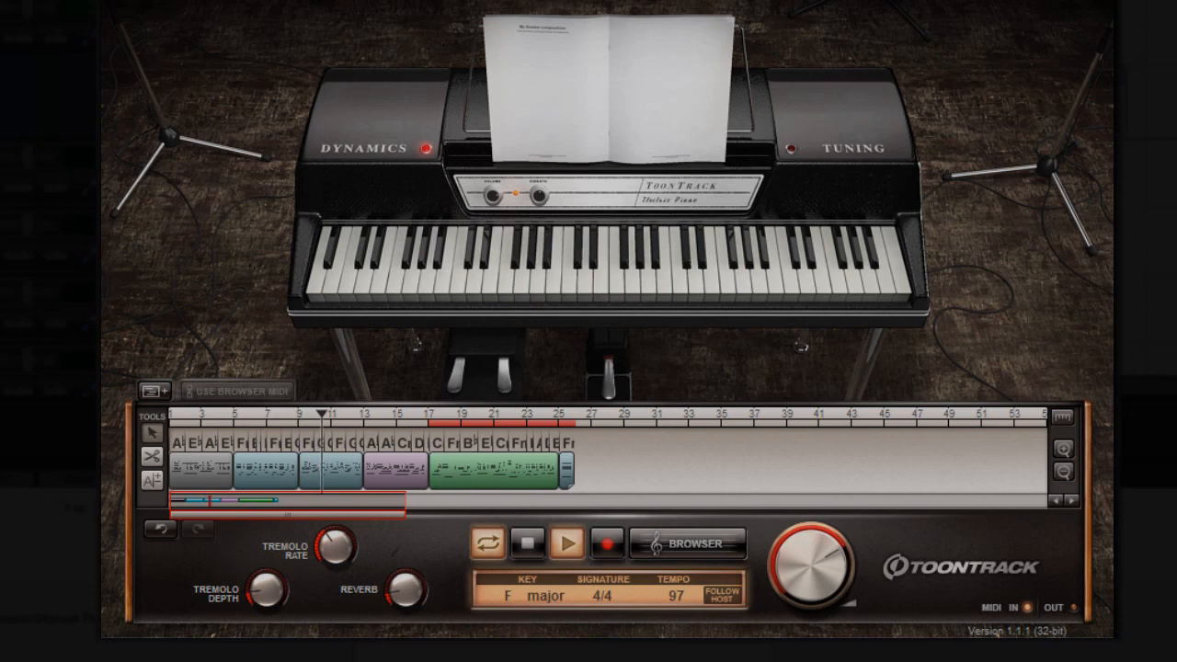
Step: Load the preset listed above Classic, lower the line-amp, set tremolo depth to about 32.5% and raise the tremolo rate
{"action": "left_click", "coordinate": [782, 7]}
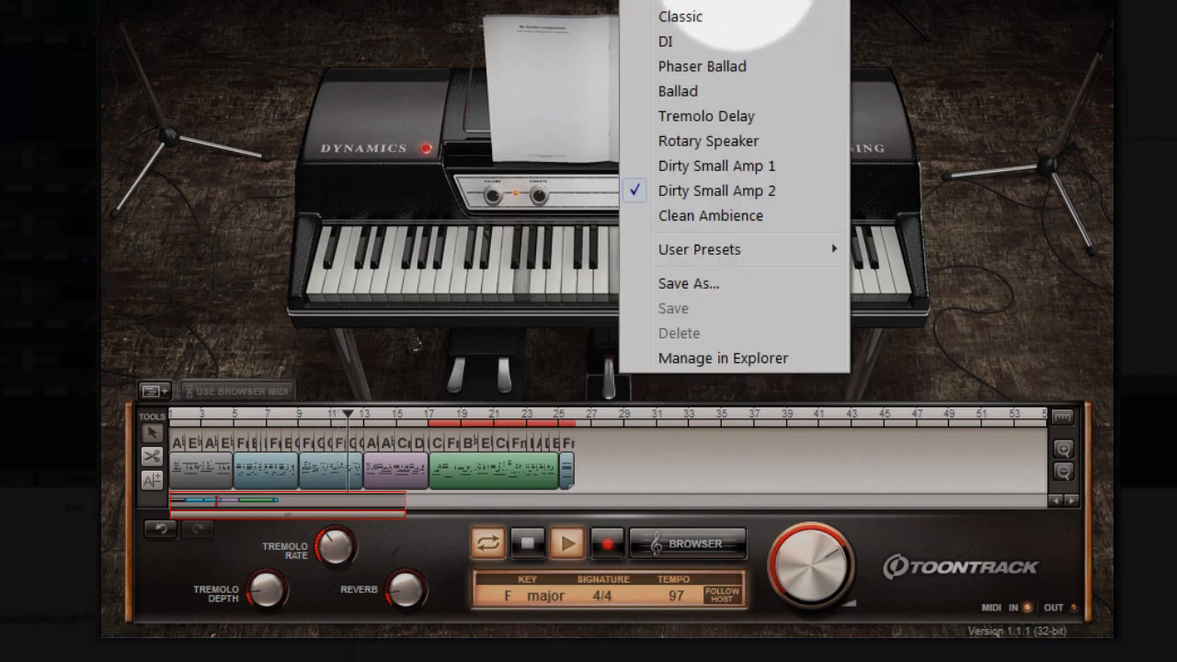
{"action": "left_click", "coordinate": [704, 14]}
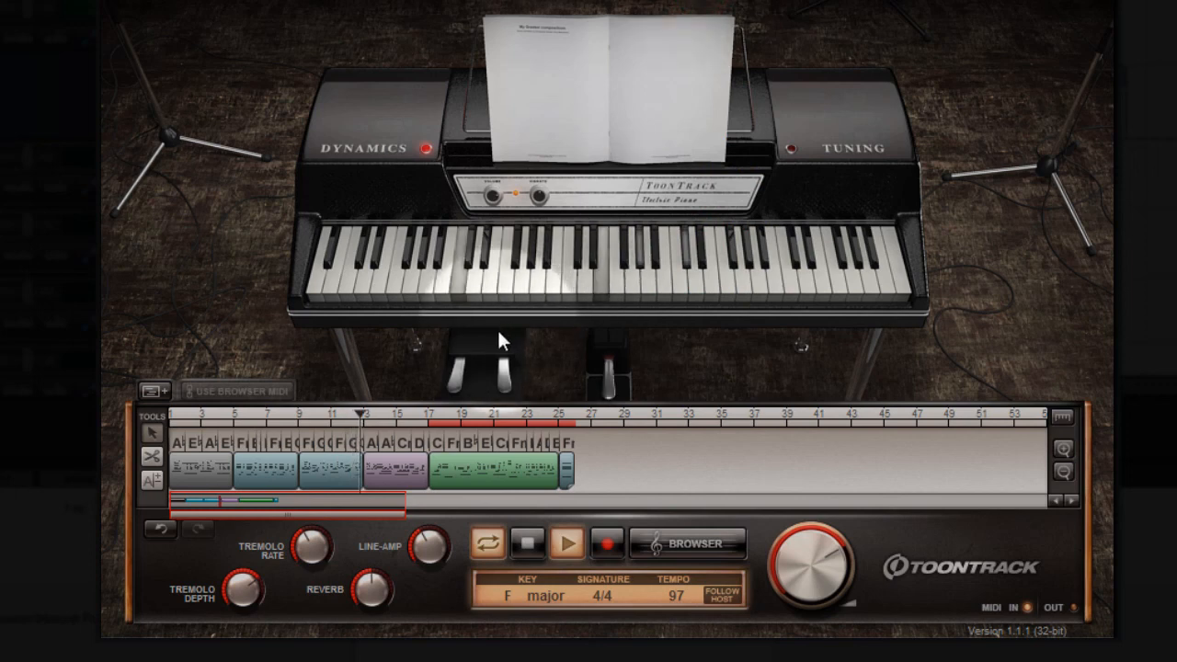
{"action": "left_click_drag", "start_coordinate": [433, 550], "coordinate": [421, 589]}
{"action": "left_click_drag", "start_coordinate": [238, 578], "coordinate": [237, 626]}
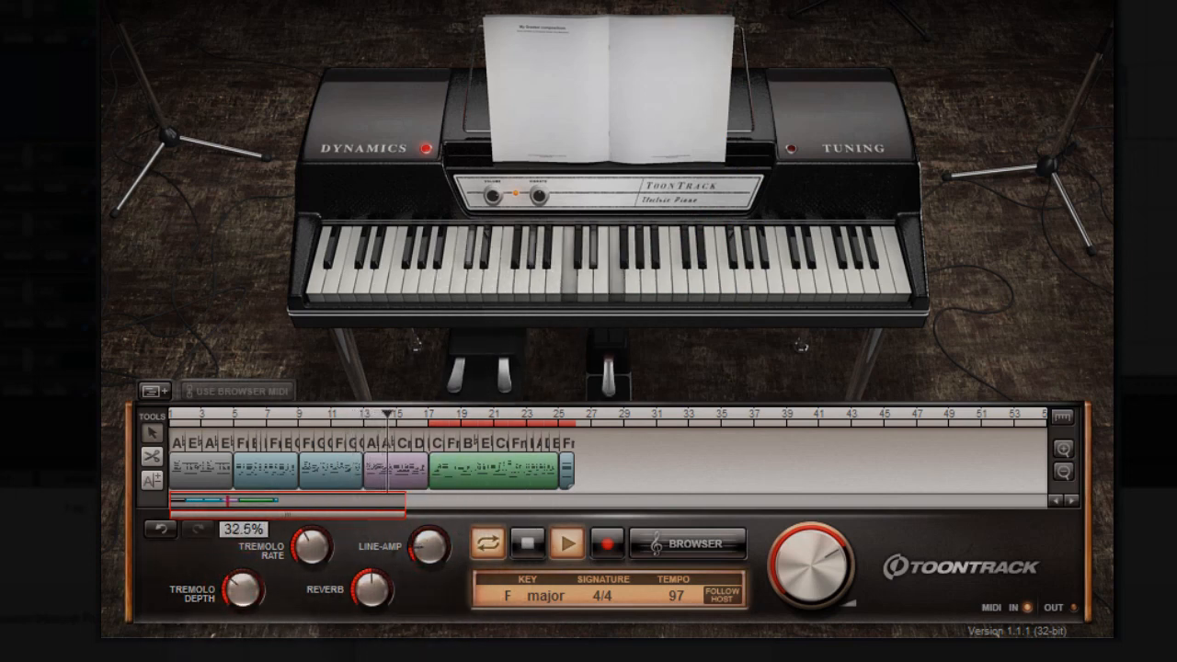
{"action": "left_click_drag", "start_coordinate": [310, 549], "coordinate": [324, 509]}
Step: Switch back to the Classic preset, set line-amp to about 22.5% and bite to about 35.5%, and raise the tone
{"action": "left_click", "coordinate": [788, 0]}
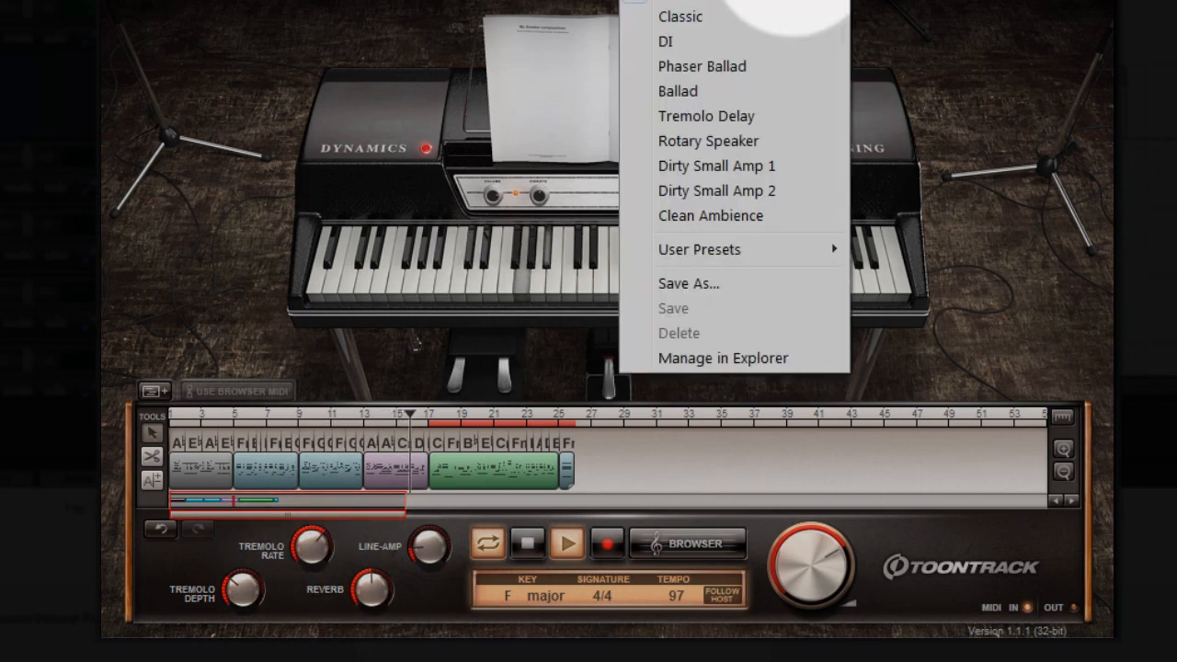
{"action": "left_click", "coordinate": [726, 19]}
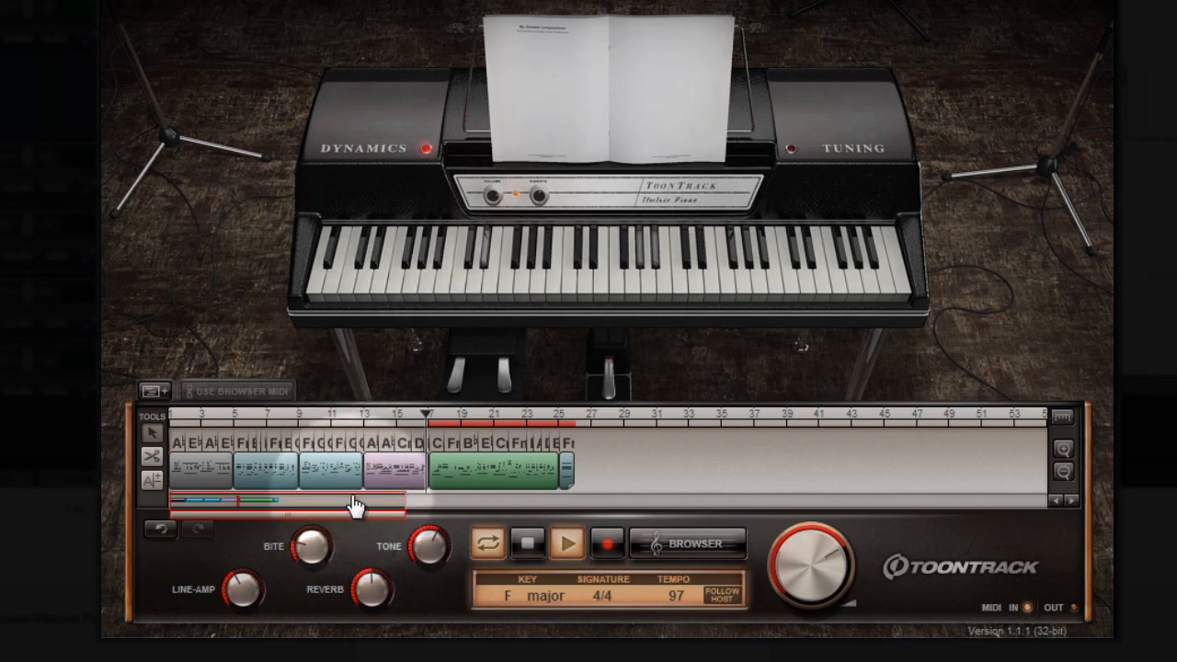
{"action": "left_click_drag", "start_coordinate": [225, 595], "coordinate": [237, 627]}
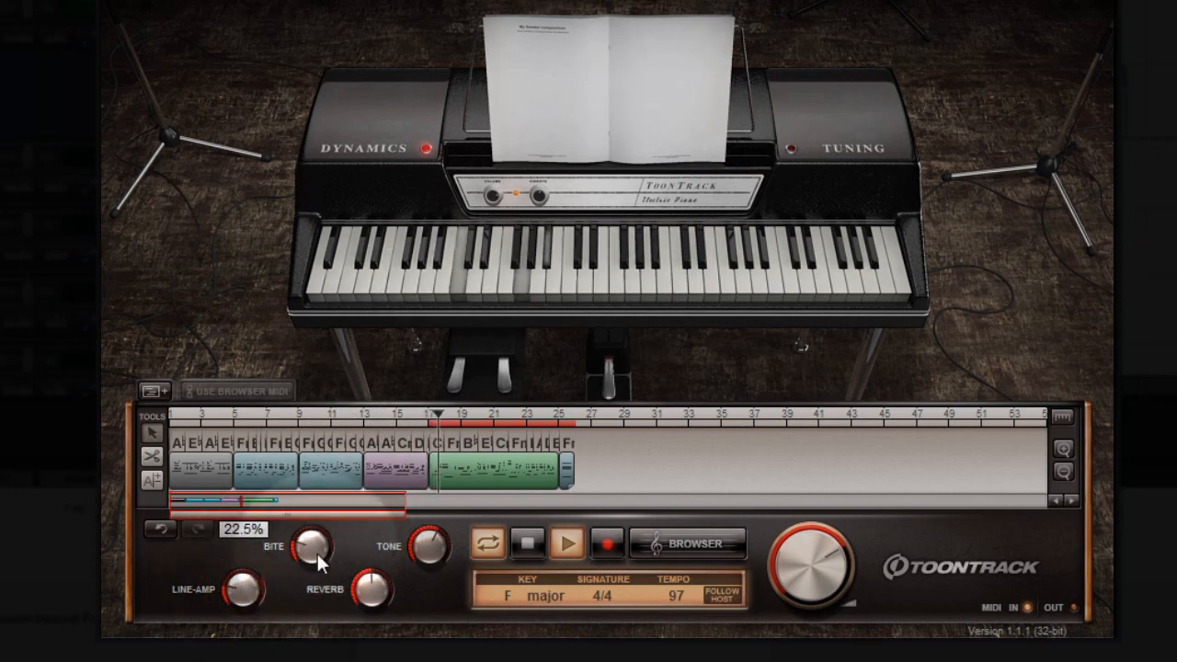
{"action": "left_click_drag", "start_coordinate": [316, 552], "coordinate": [326, 515]}
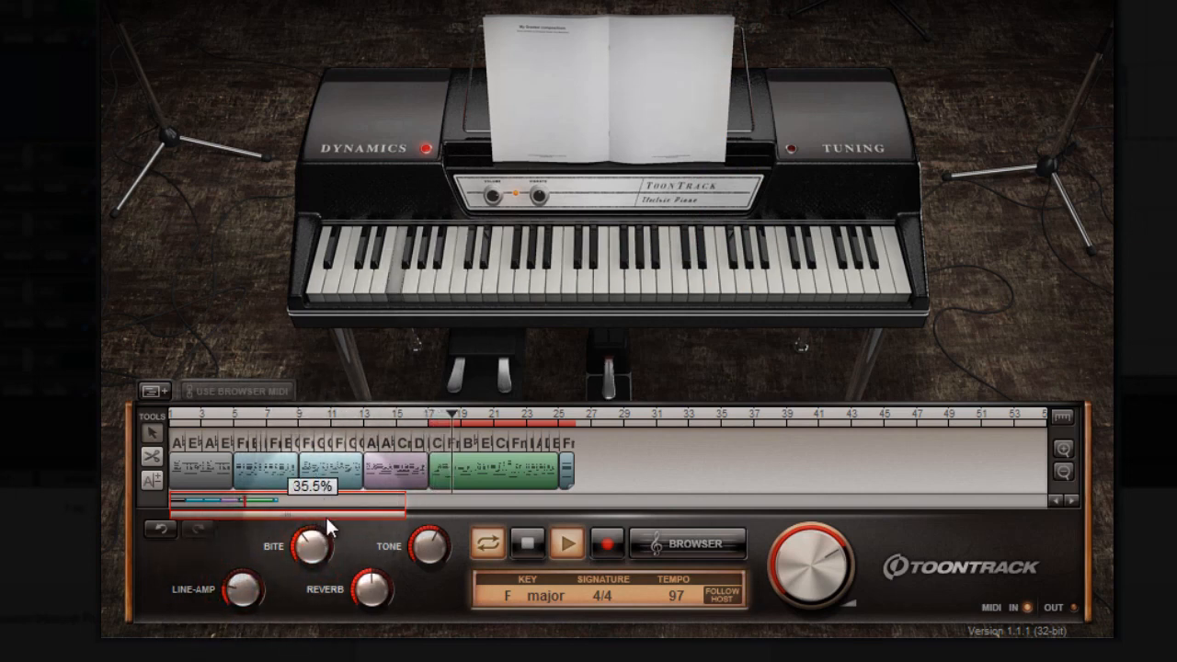
{"action": "left_click_drag", "start_coordinate": [424, 549], "coordinate": [435, 499]}
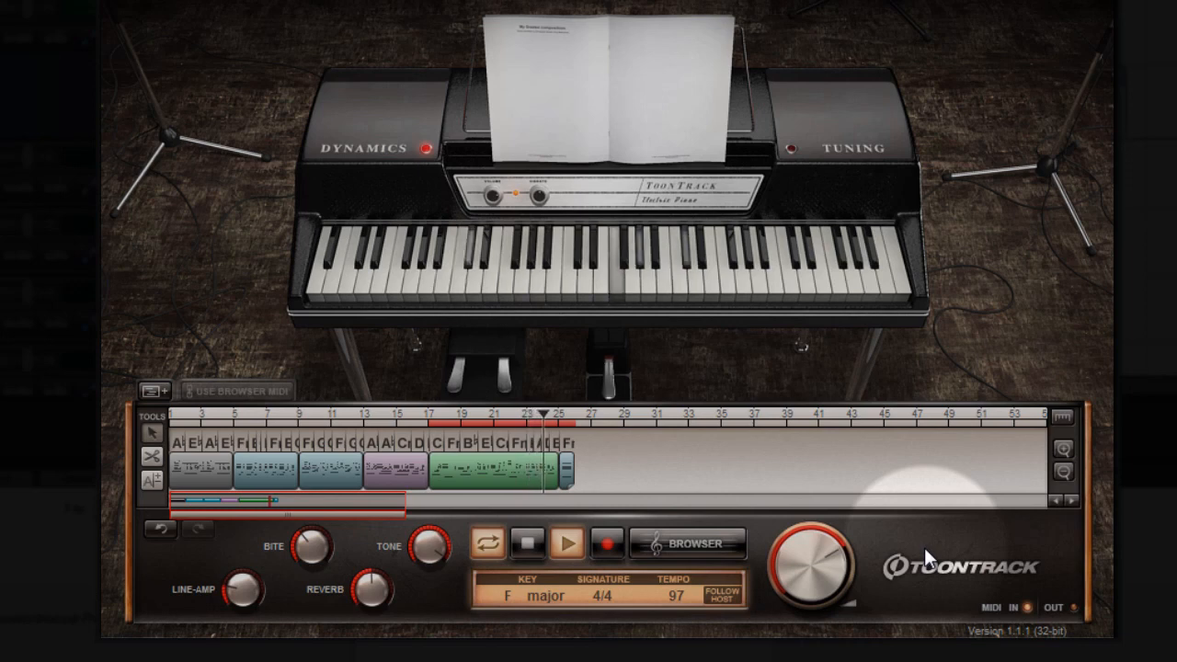
Step: Load the DI preset, lower the pedal level and raise the tremolo depth while the song plays
{"action": "left_click", "coordinate": [793, 1]}
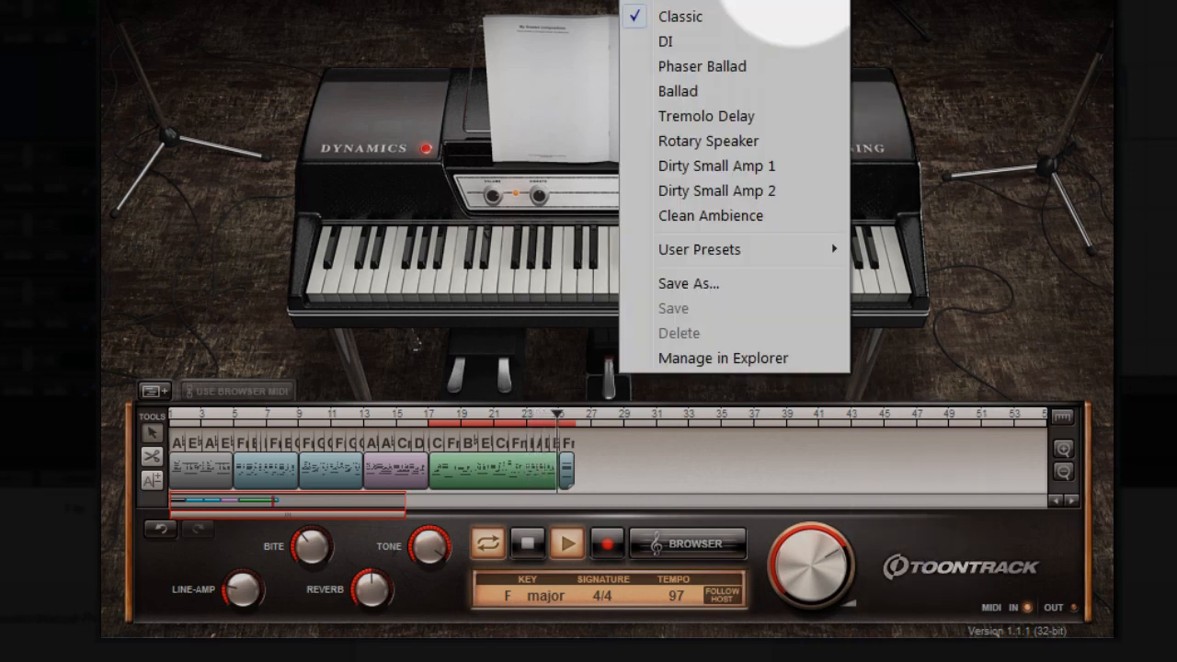
{"action": "left_click", "coordinate": [696, 41]}
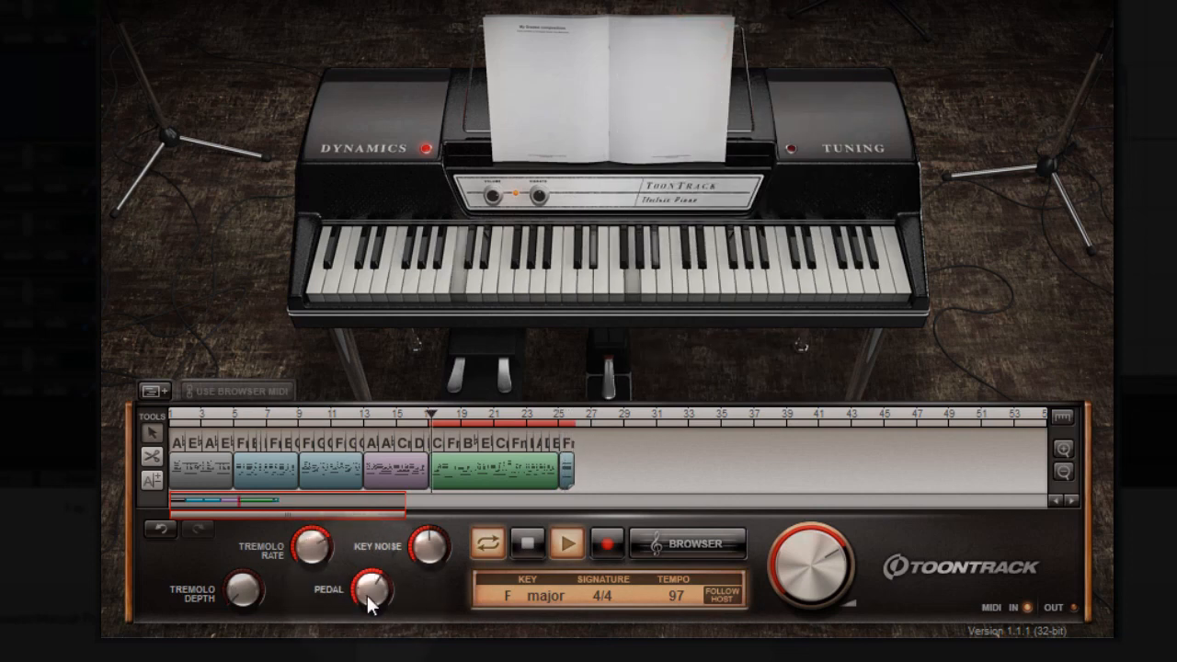
{"action": "left_click_drag", "start_coordinate": [364, 588], "coordinate": [357, 614]}
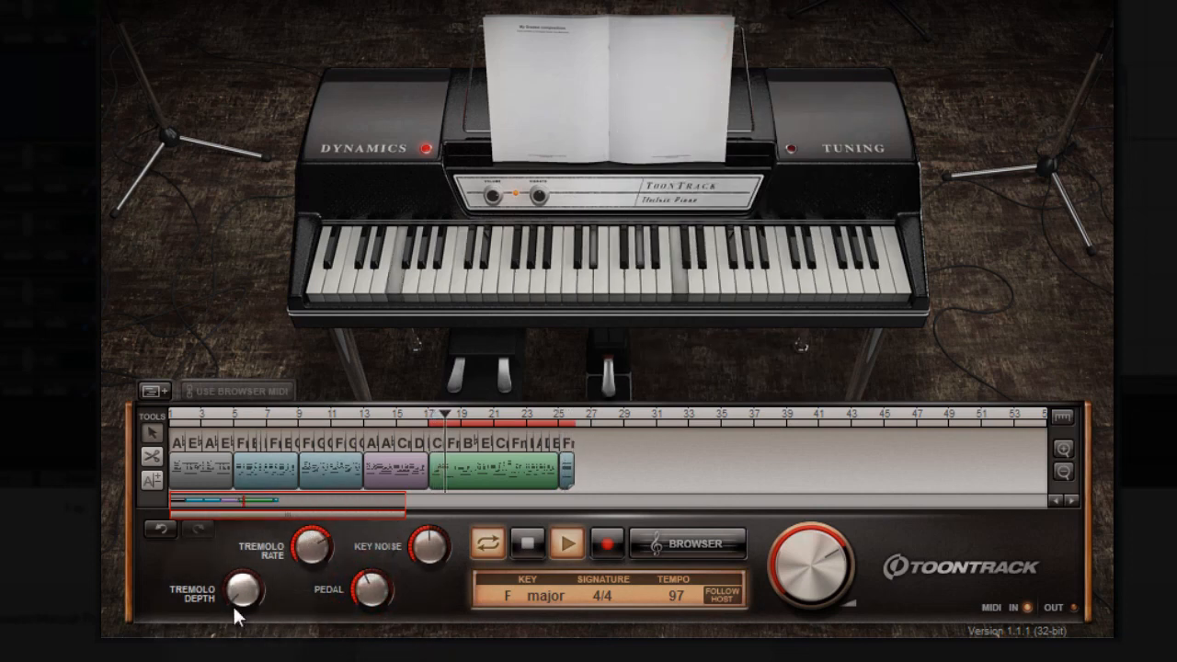
{"action": "left_click_drag", "start_coordinate": [239, 589], "coordinate": [231, 528]}
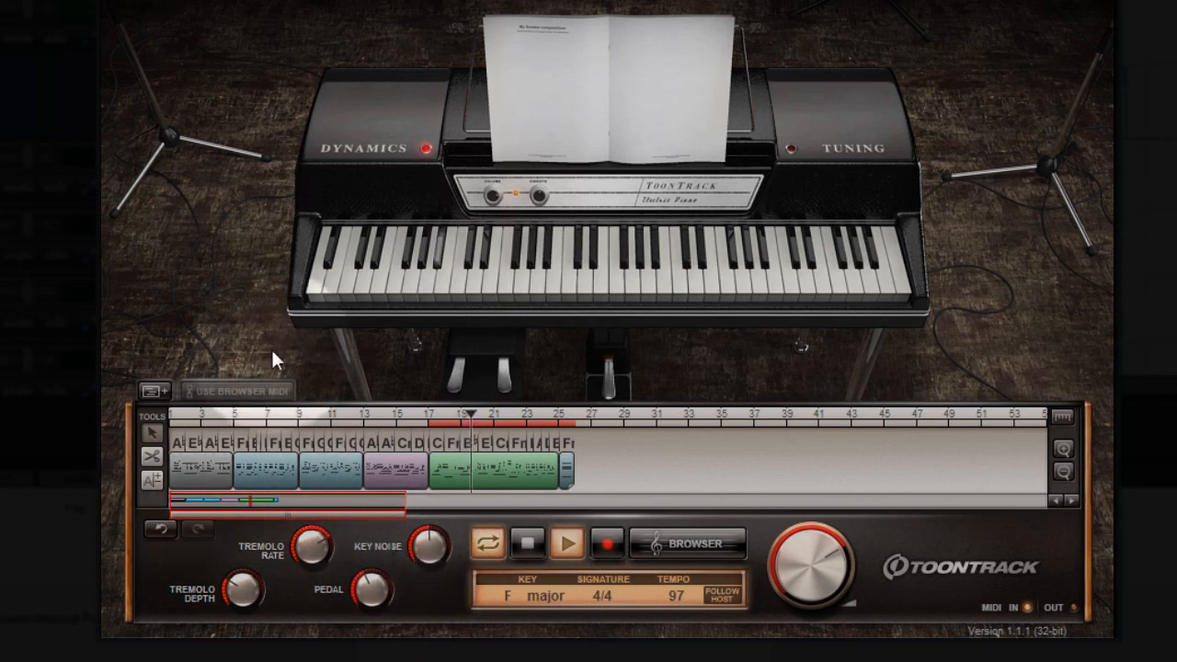
Step: Open the piano's dynamics settings, reduce the soft note amount and close the settings
{"action": "left_click", "coordinate": [382, 143]}
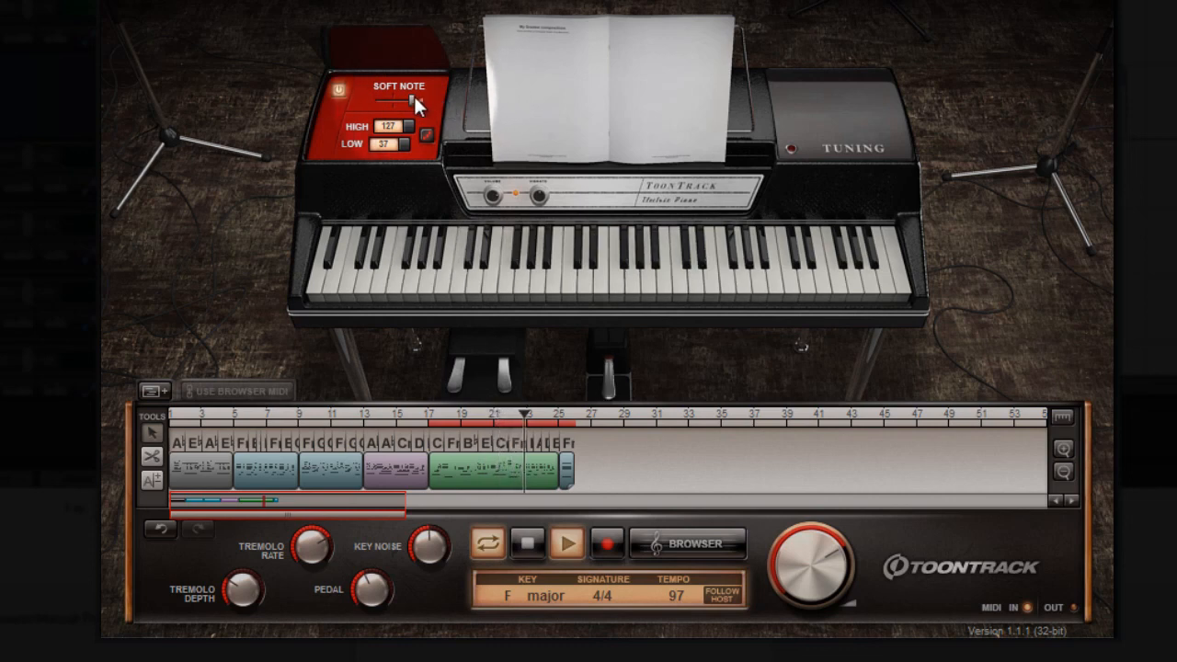
{"action": "left_click_drag", "start_coordinate": [414, 95], "coordinate": [421, 108]}
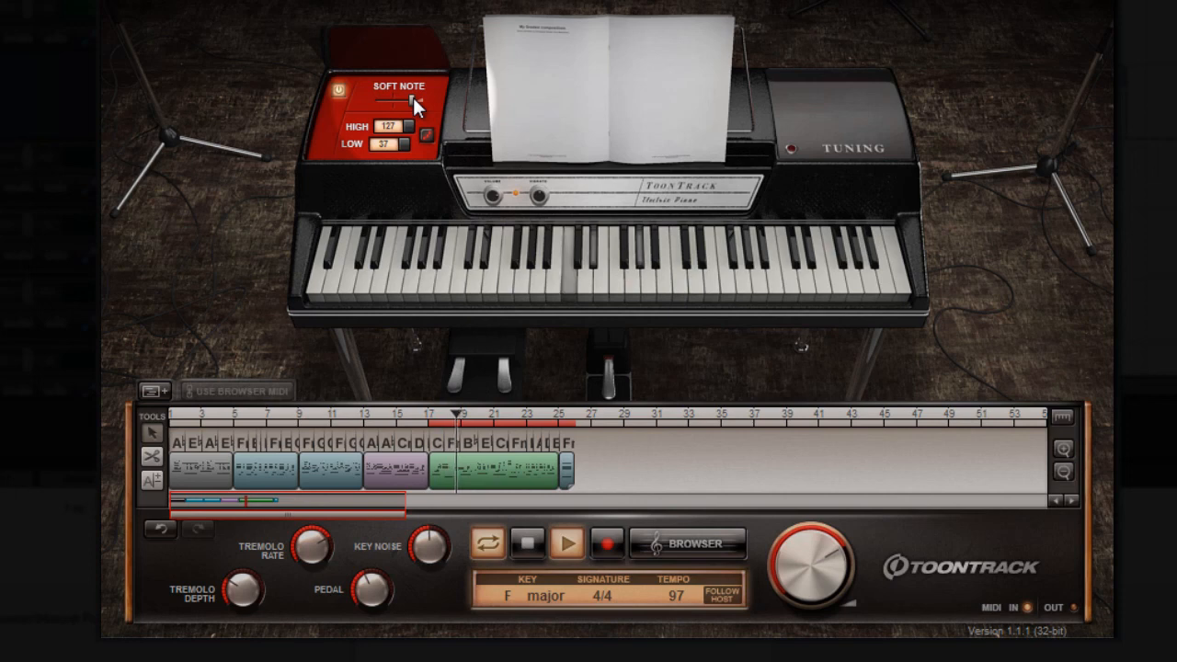
{"action": "left_click_drag", "start_coordinate": [412, 97], "coordinate": [402, 98]}
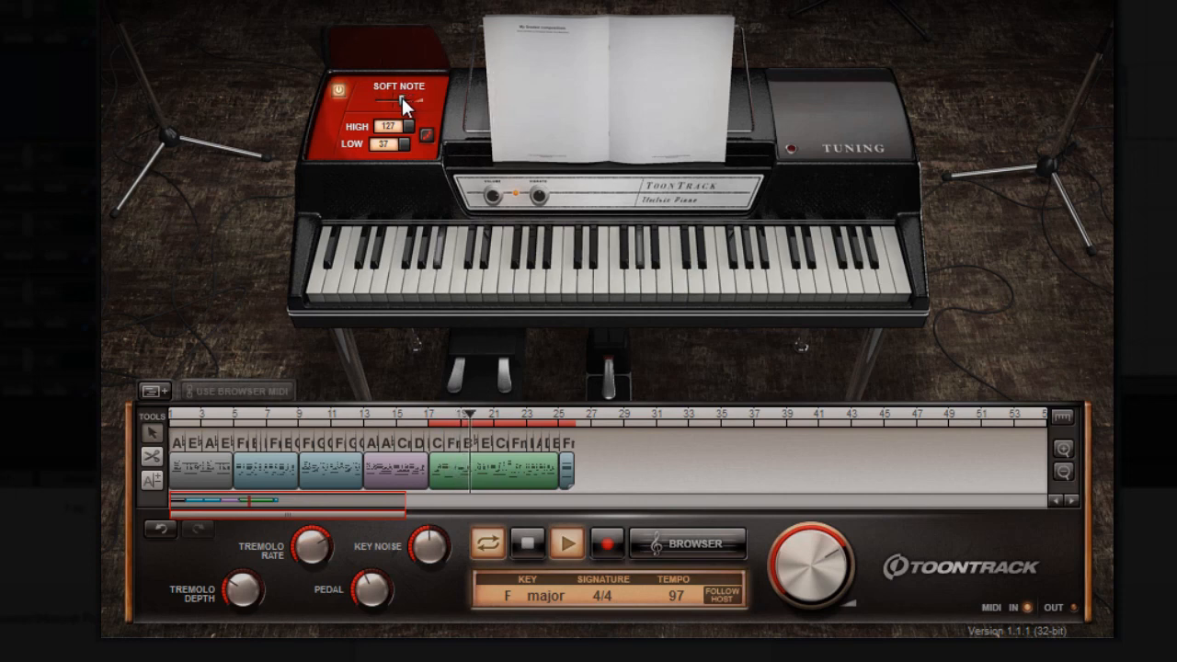
{"action": "left_click", "coordinate": [392, 50]}
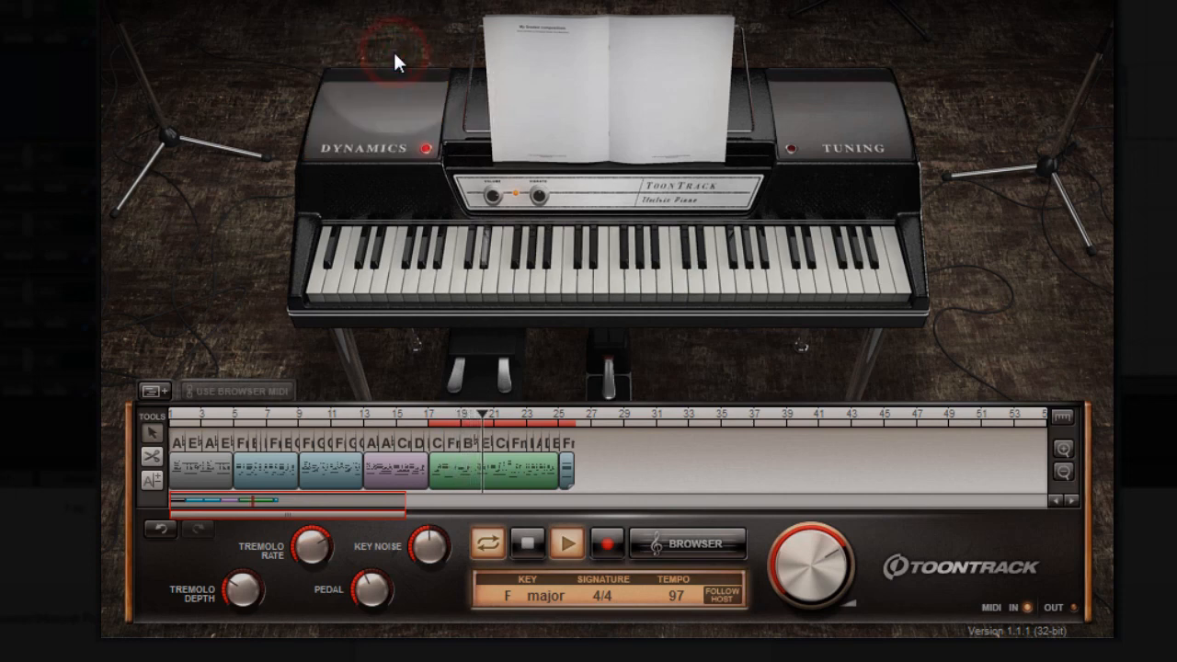
Step: Stop the electric piano arrangement and start playback in the empty Grand Piano song with the Standard preset
{"action": "left_click", "coordinate": [530, 540]}
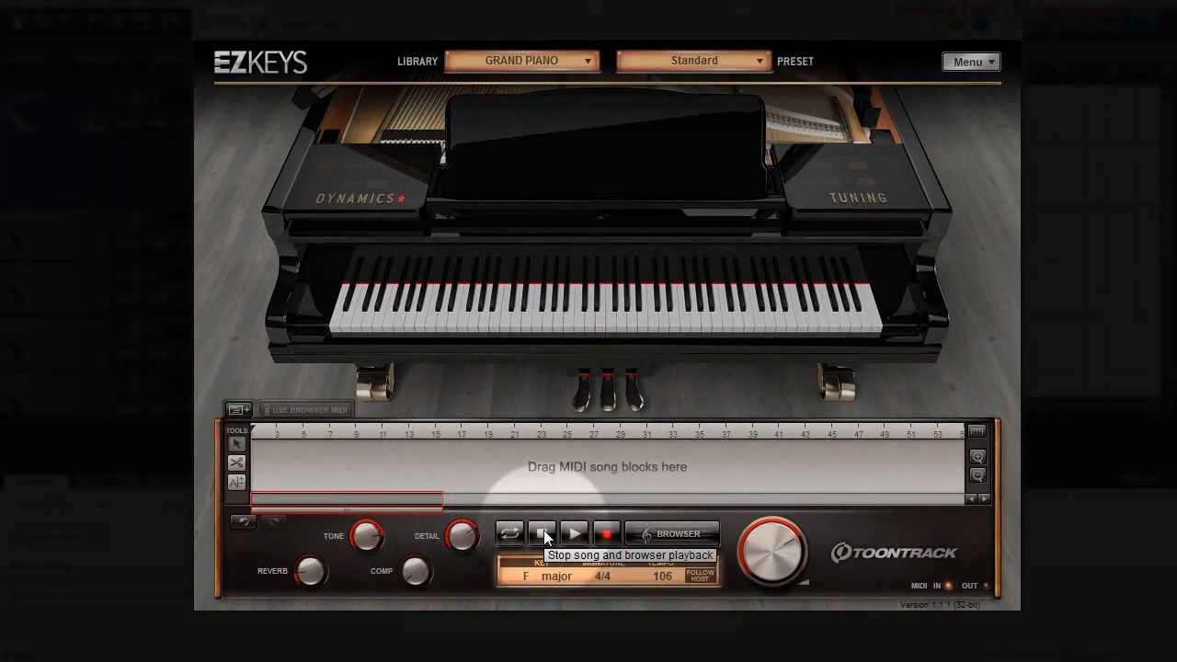
{"action": "key", "text": "space"}
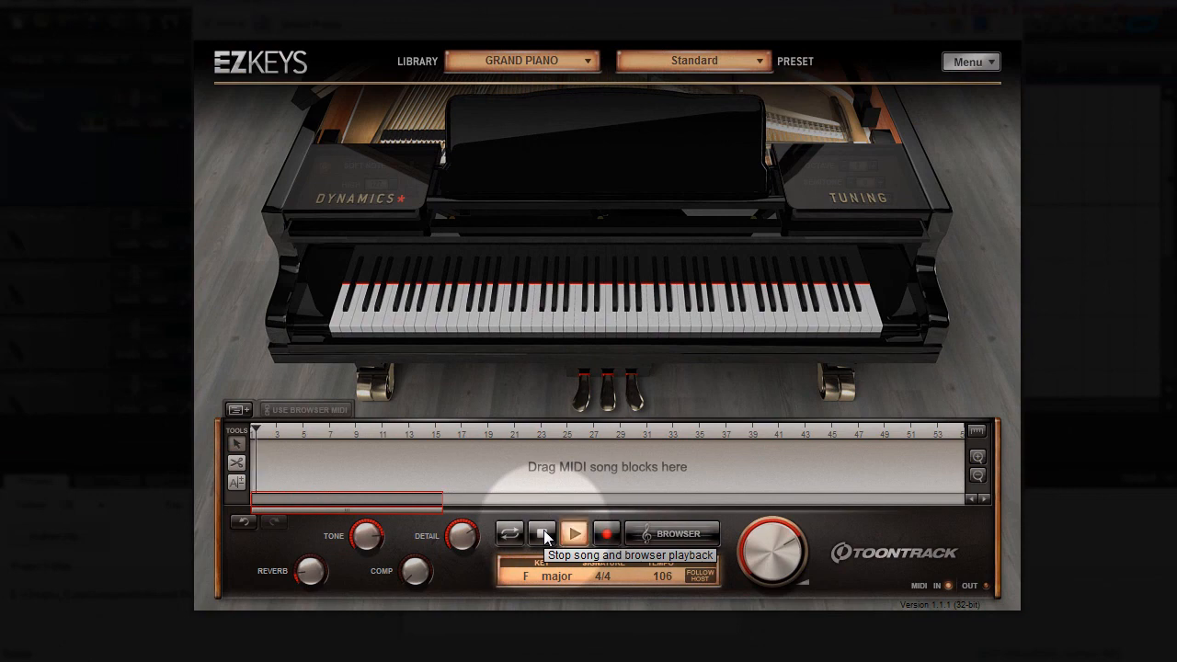